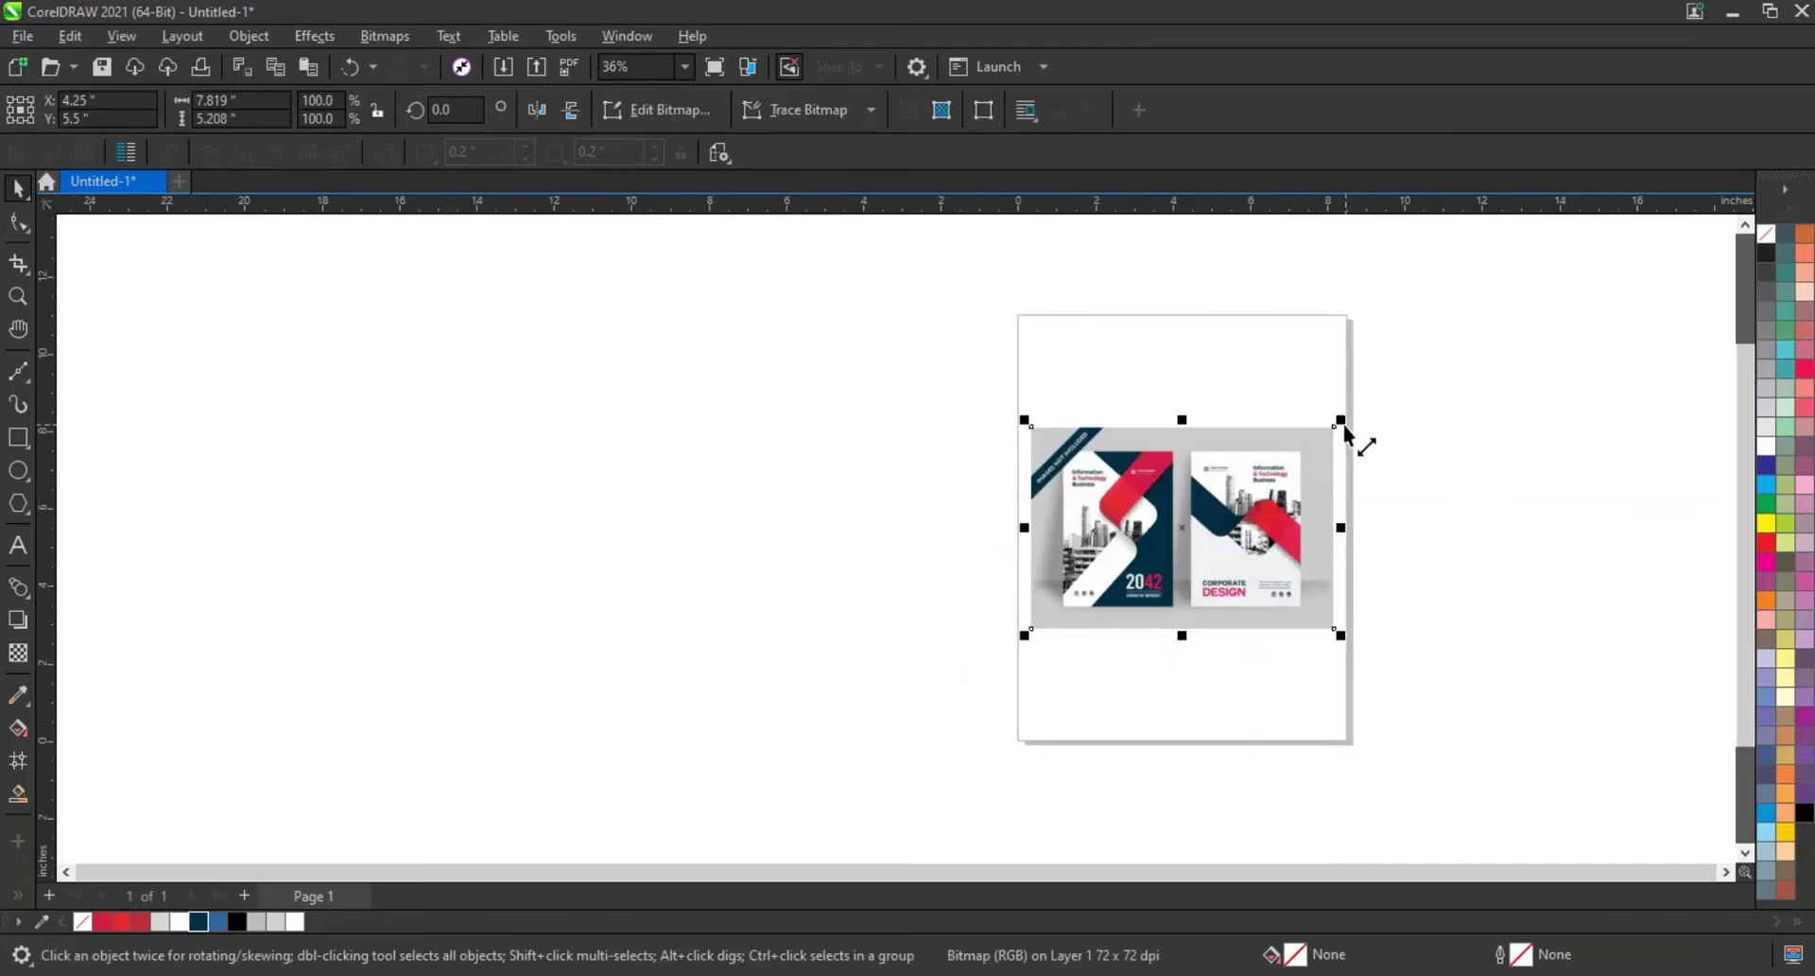
Enlarge the brochure reference image to 238% (about 18.6 × 12.4 in), then preview and zoom in.
{"action": "left_click_drag", "start_coordinate": [1341, 419], "coordinate": [1548, 281]}
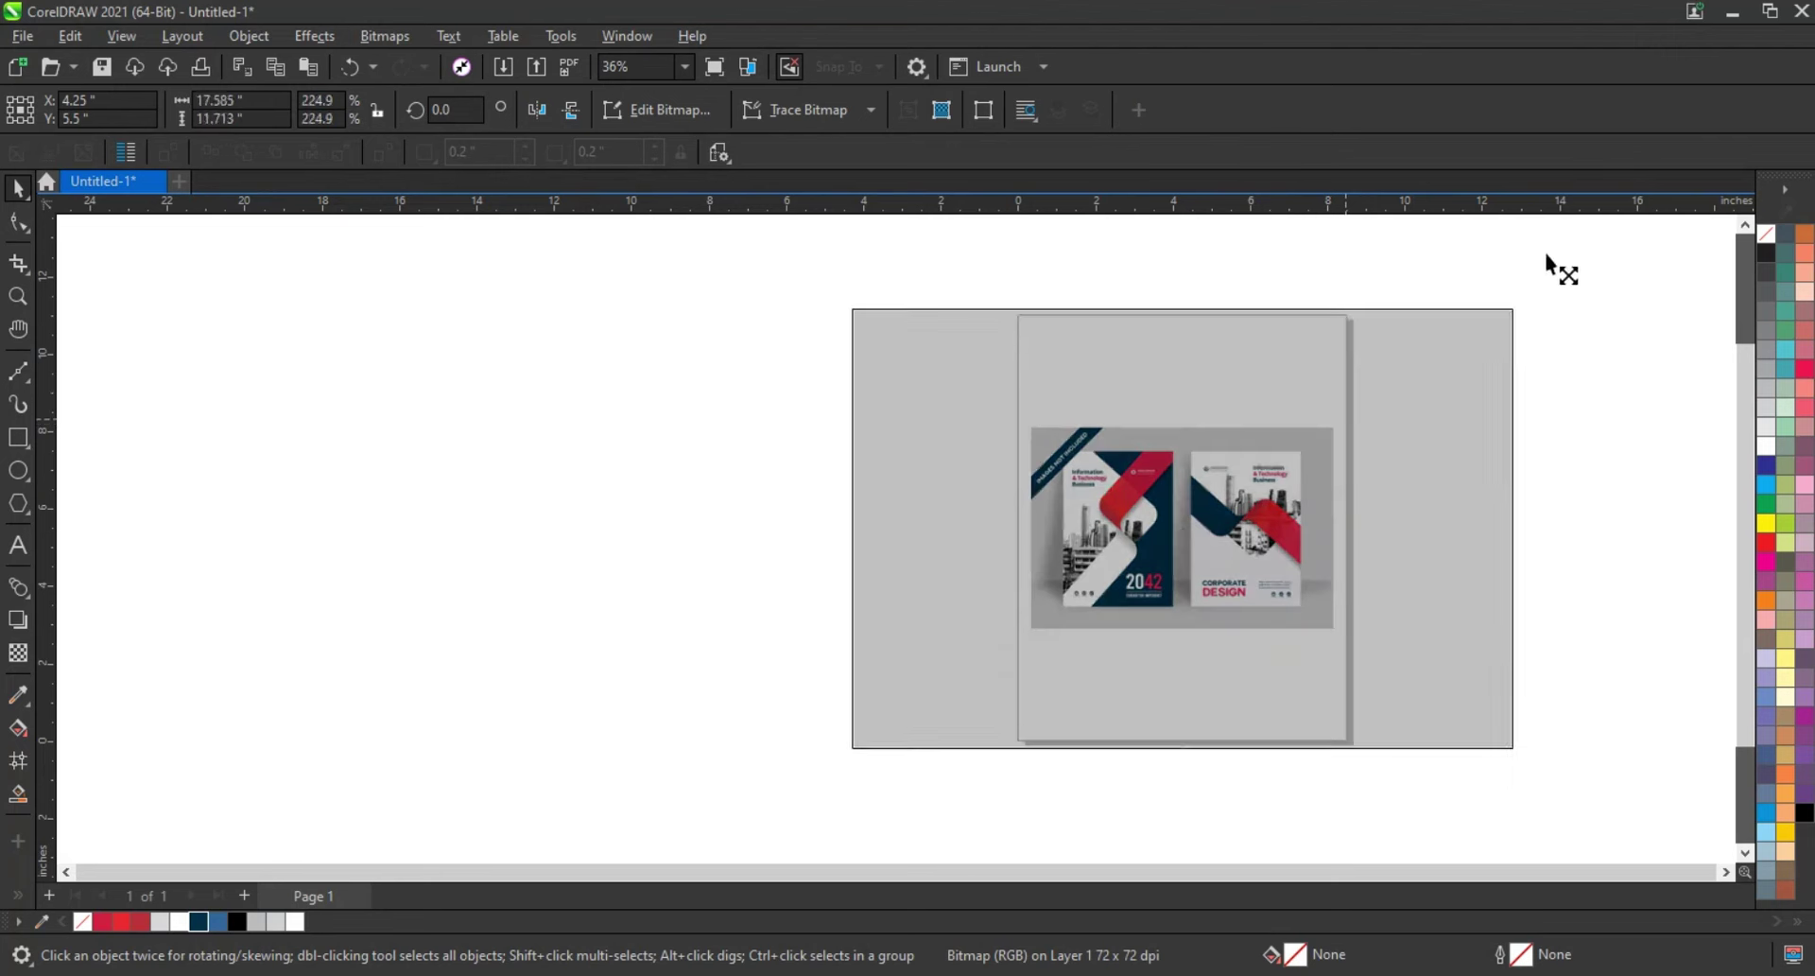
{"action": "key", "text": "shift+F2"}
{"action": "key", "text": "F9"}
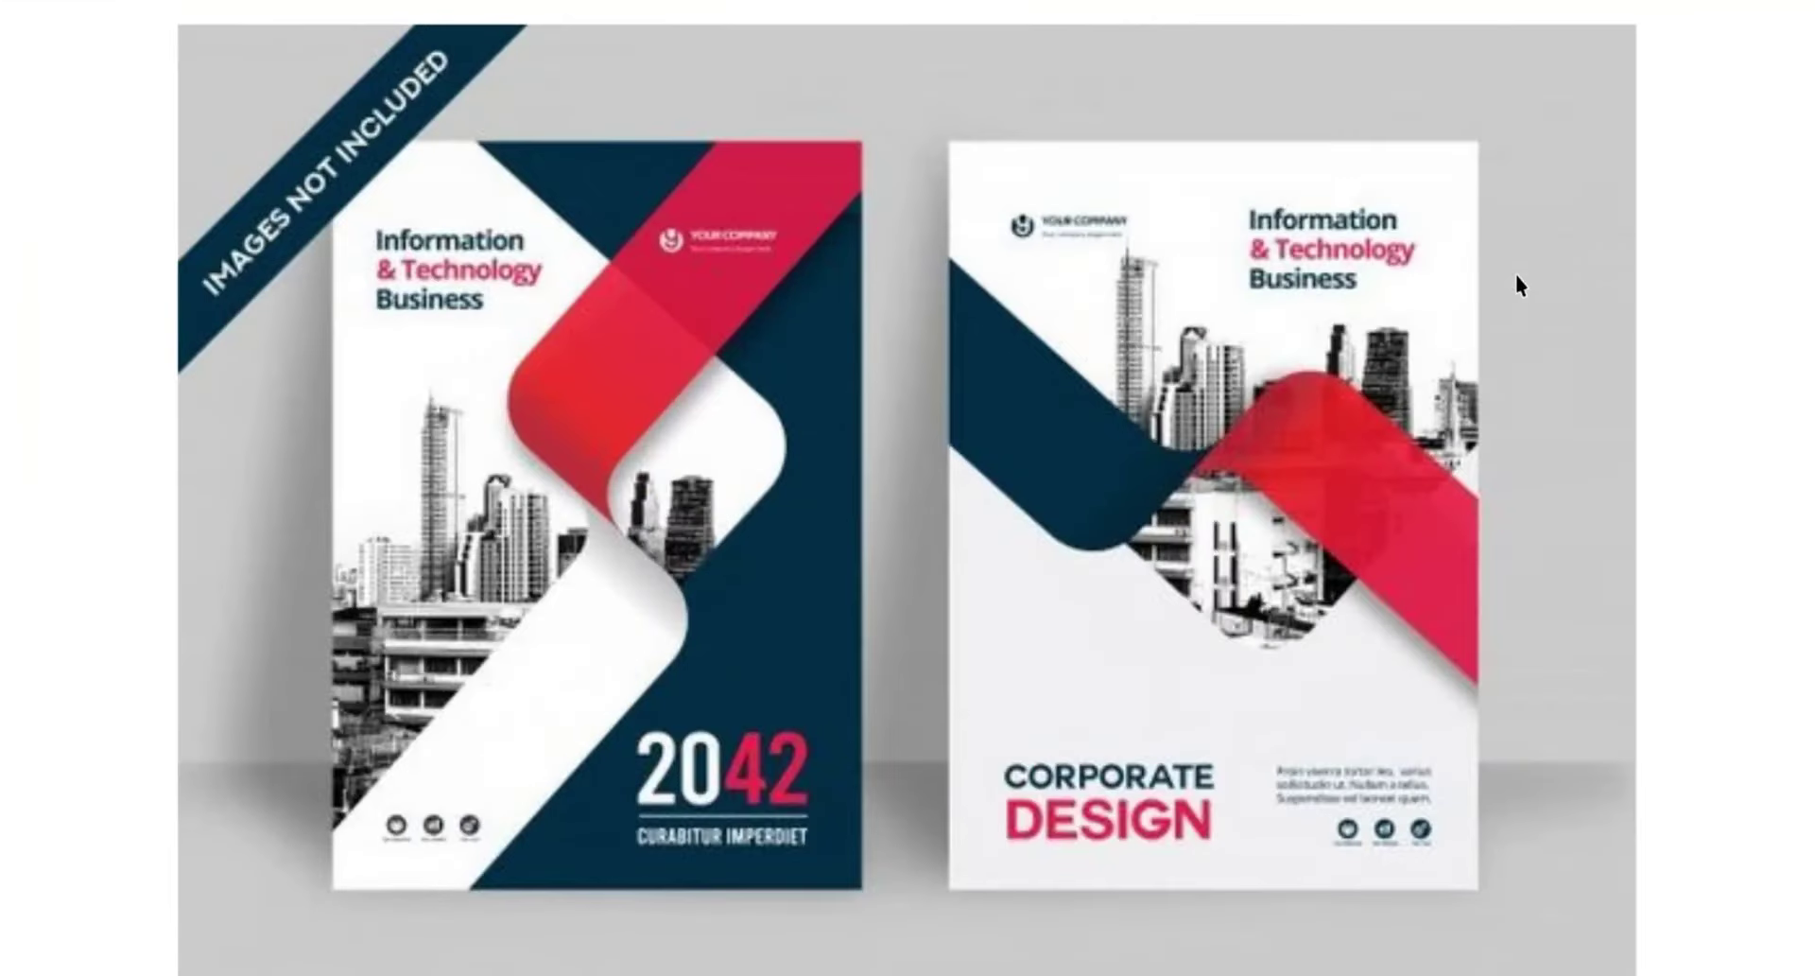
{"action": "key", "text": "Escape"}
{"action": "scroll", "coordinate": [1533, 424], "scroll_direction": "down", "scroll_amount": 3}
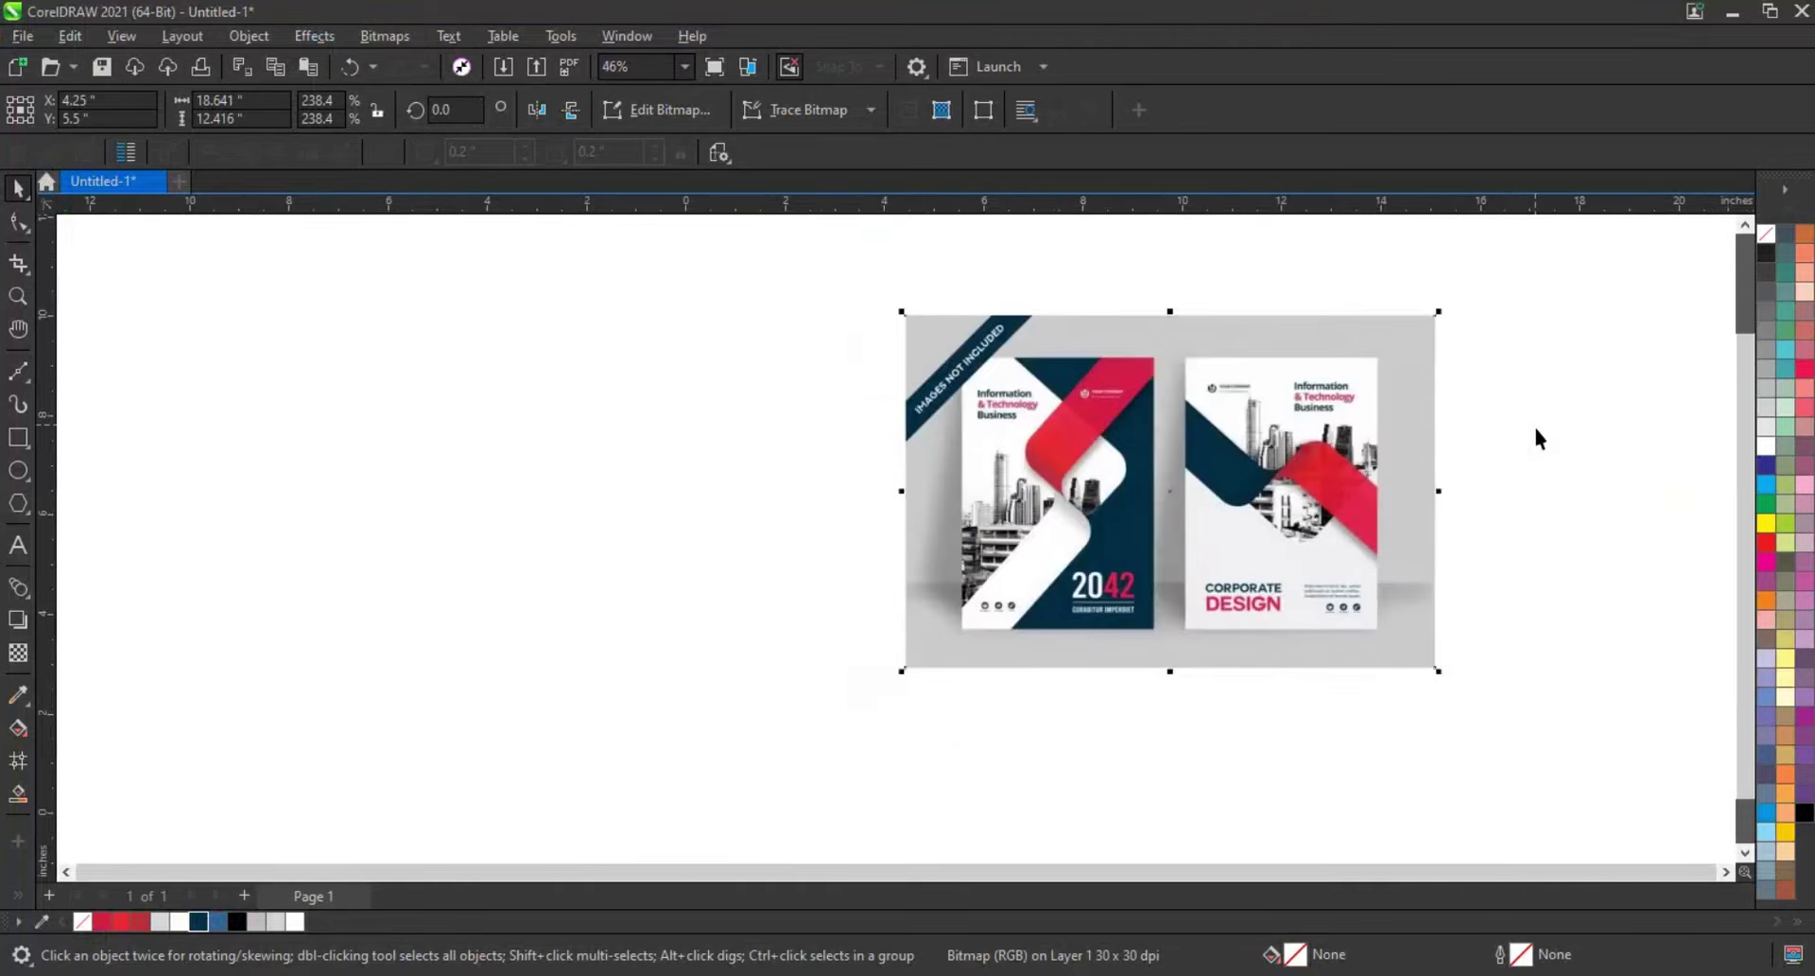
{"action": "left_click", "coordinate": [19, 296]}
{"action": "left_click_drag", "start_coordinate": [133, 254], "coordinate": [1468, 751]}
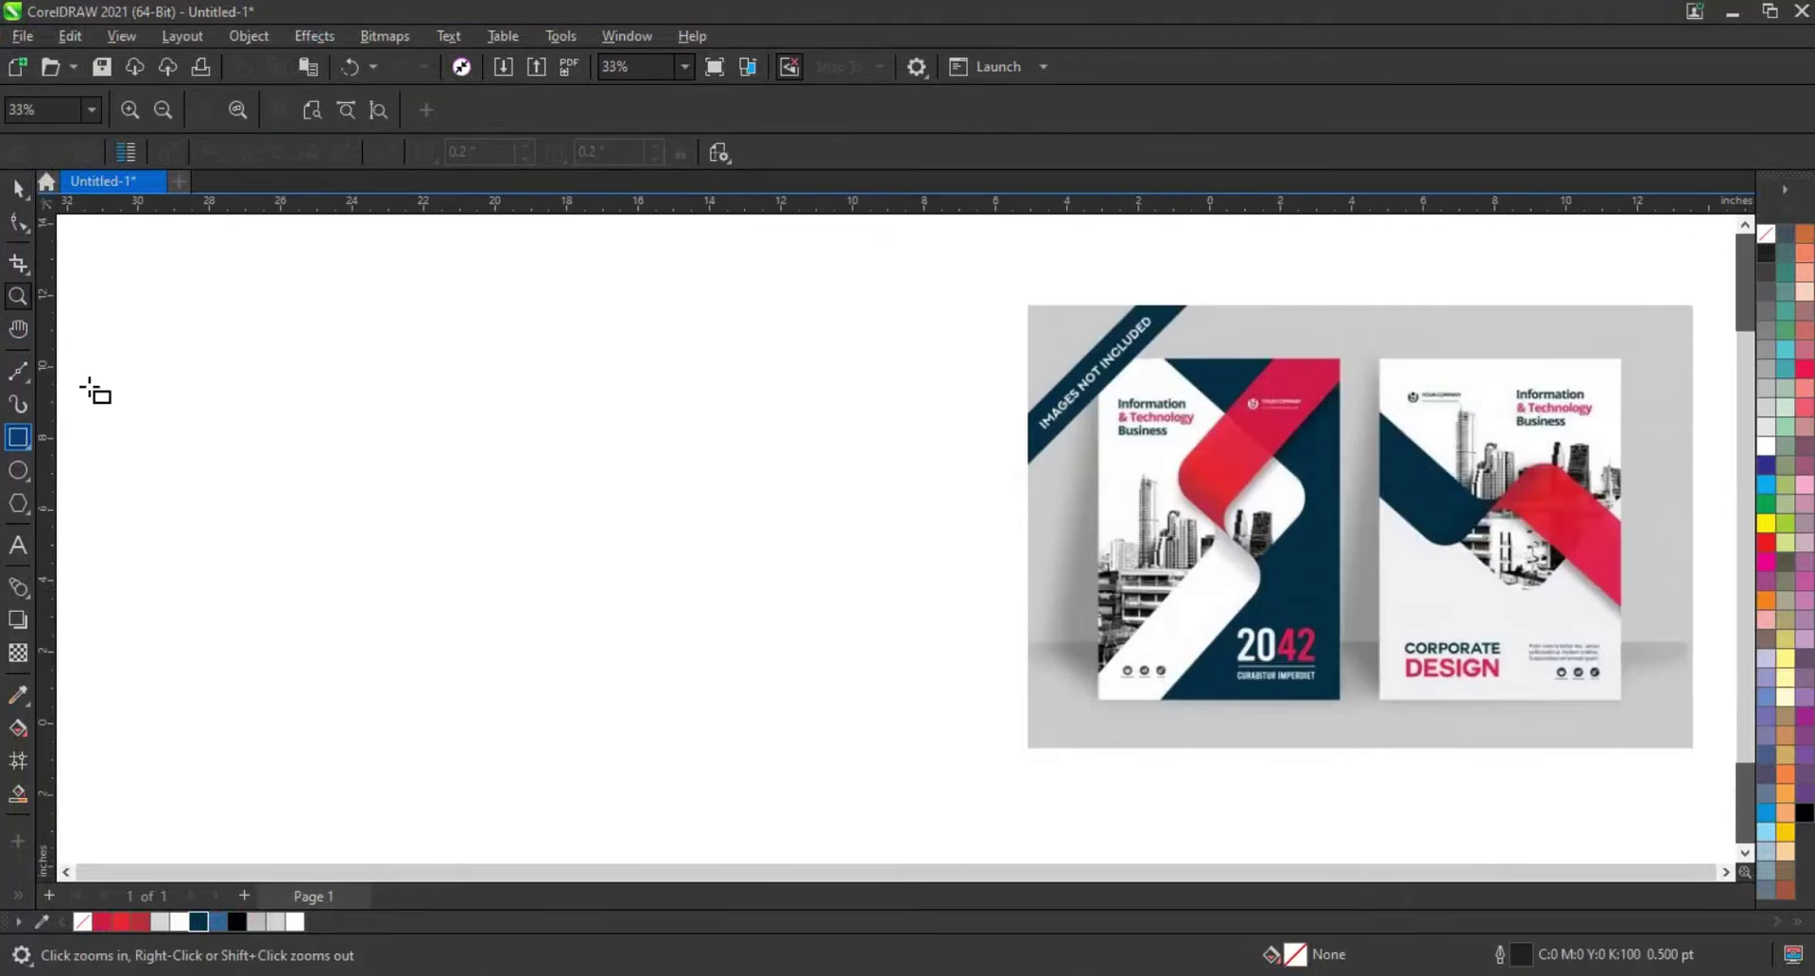
Draw a tall cover rectangle, about 11.6 × 17.0 in, left of the reference image.
{"action": "mouse_move", "coordinate": [325, 234]}
{"action": "left_mouse_down"}
{"action": "mouse_move", "coordinate": [662, 753]}
{"action": "mouse_move", "coordinate": [739, 826]}
{"action": "left_mouse_up"}
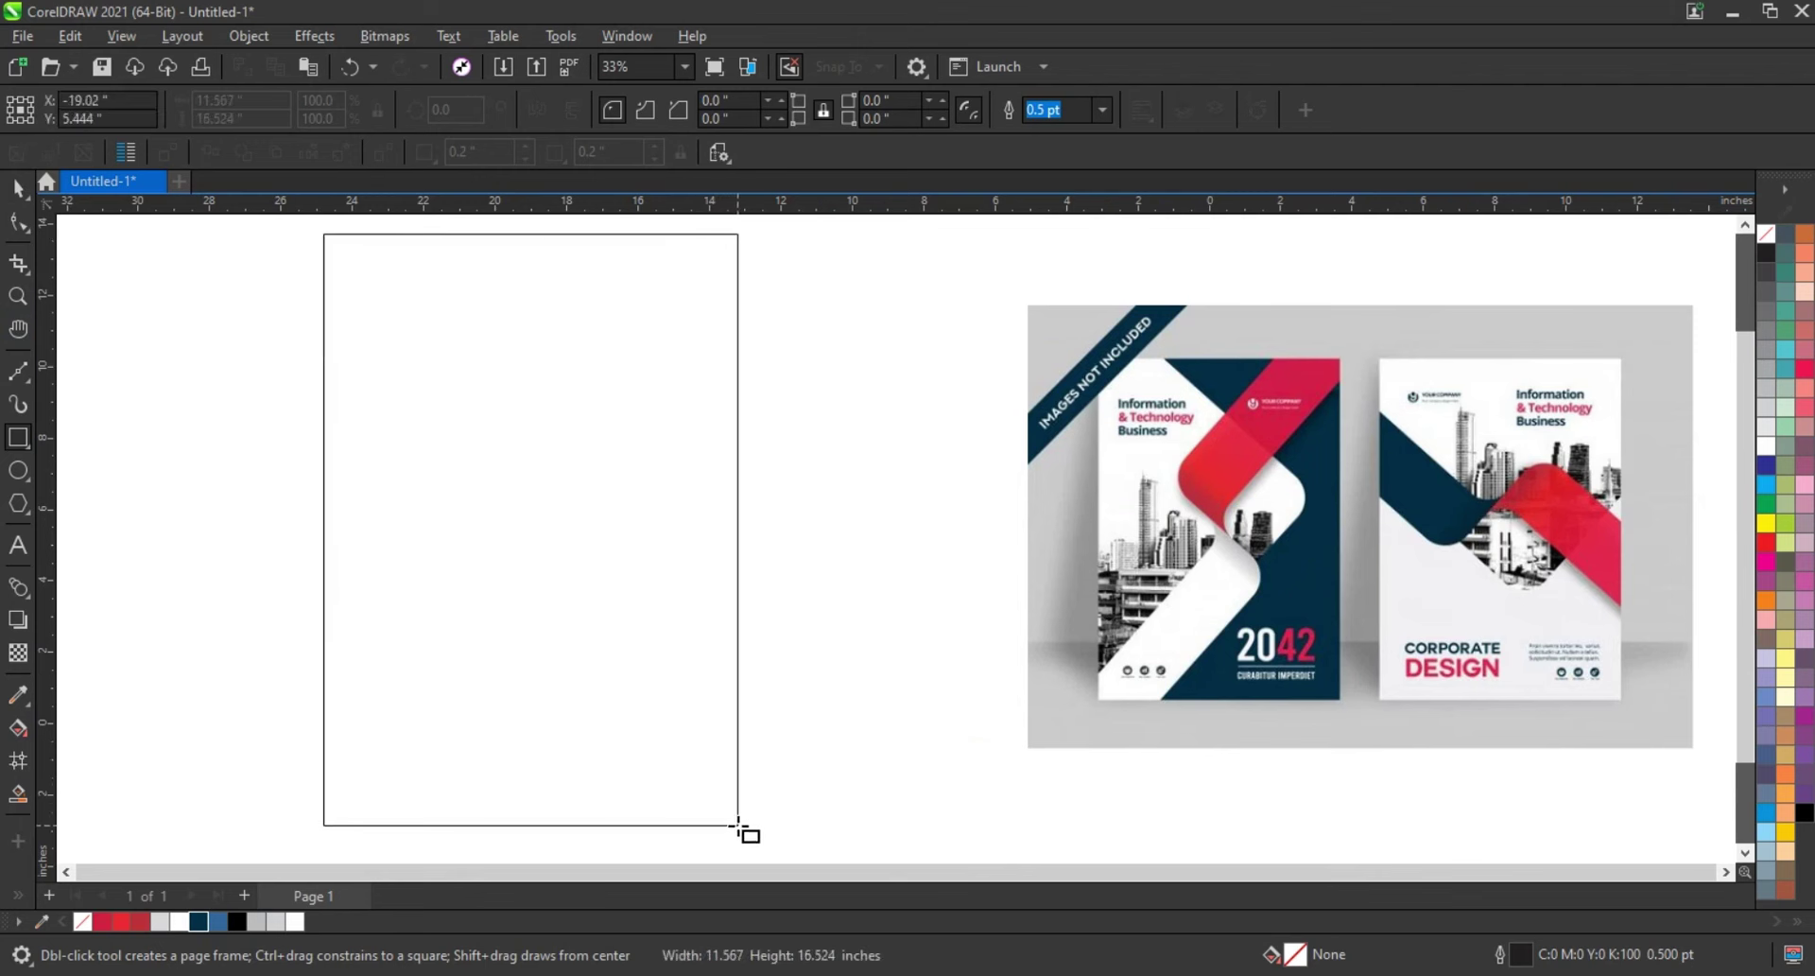
{"action": "left_click_drag", "start_coordinate": [739, 827], "coordinate": [740, 826]}
{"action": "scroll", "coordinate": [679, 567], "scroll_direction": "down", "scroll_amount": 1}
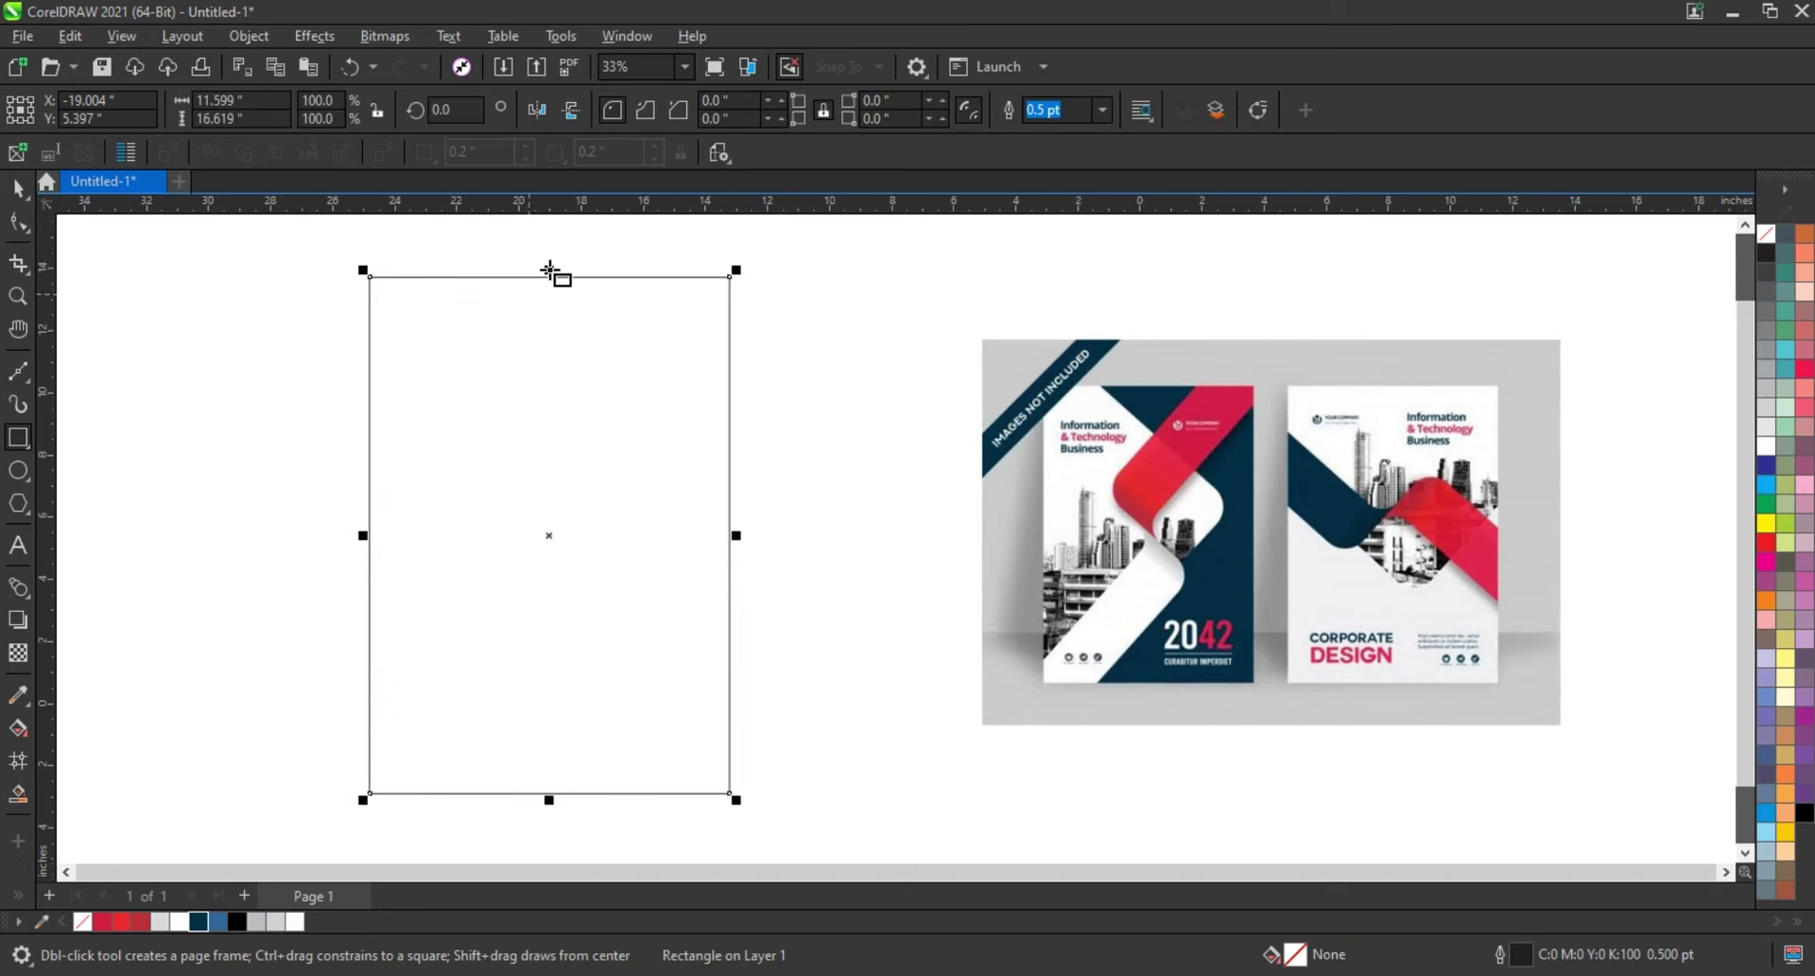
{"action": "left_click_drag", "start_coordinate": [554, 275], "coordinate": [547, 259]}
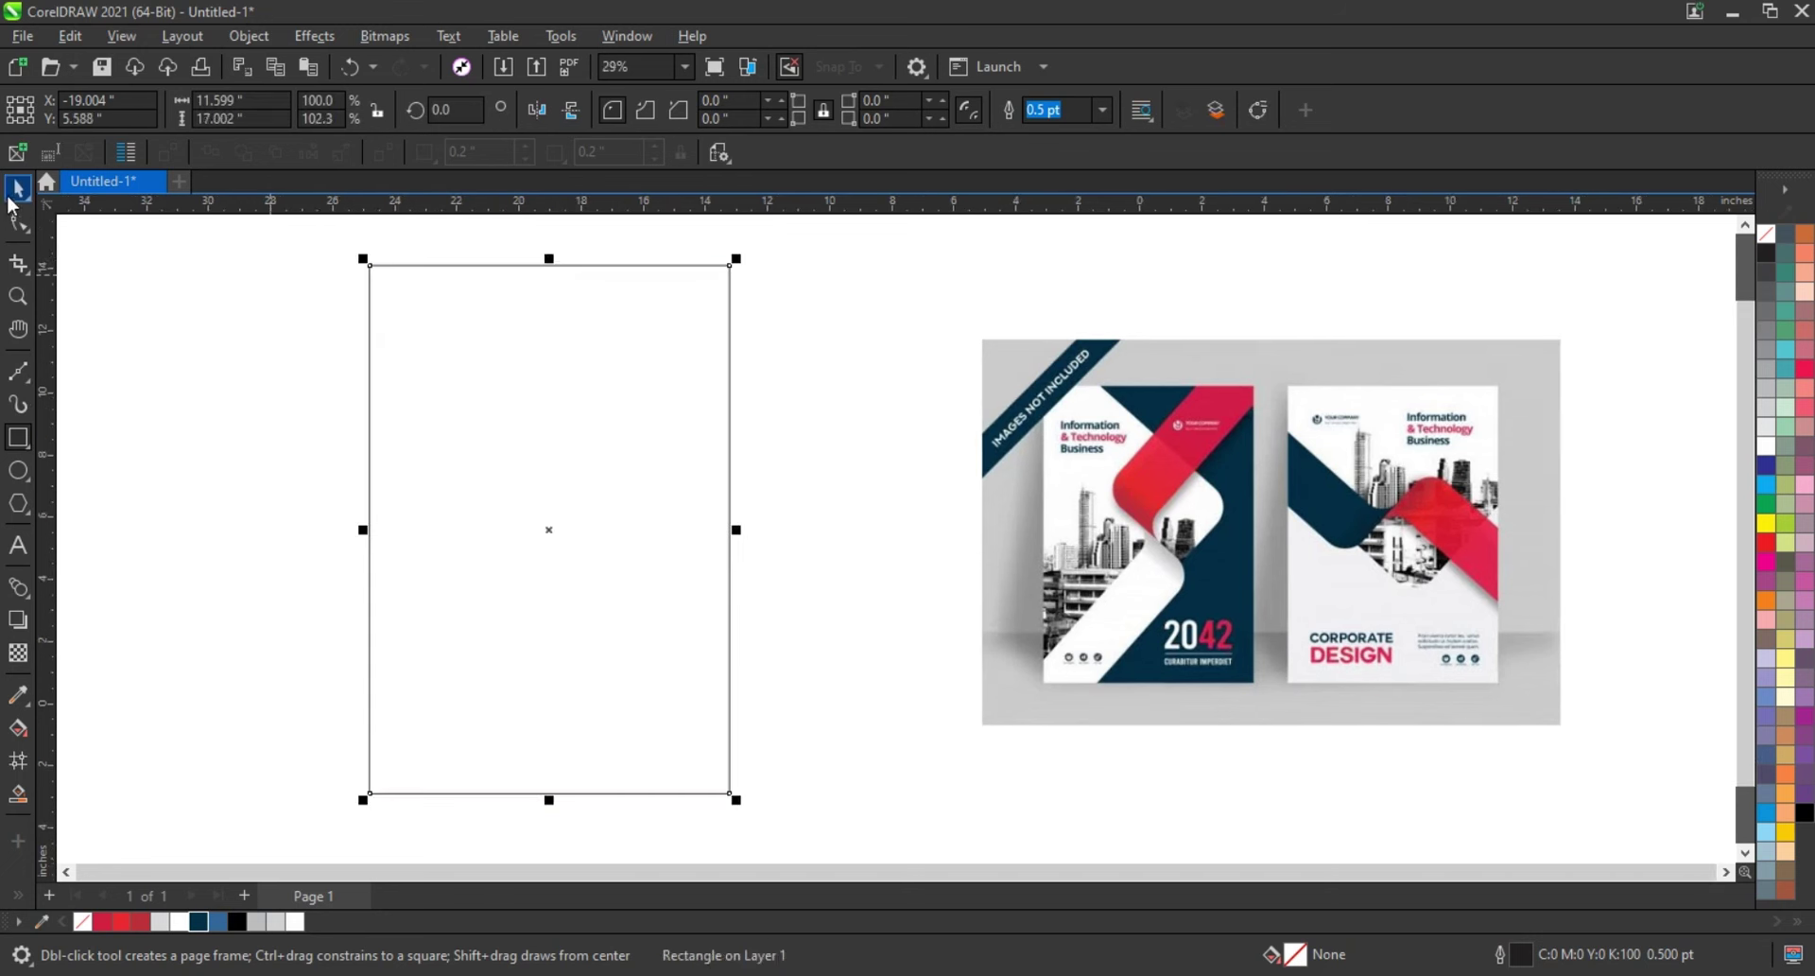
{"action": "key", "text": "space"}
Give the cover rectangle a 3.0 pt outline.
{"action": "left_click", "coordinate": [212, 523]}
{"action": "left_click", "coordinate": [458, 539]}
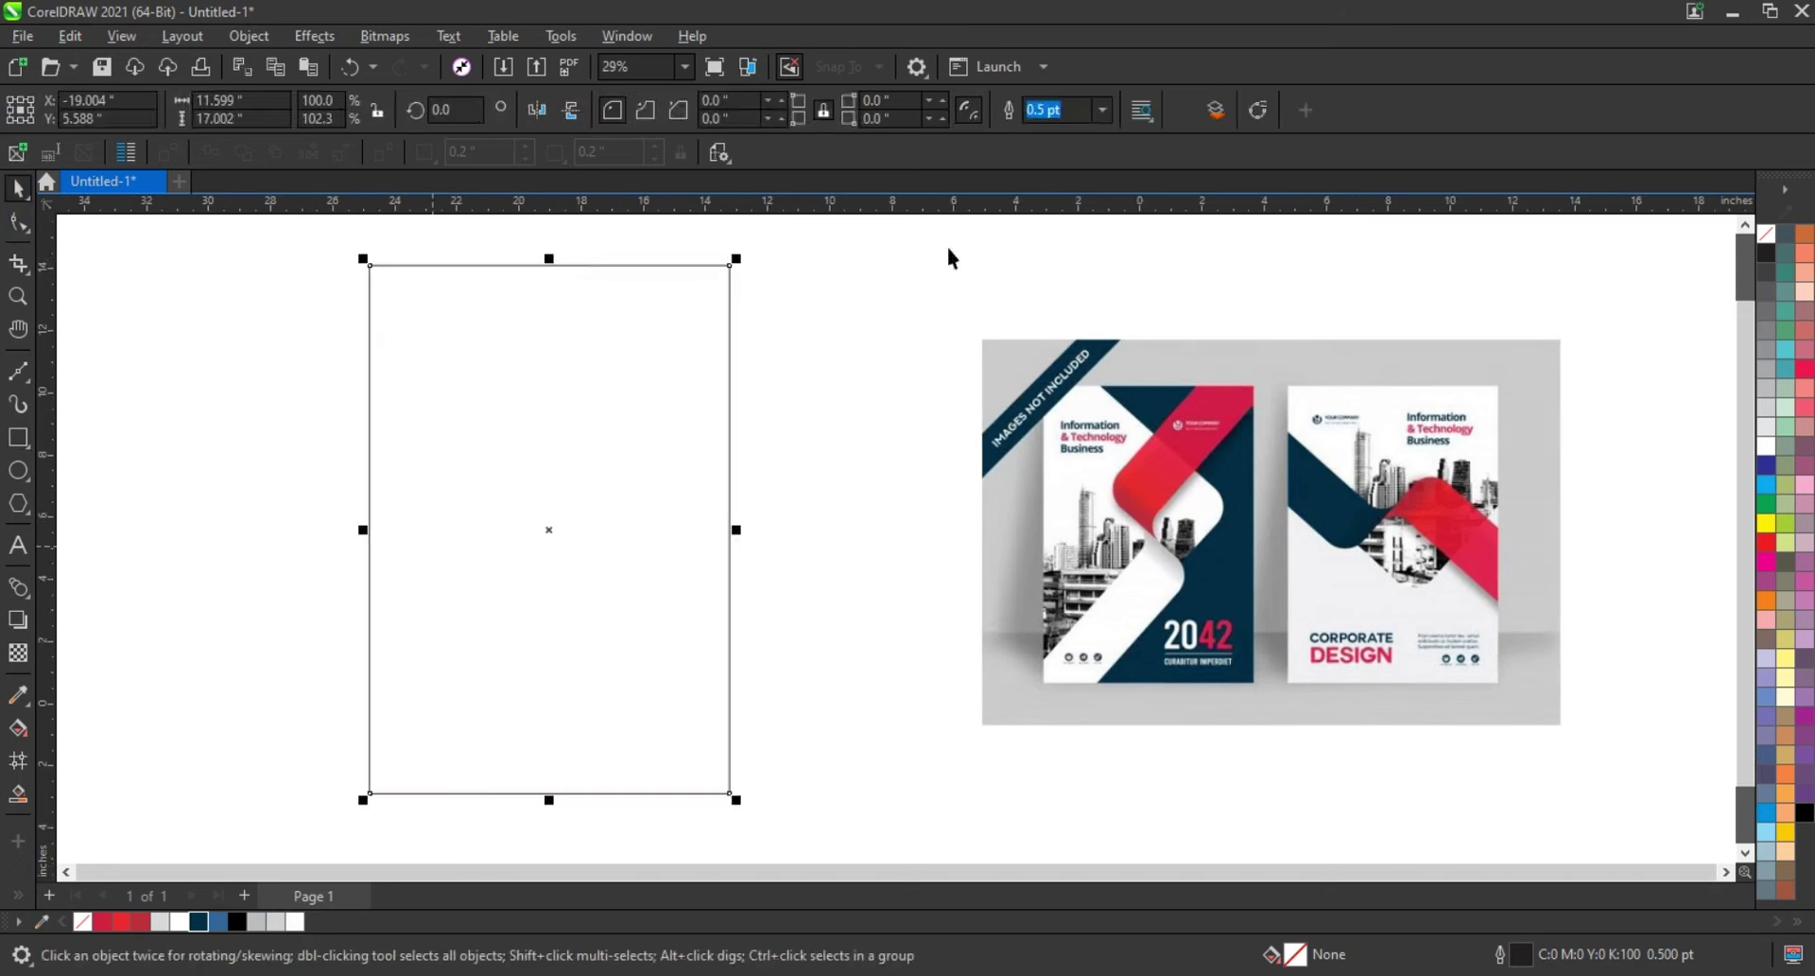
{"action": "left_click", "coordinate": [1102, 110]}
{"action": "left_click", "coordinate": [1050, 274]}
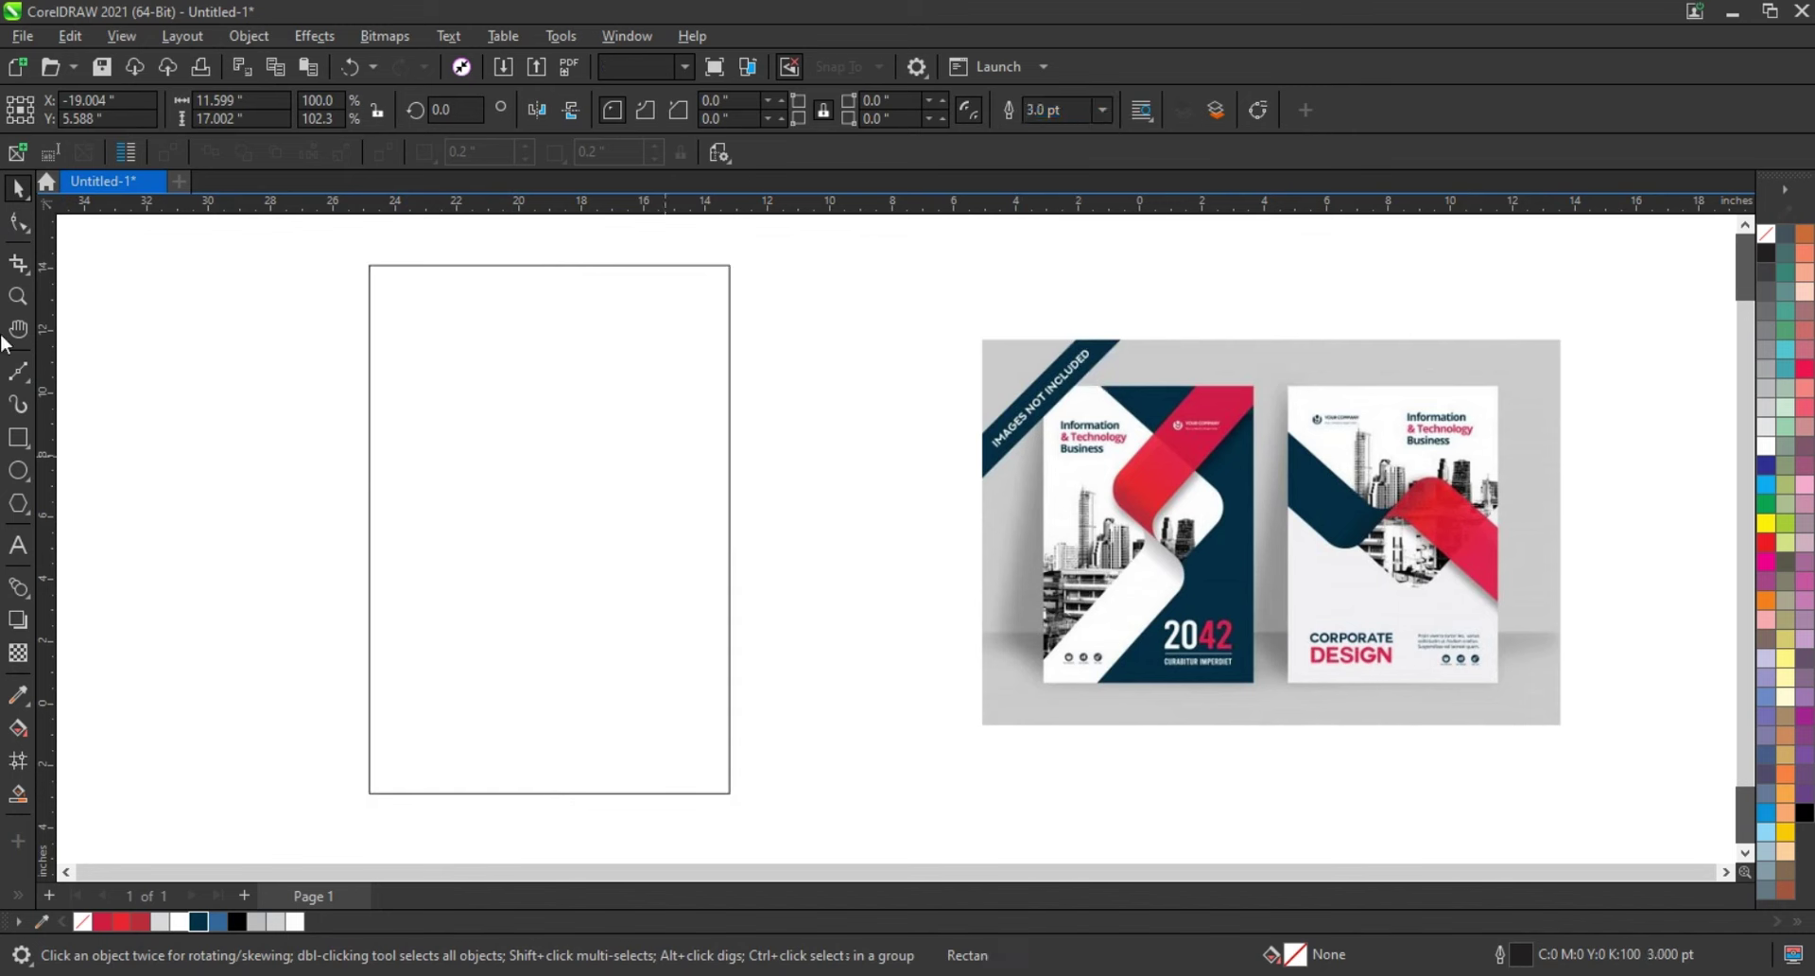
{"action": "left_click", "coordinate": [17, 296]}
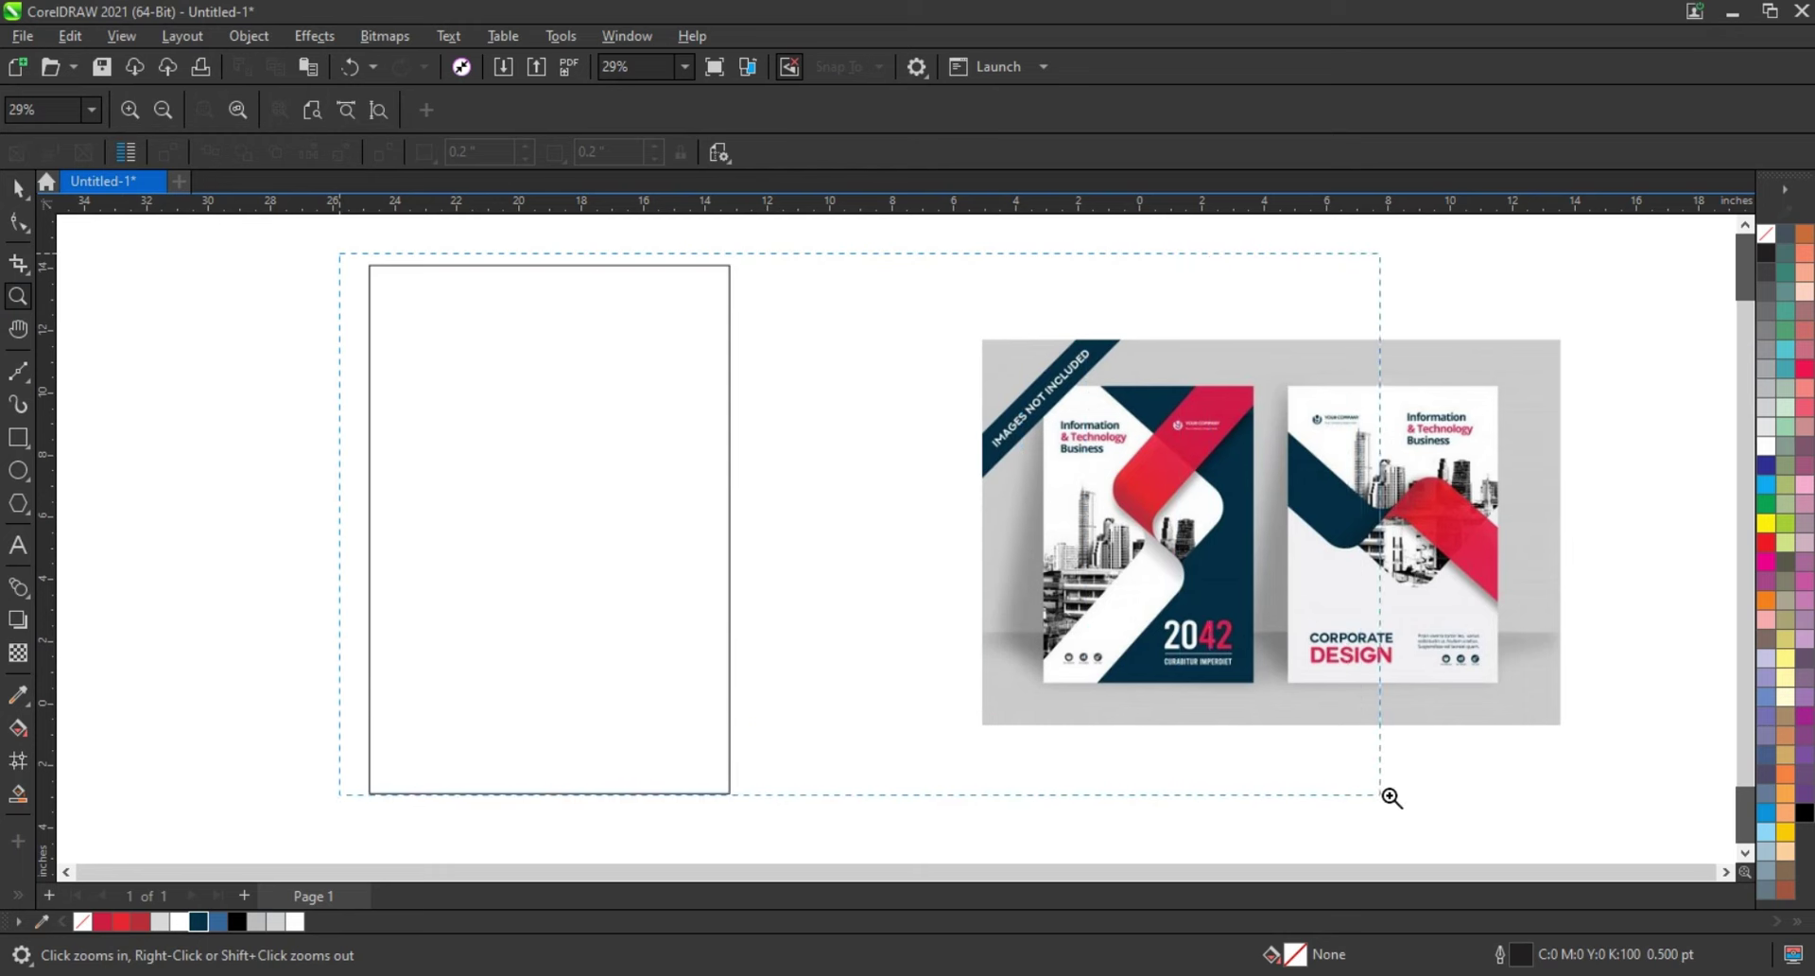
Draw a second rectangle, about 11.8 × 11.7 in, overlapping the cover's right edge.
{"action": "left_click_drag", "start_coordinate": [1129, 747], "coordinate": [1389, 798]}
{"action": "left_click", "coordinate": [18, 437]}
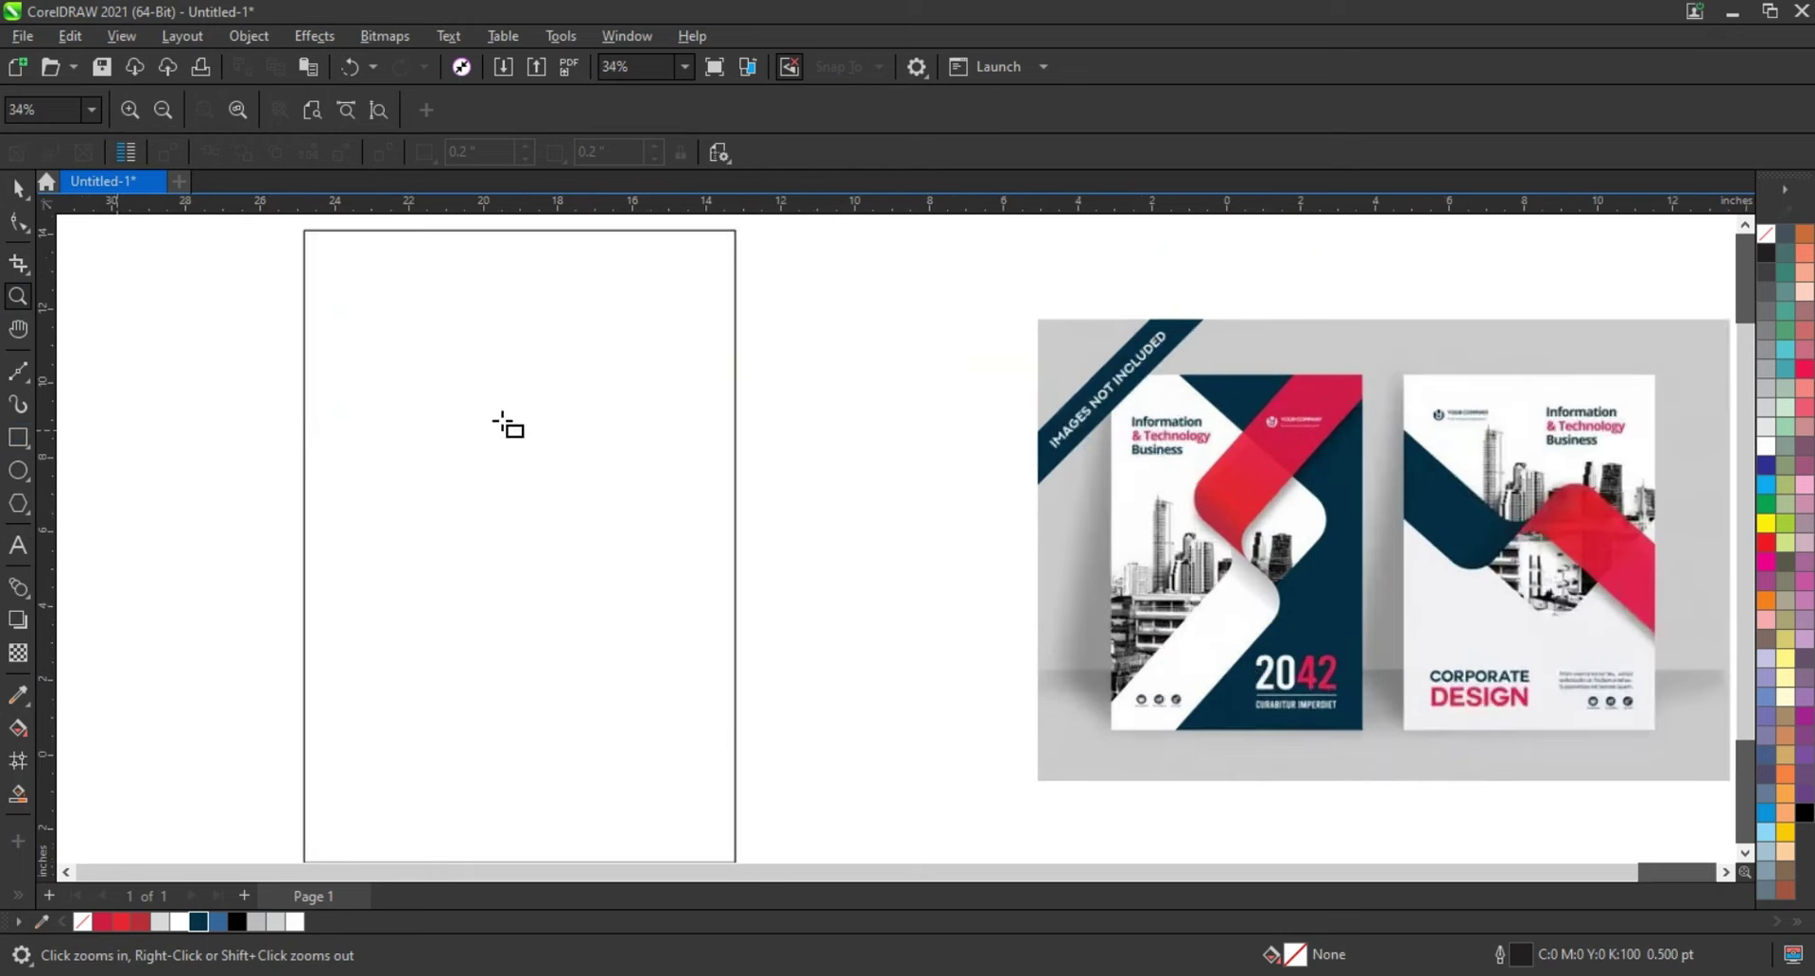
{"action": "left_click_drag", "start_coordinate": [453, 359], "coordinate": [843, 692]}
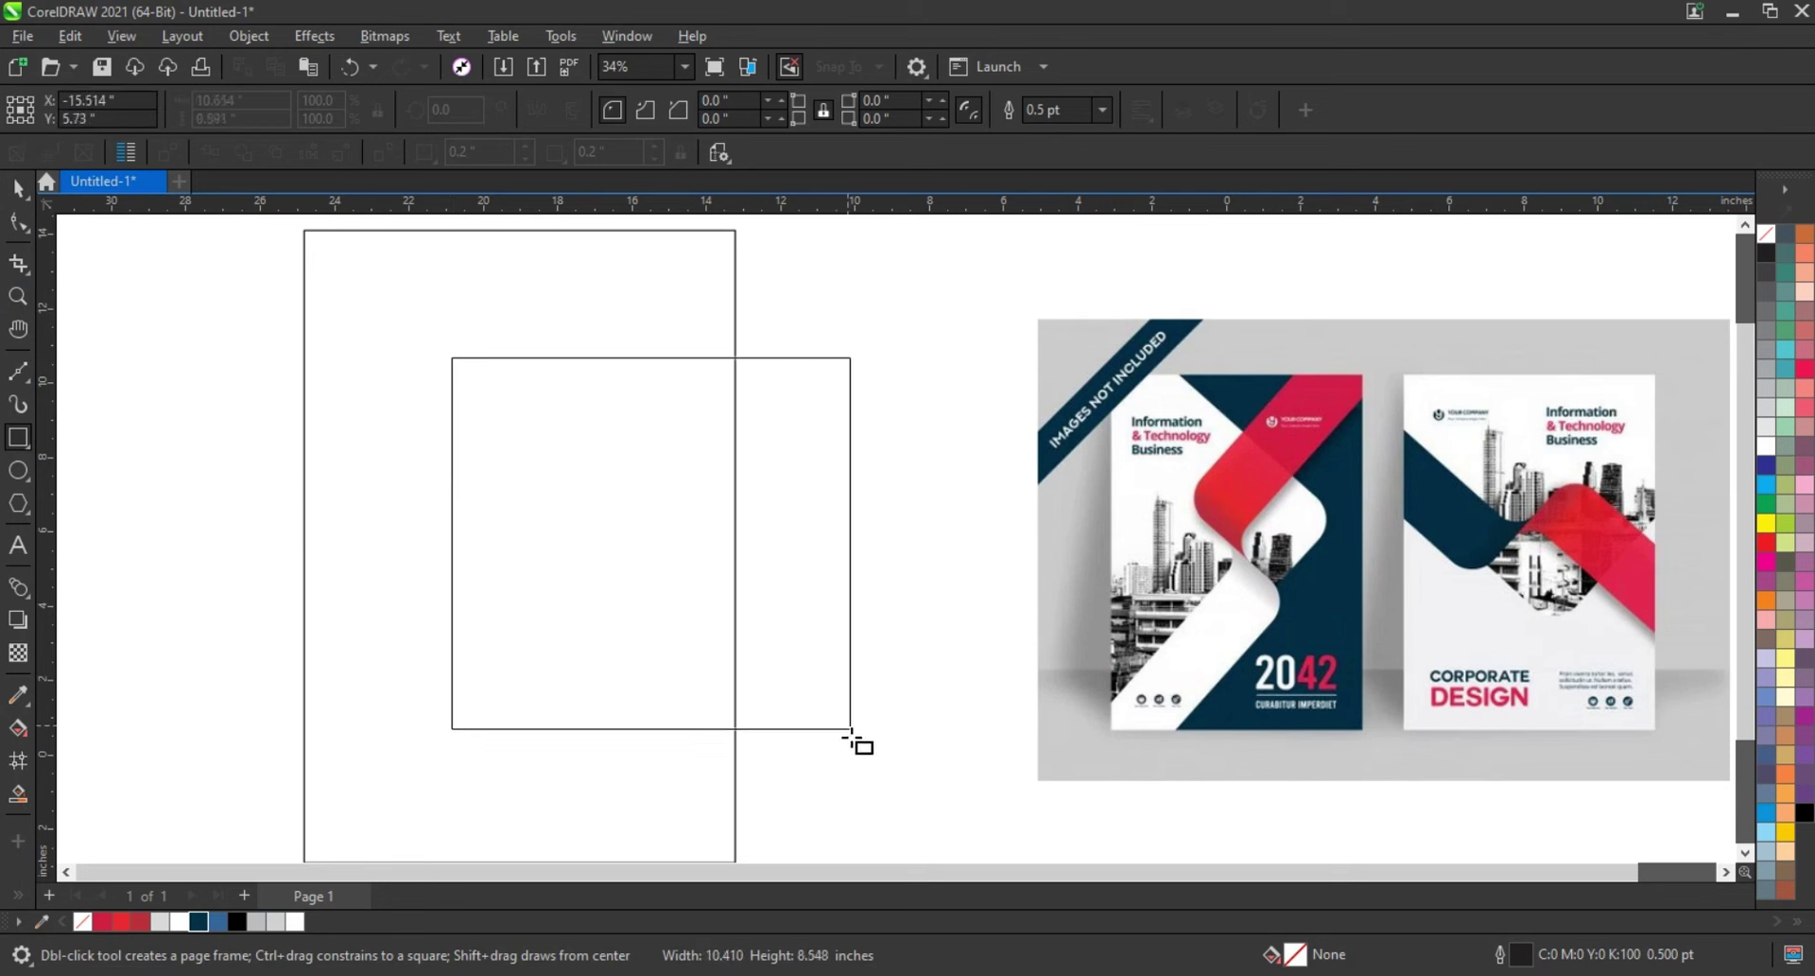
{"action": "mouse_move", "coordinate": [843, 695]}
{"action": "left_mouse_down"}
{"action": "mouse_move", "coordinate": [855, 753]}
{"action": "mouse_move", "coordinate": [889, 791]}
{"action": "left_mouse_up"}
Set the second rectangle's outline width to 4.0 pt.
{"action": "left_click", "coordinate": [17, 187]}
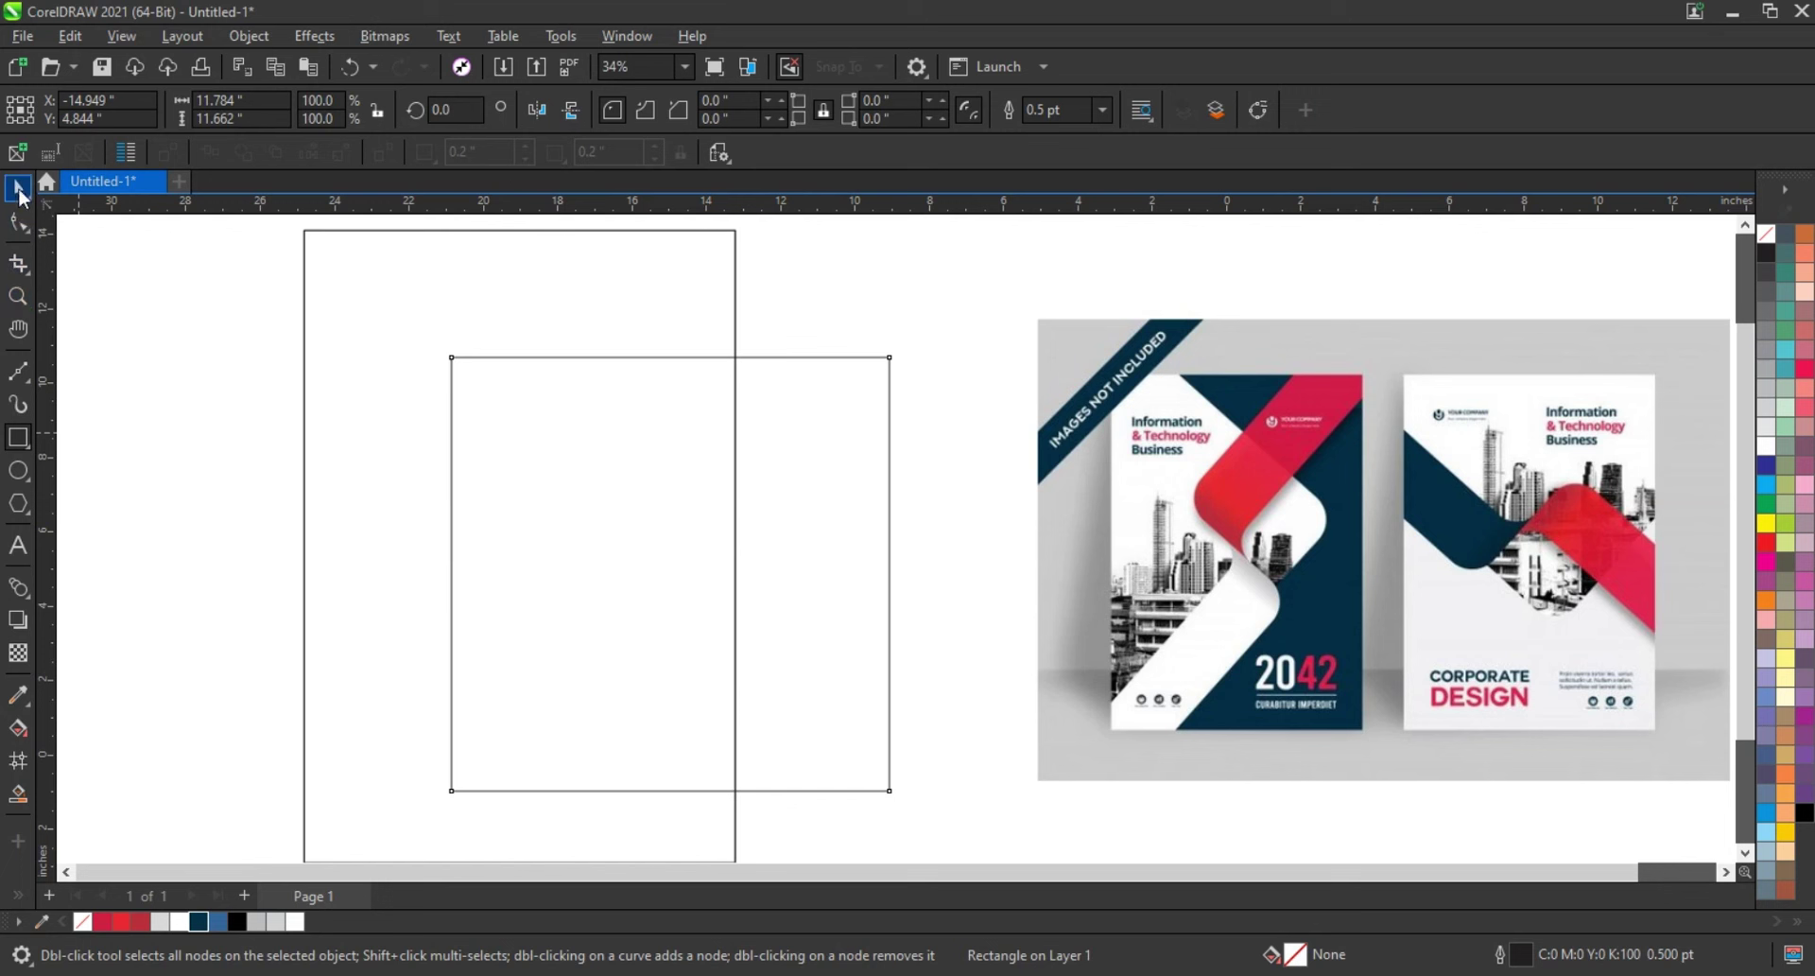
{"action": "left_click", "coordinate": [1102, 110]}
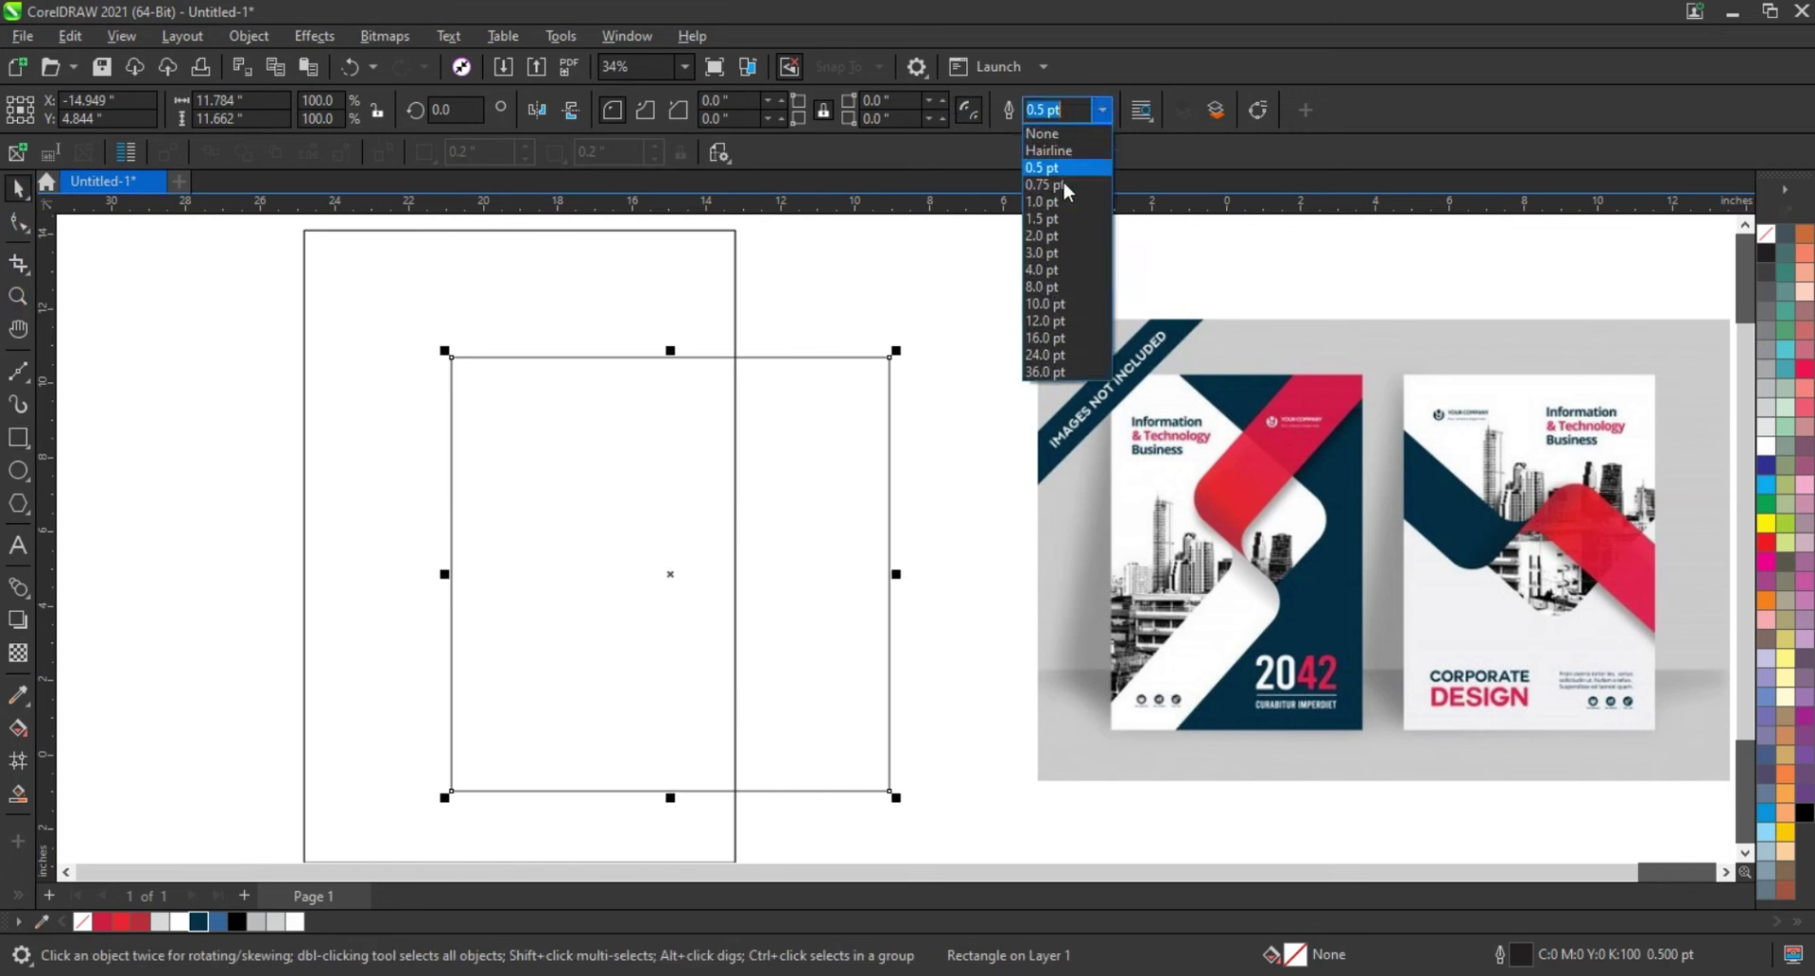
{"action": "left_click", "coordinate": [1041, 269]}
{"action": "left_click", "coordinate": [17, 227]}
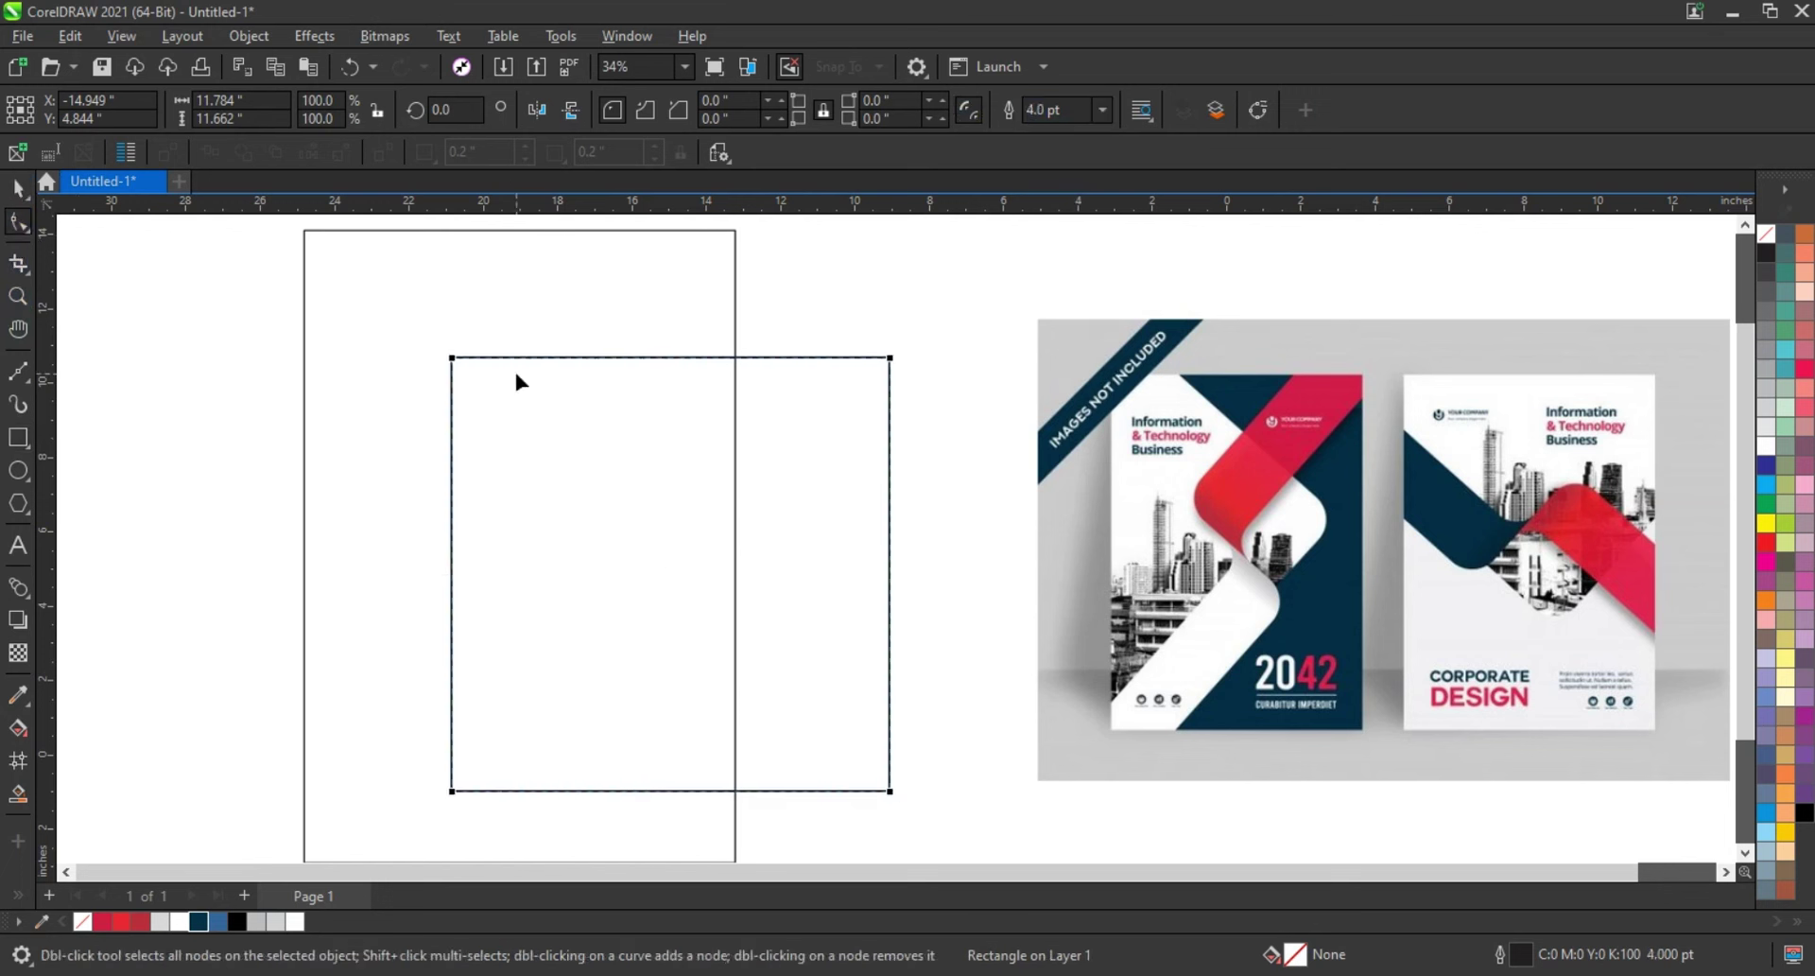
Round the rectangle's corners to 0.946 in, trim it with a lowered copy, and delete the copy.
{"action": "left_click_drag", "start_coordinate": [450, 362], "coordinate": [445, 400]}
{"action": "left_click", "coordinate": [13, 194]}
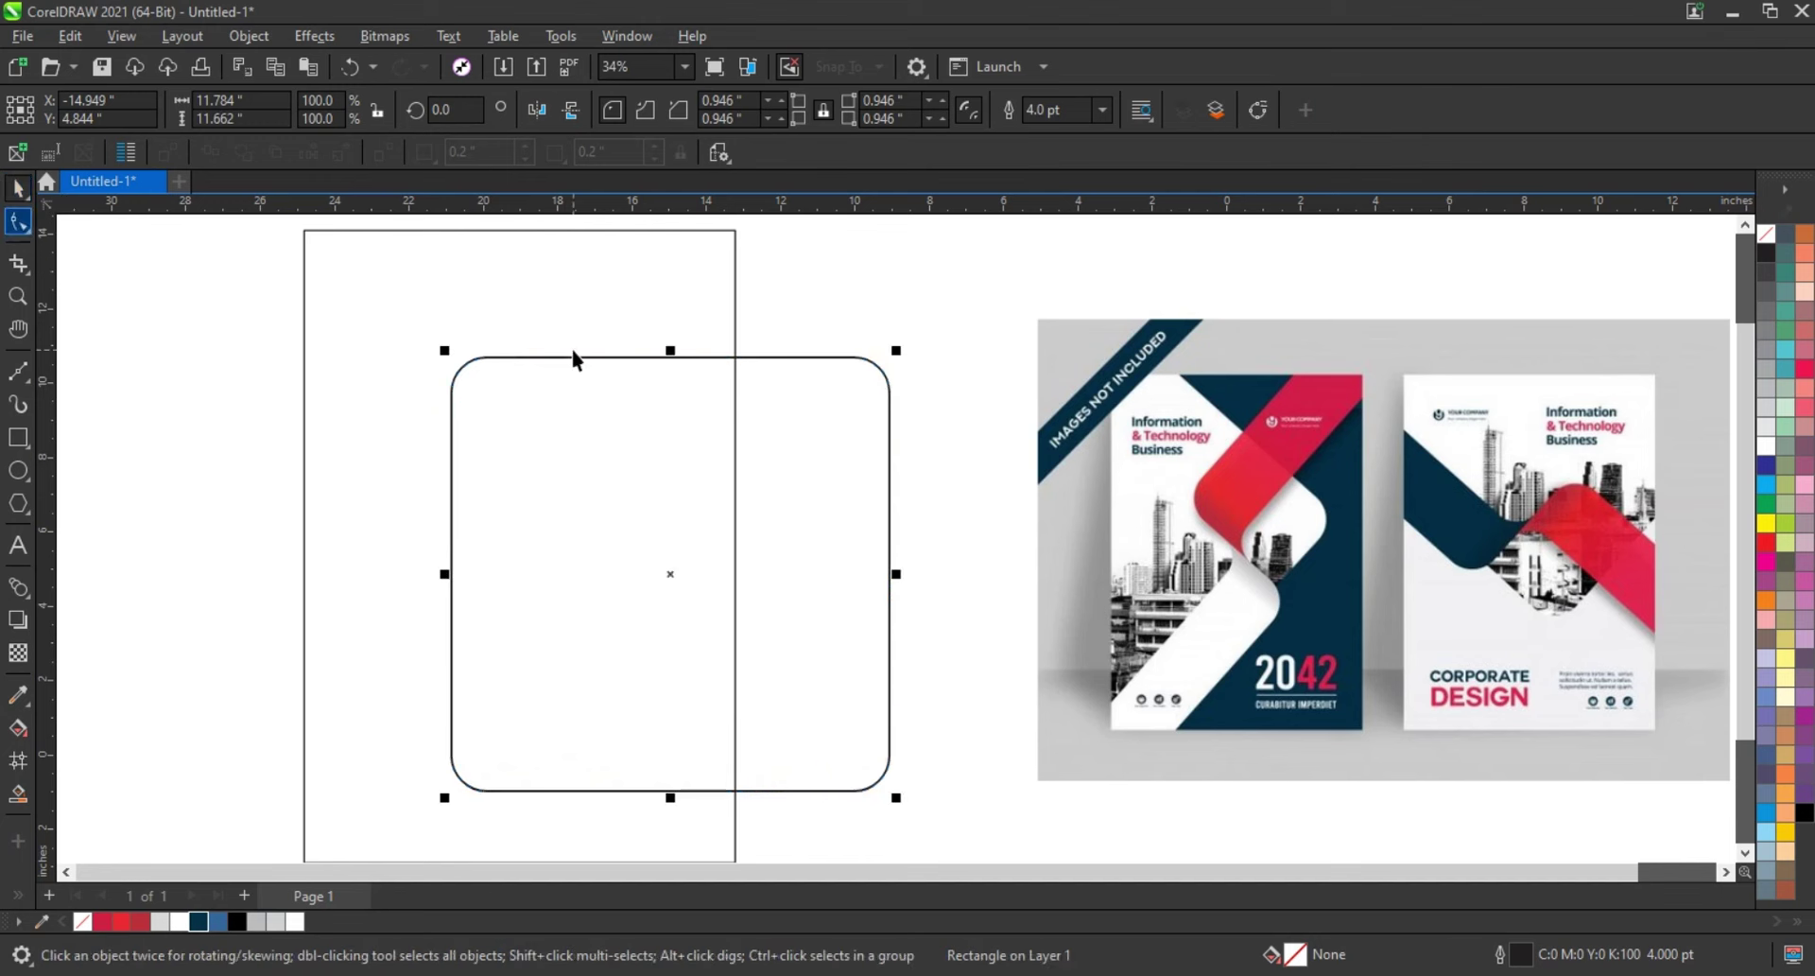
{"action": "mouse_move", "coordinate": [847, 454]}
{"action": "left_mouse_down"}
{"action": "mouse_move", "coordinate": [848, 558]}
{"action": "mouse_move", "coordinate": [848, 540]}
{"action": "left_mouse_up"}
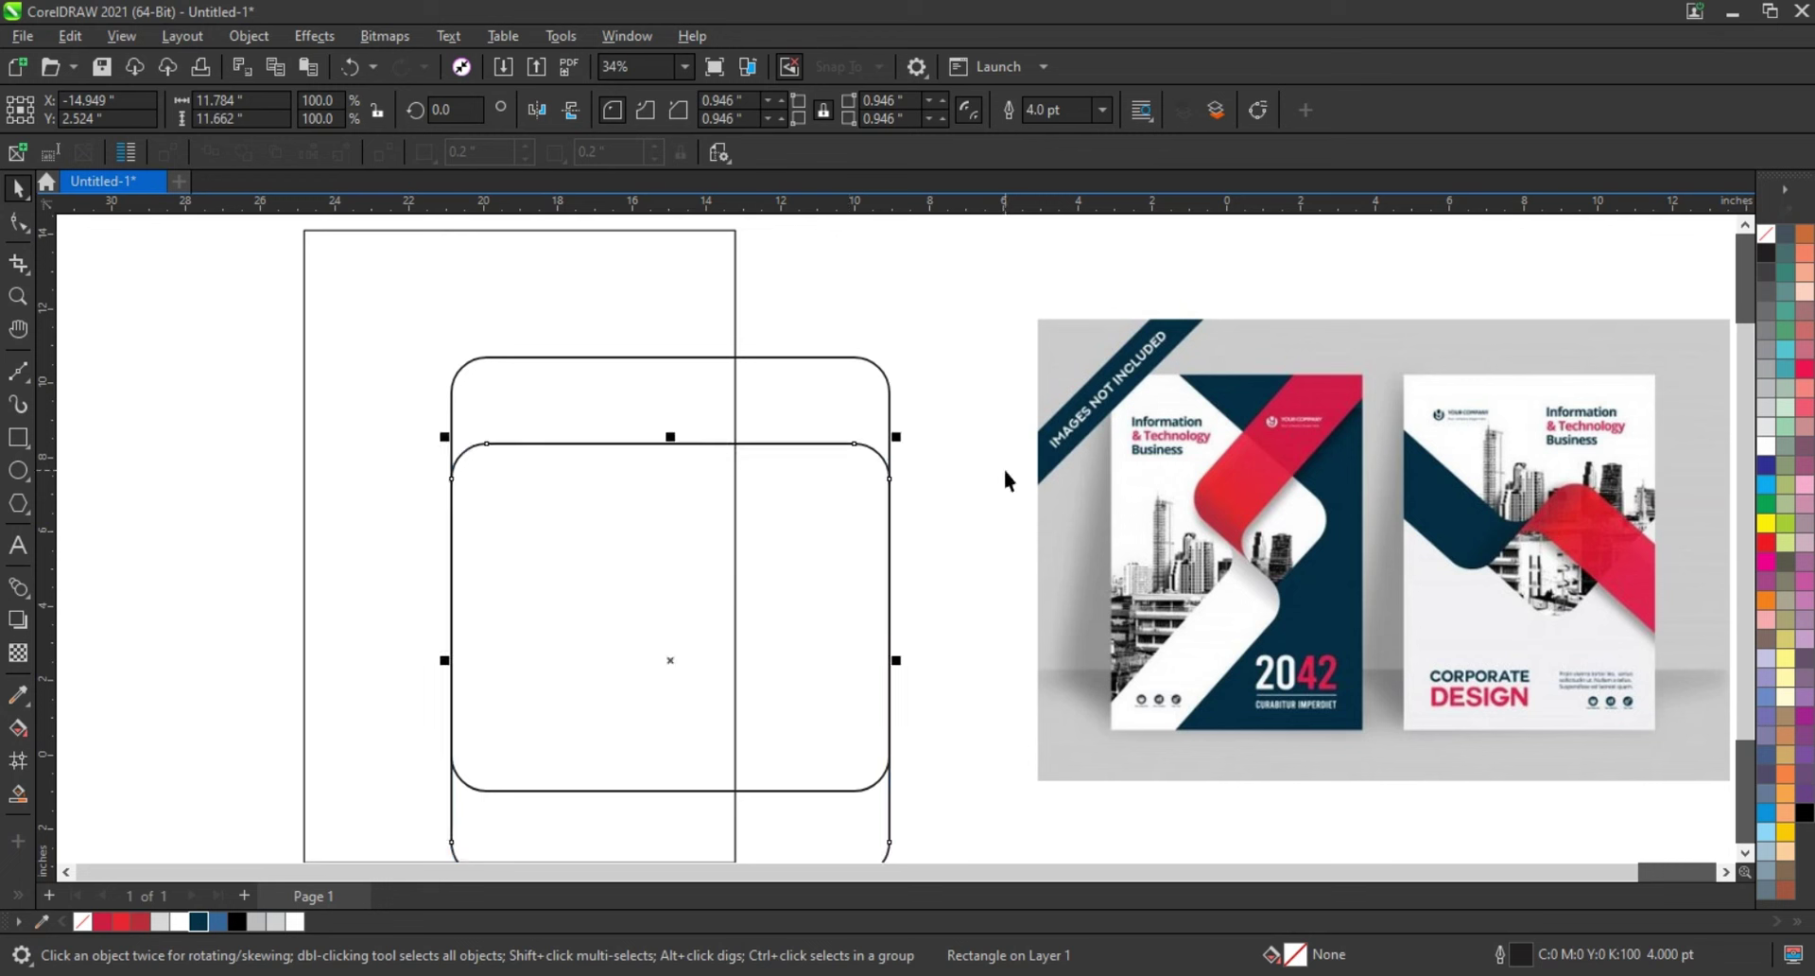
{"action": "left_click", "coordinate": [871, 383], "text": "shift"}
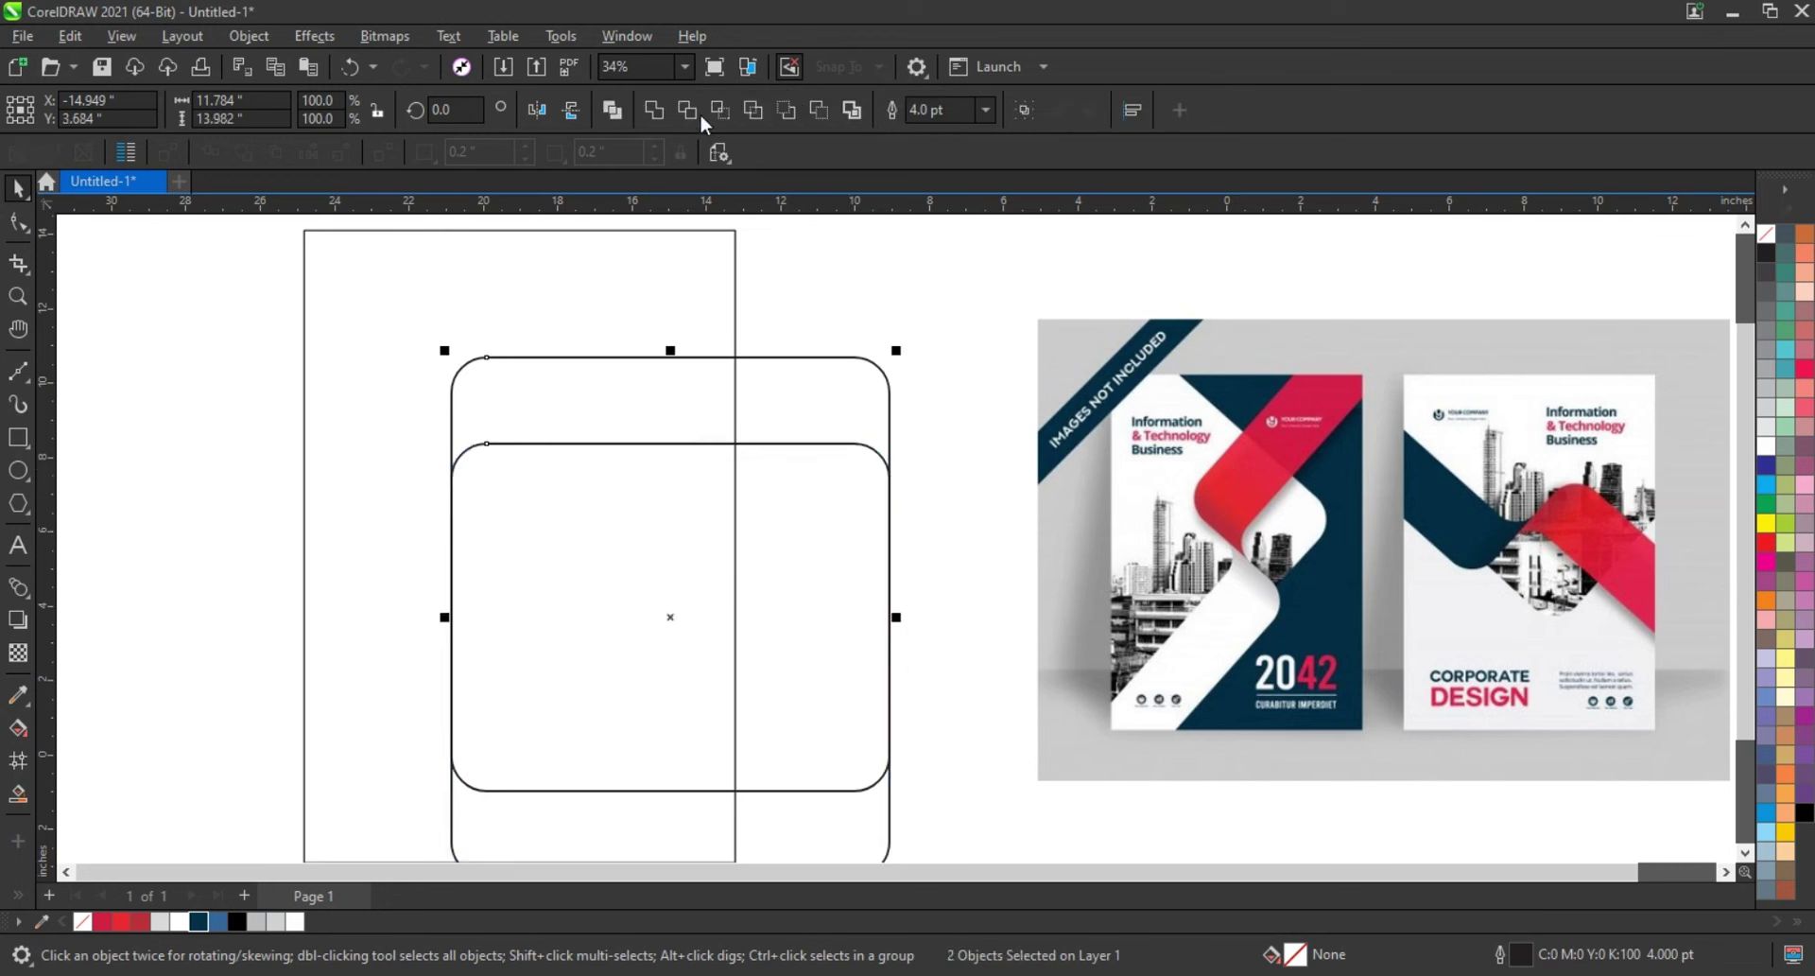
{"action": "left_click", "coordinate": [695, 118]}
{"action": "left_click", "coordinate": [870, 553]}
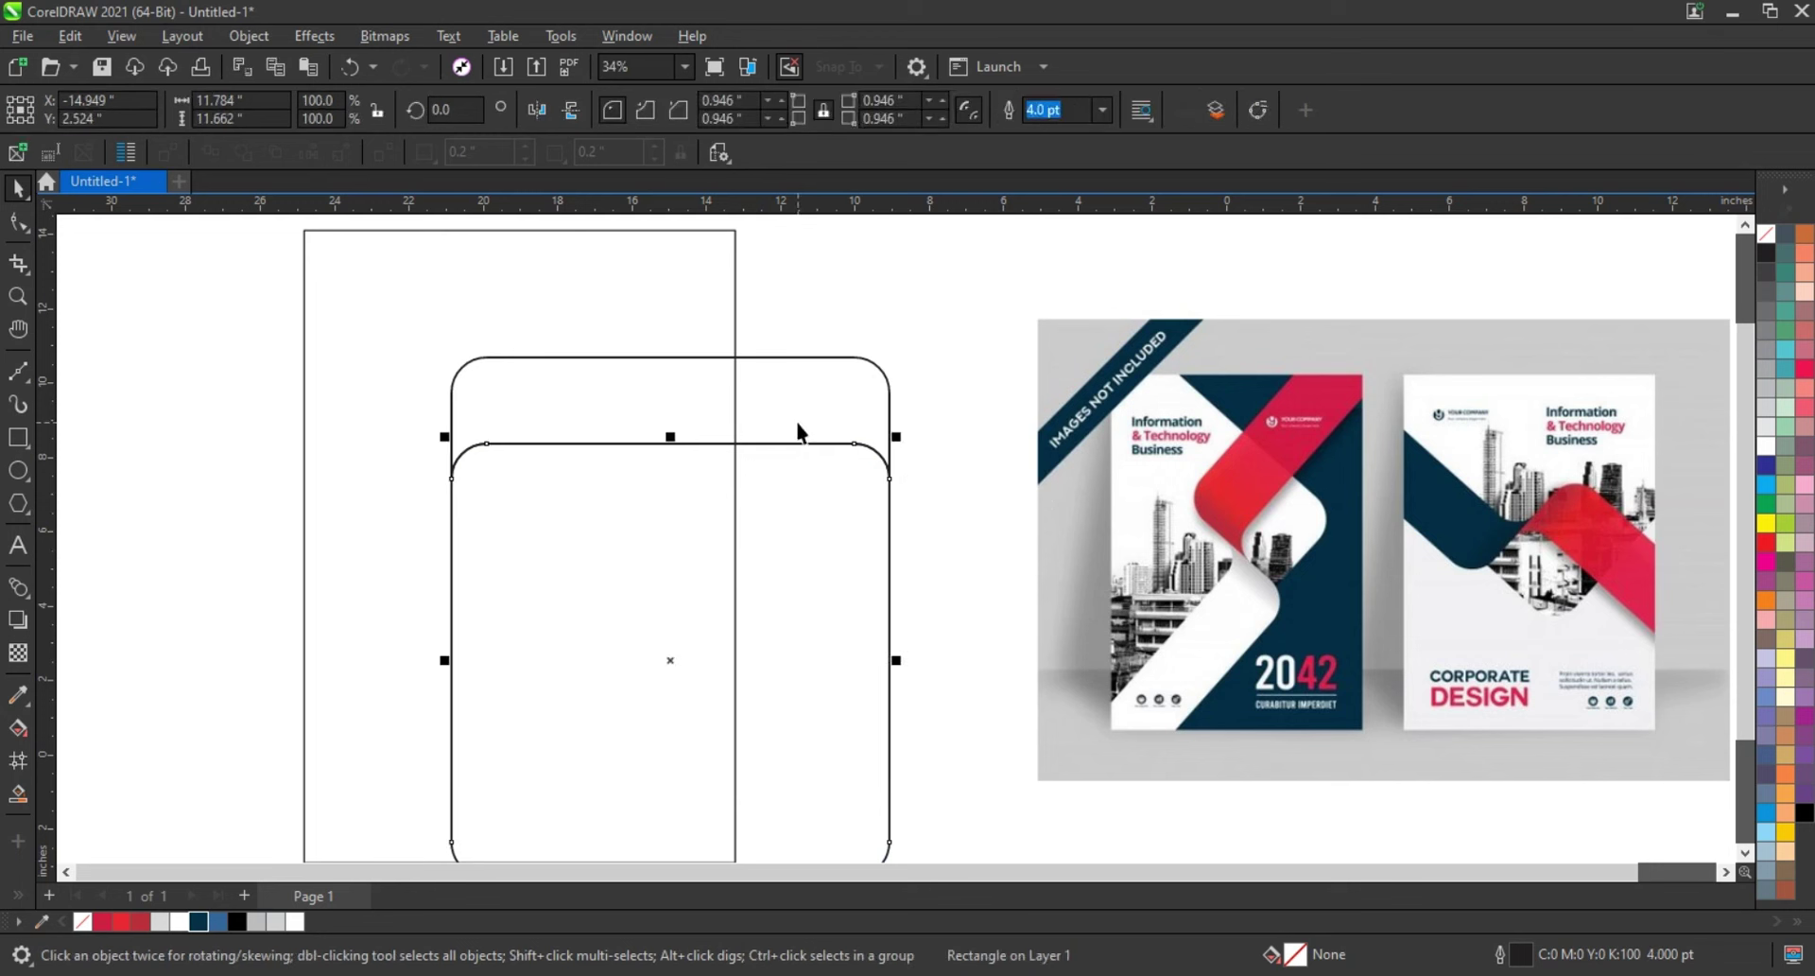
{"action": "key", "text": "Delete"}
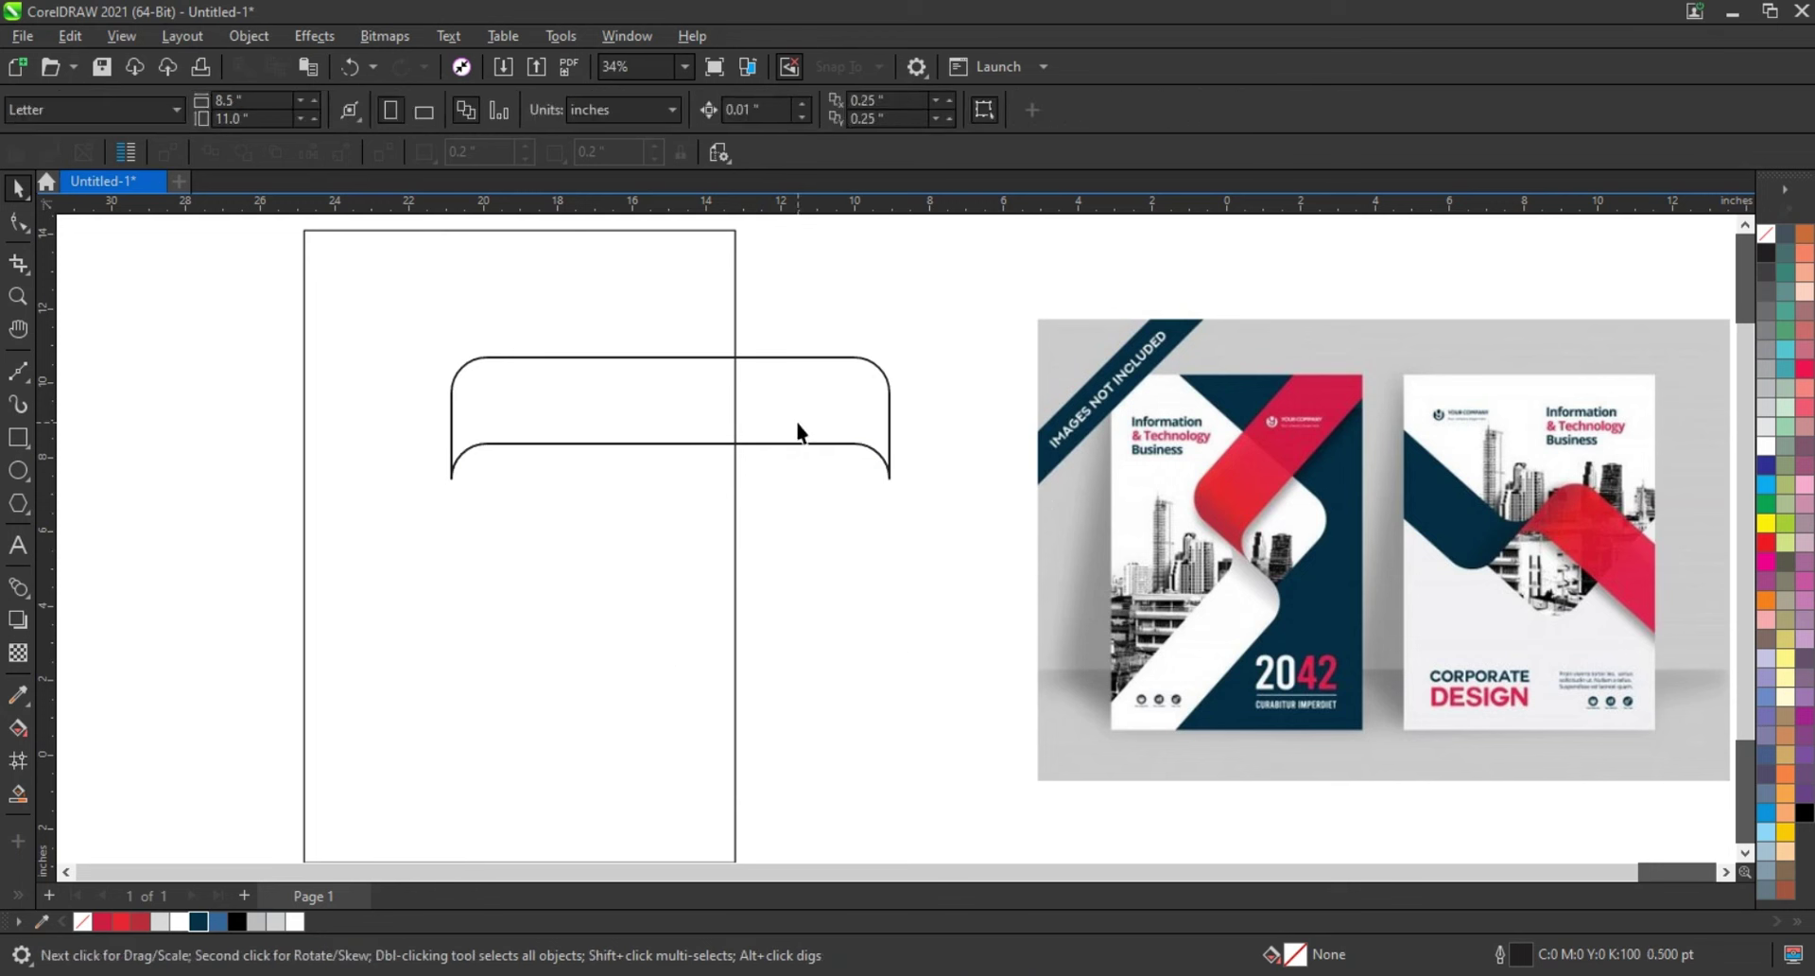
Copy the curved band to the lower left and align its end with the original band.
{"action": "left_click", "coordinate": [734, 429]}
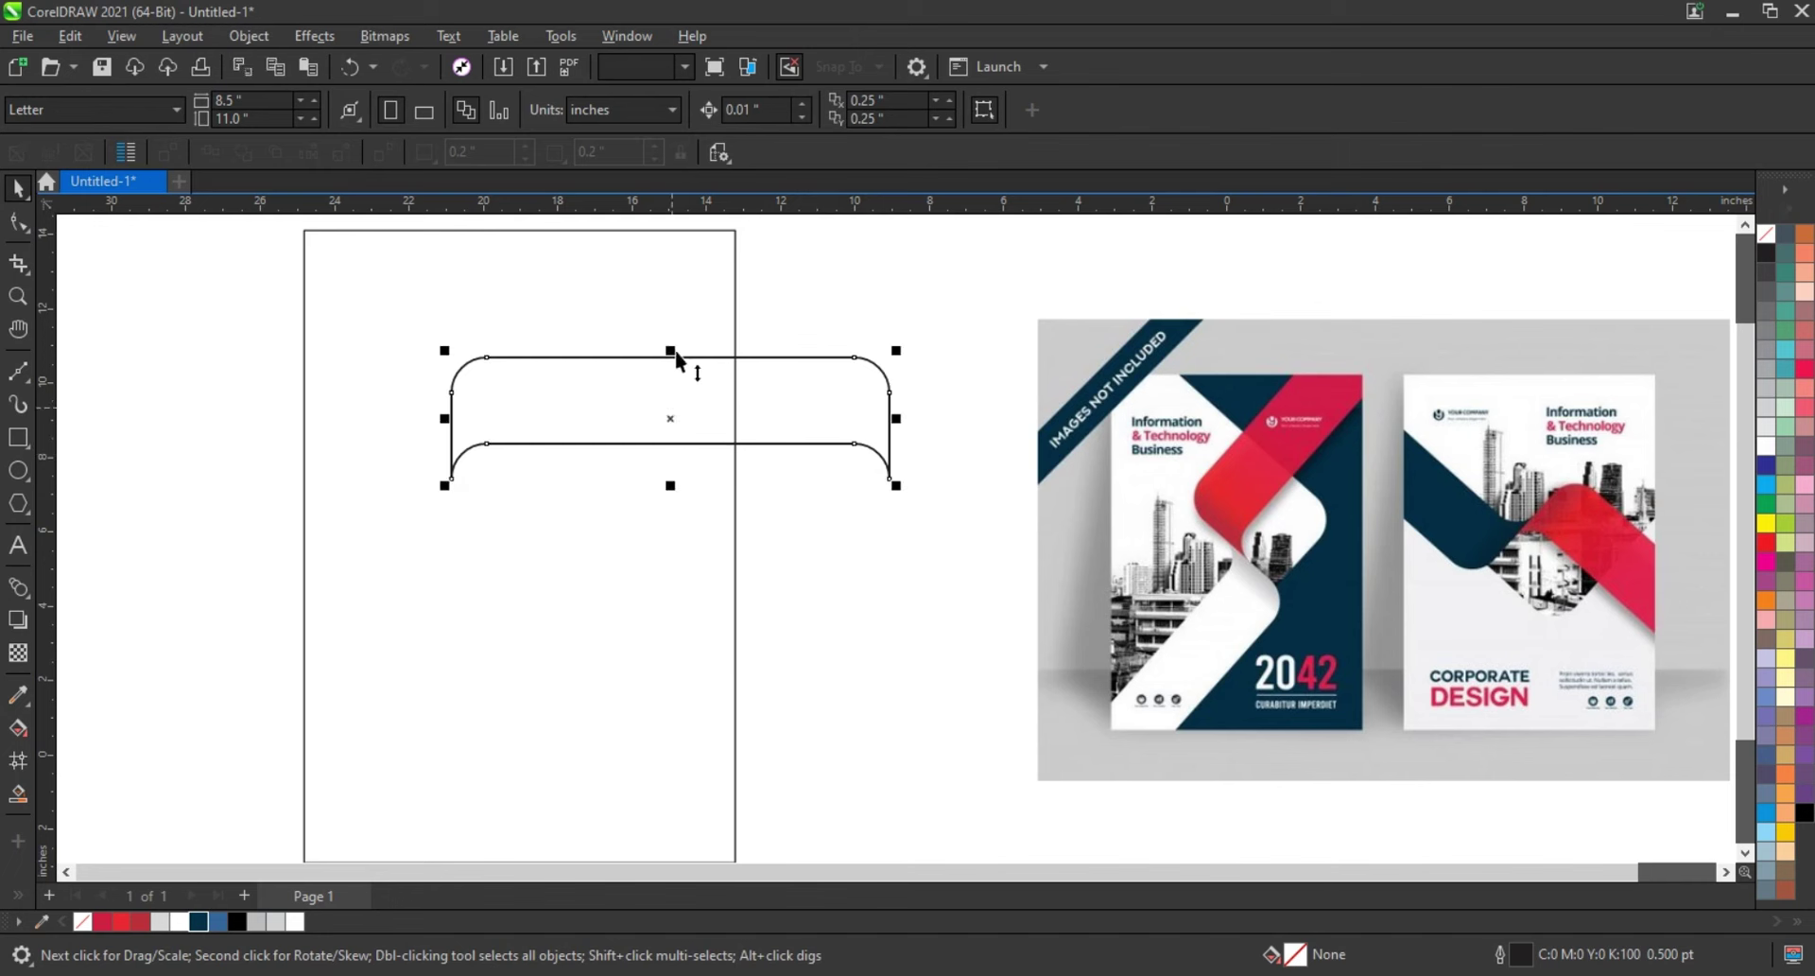
{"action": "left_click_drag", "start_coordinate": [672, 435], "coordinate": [696, 546]}
{"action": "left_click_drag", "start_coordinate": [871, 530], "coordinate": [491, 548]}
{"action": "key", "text": "z"}
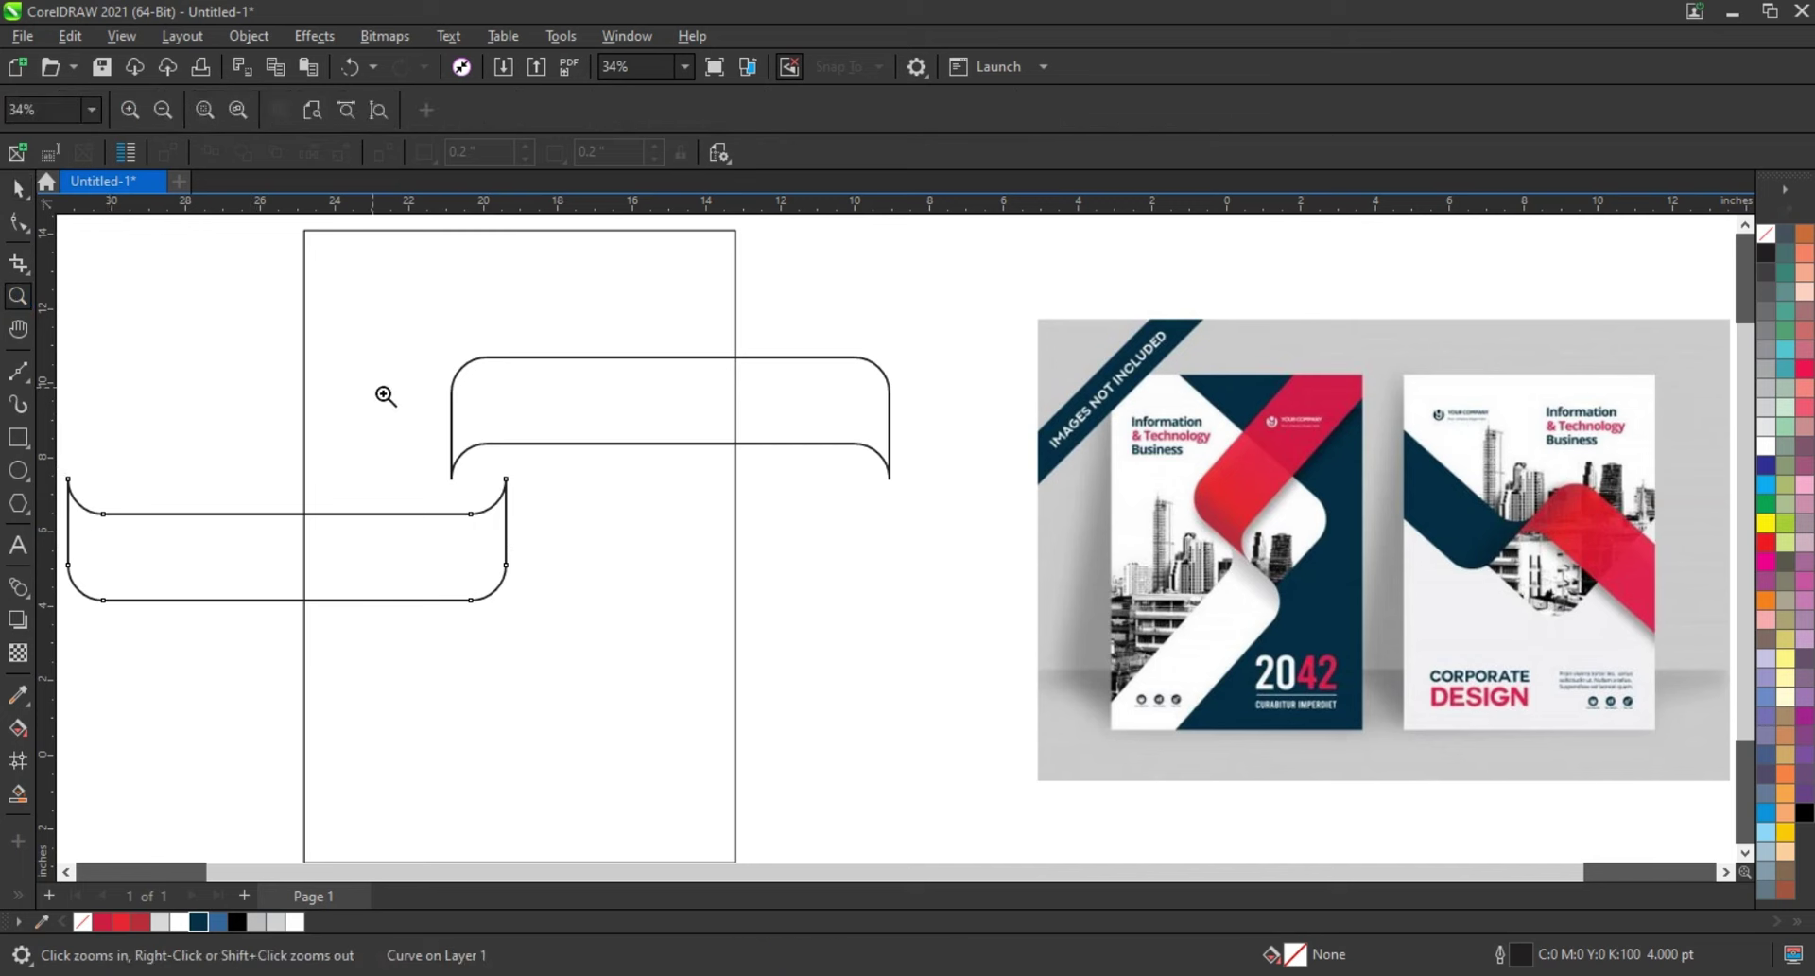
{"action": "left_click_drag", "start_coordinate": [385, 395], "coordinate": [699, 651]}
{"action": "left_click", "coordinate": [17, 189]}
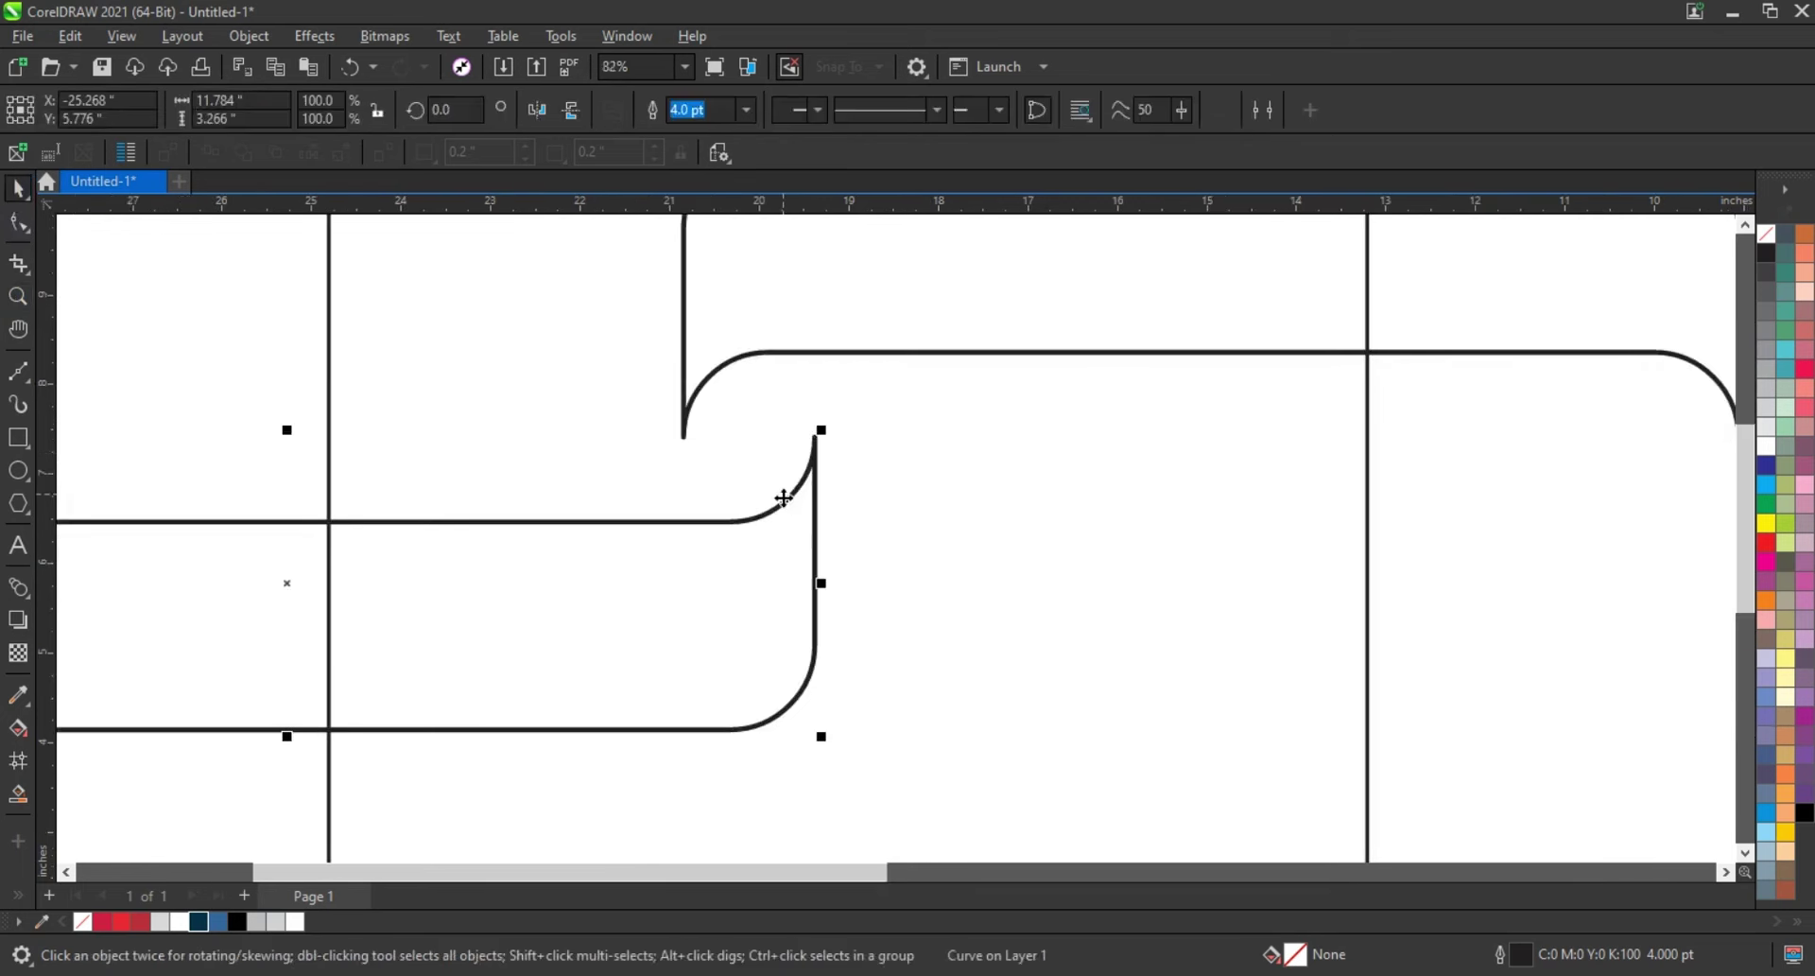
{"action": "mouse_move", "coordinate": [783, 498]}
{"action": "left_mouse_down"}
{"action": "mouse_move", "coordinate": [659, 507]}
{"action": "mouse_move", "coordinate": [650, 404]}
{"action": "left_mouse_up"}
{"action": "scroll", "coordinate": [658, 579], "scroll_direction": "down", "scroll_amount": 2}
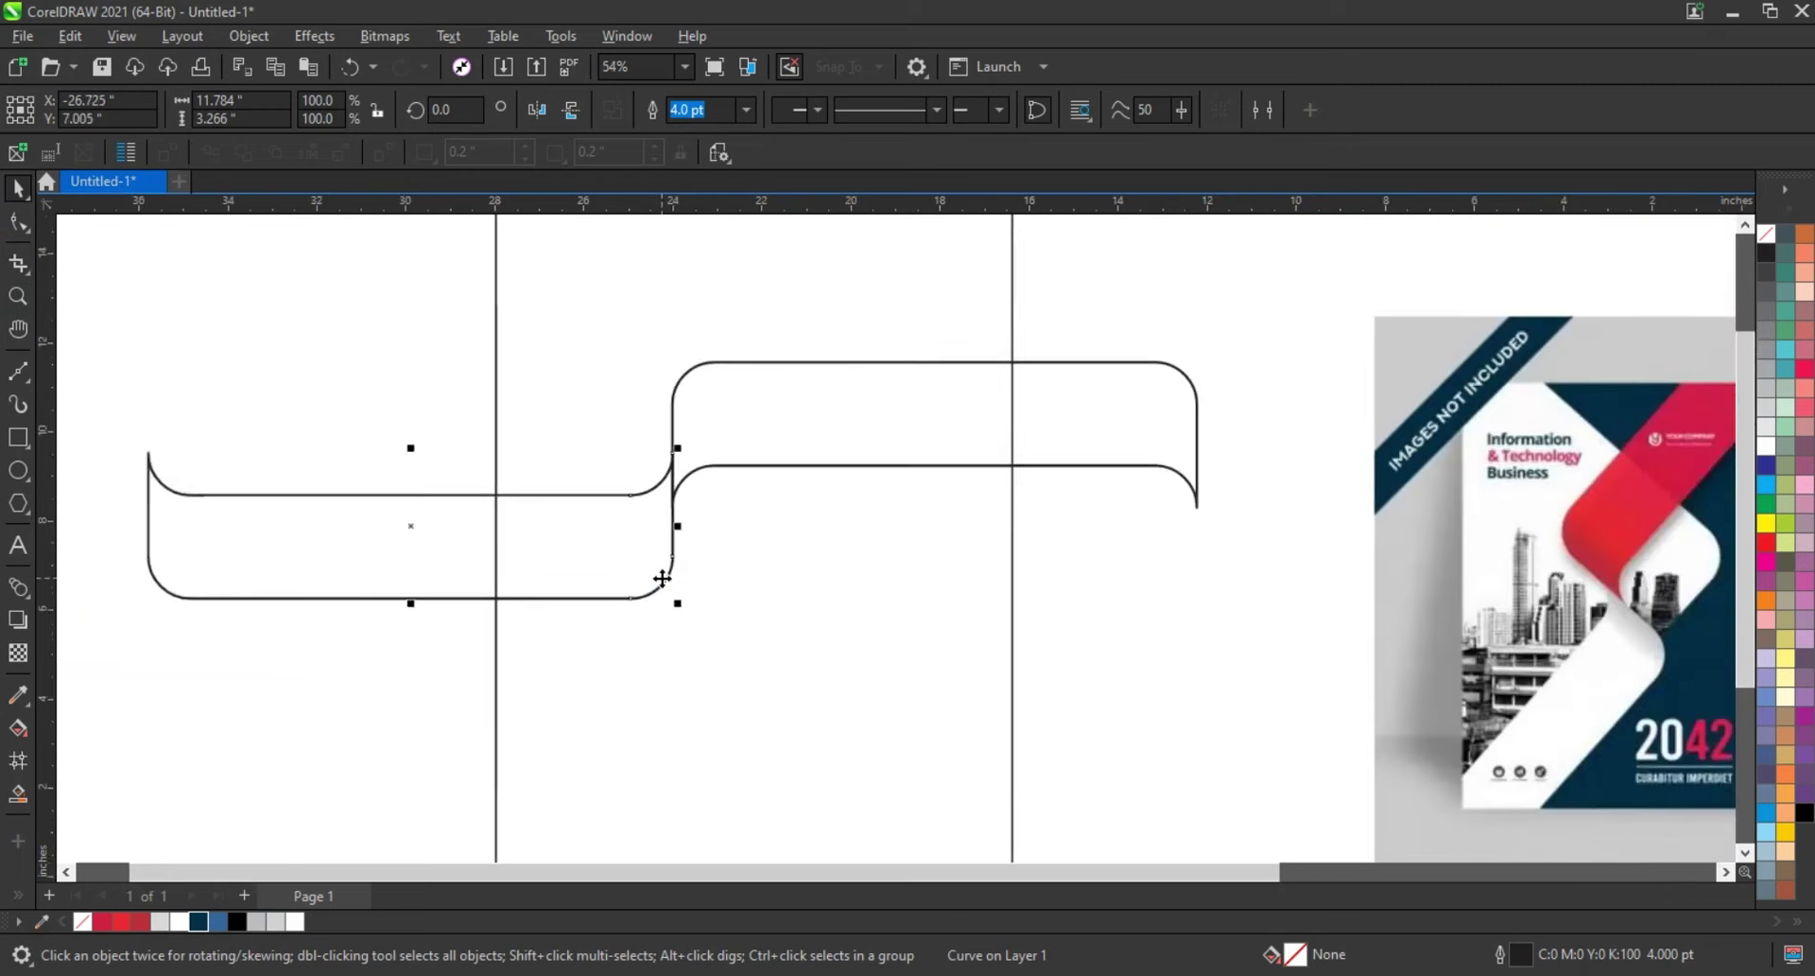
{"action": "scroll", "coordinate": [662, 578], "scroll_direction": "down", "scroll_amount": 2}
{"action": "scroll", "coordinate": [688, 484], "scroll_direction": "down", "scroll_amount": 1}
Rotate both joined ribbon curves 45°.
{"action": "left_click", "coordinate": [762, 491], "text": "shift"}
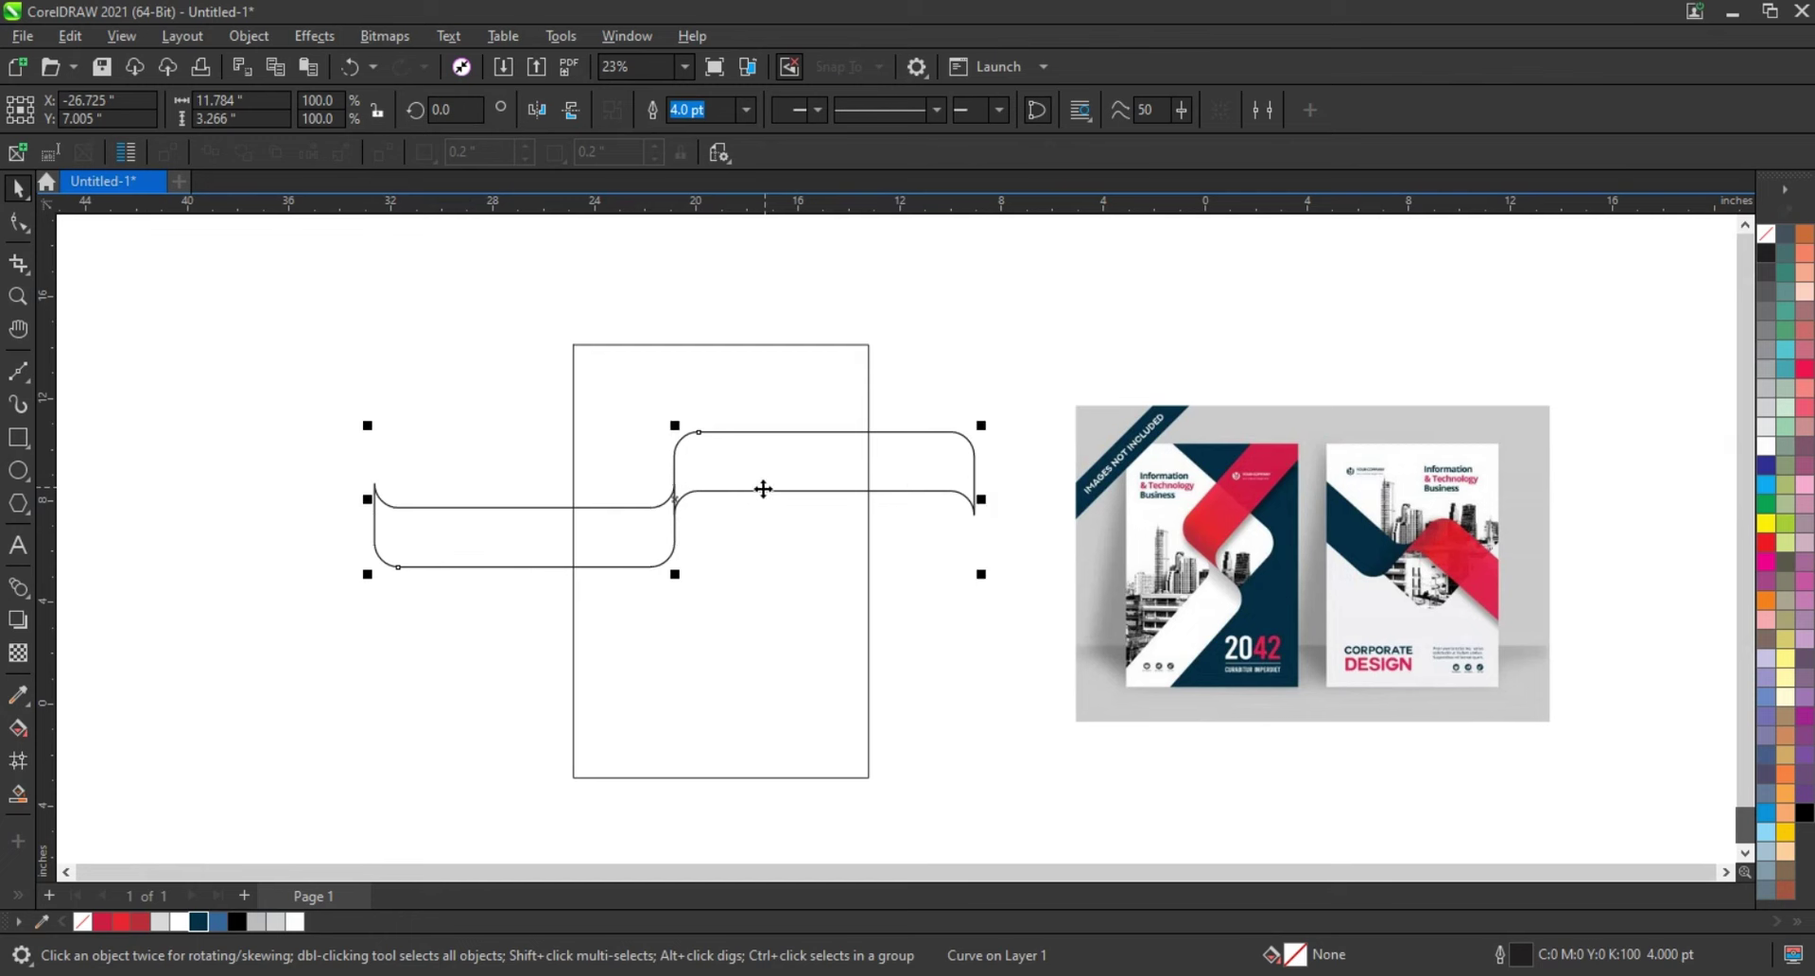
{"action": "left_click", "coordinate": [916, 491]}
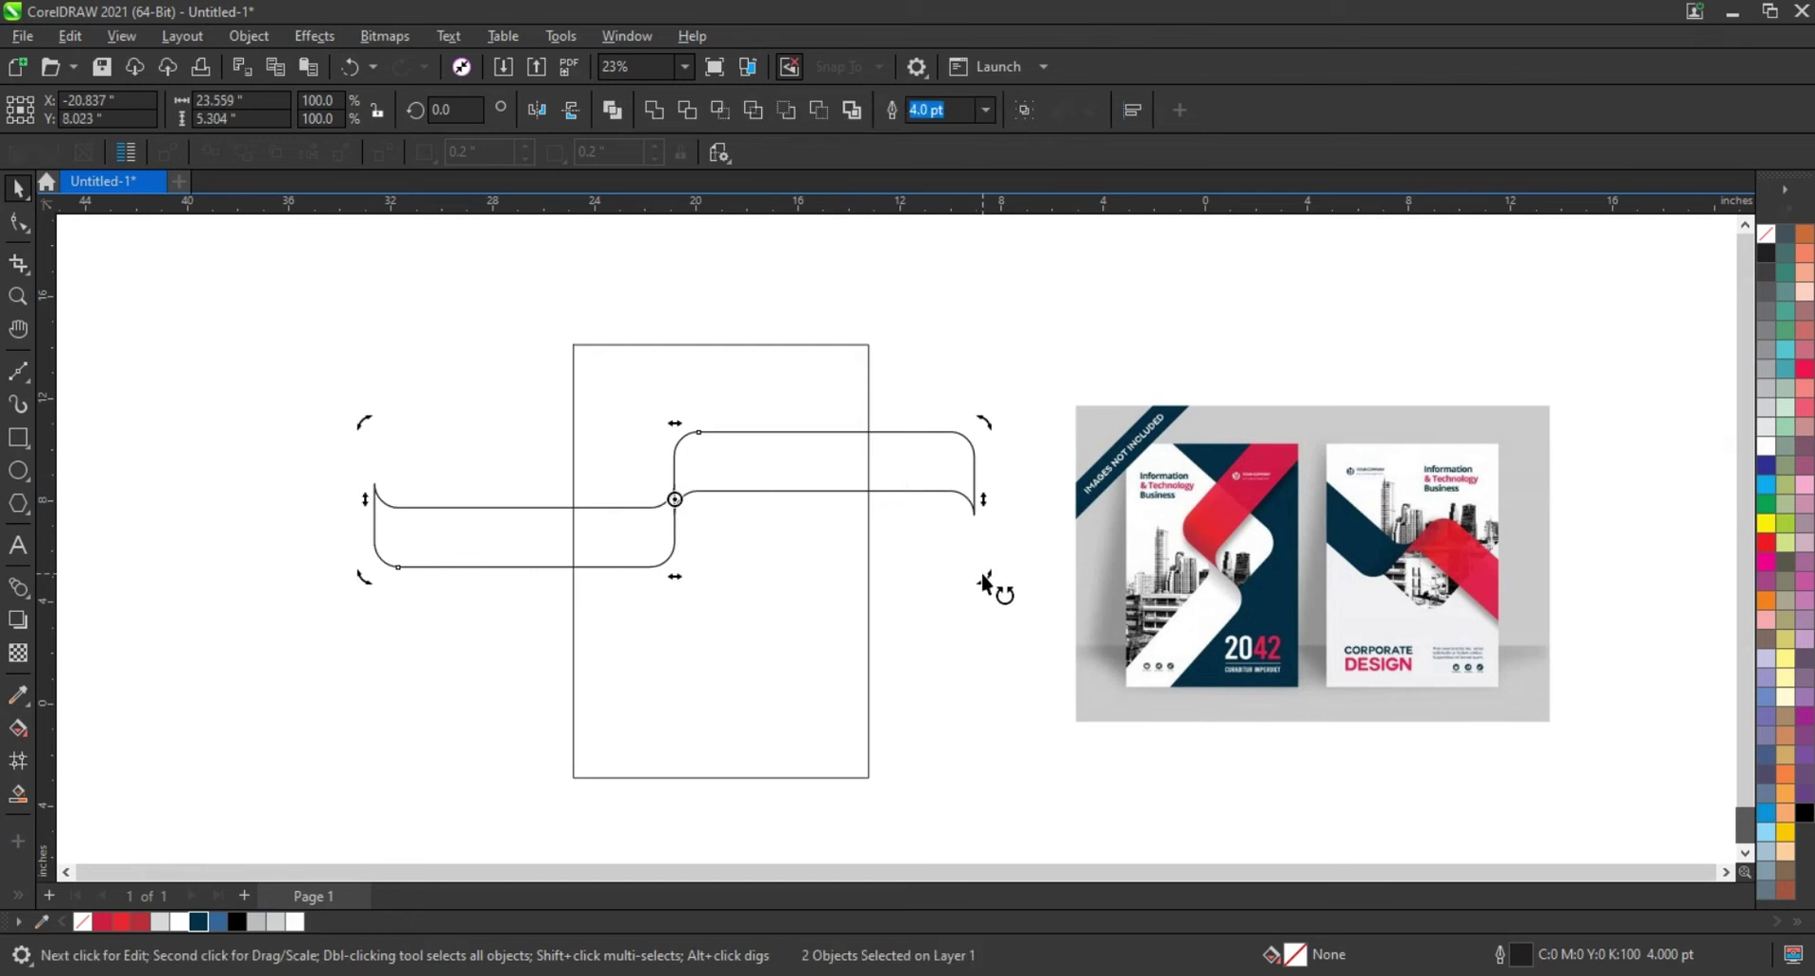
{"action": "left_click_drag", "start_coordinate": [983, 582], "coordinate": [932, 352]}
{"action": "scroll", "coordinate": [732, 492], "scroll_direction": "down", "scroll_amount": 1}
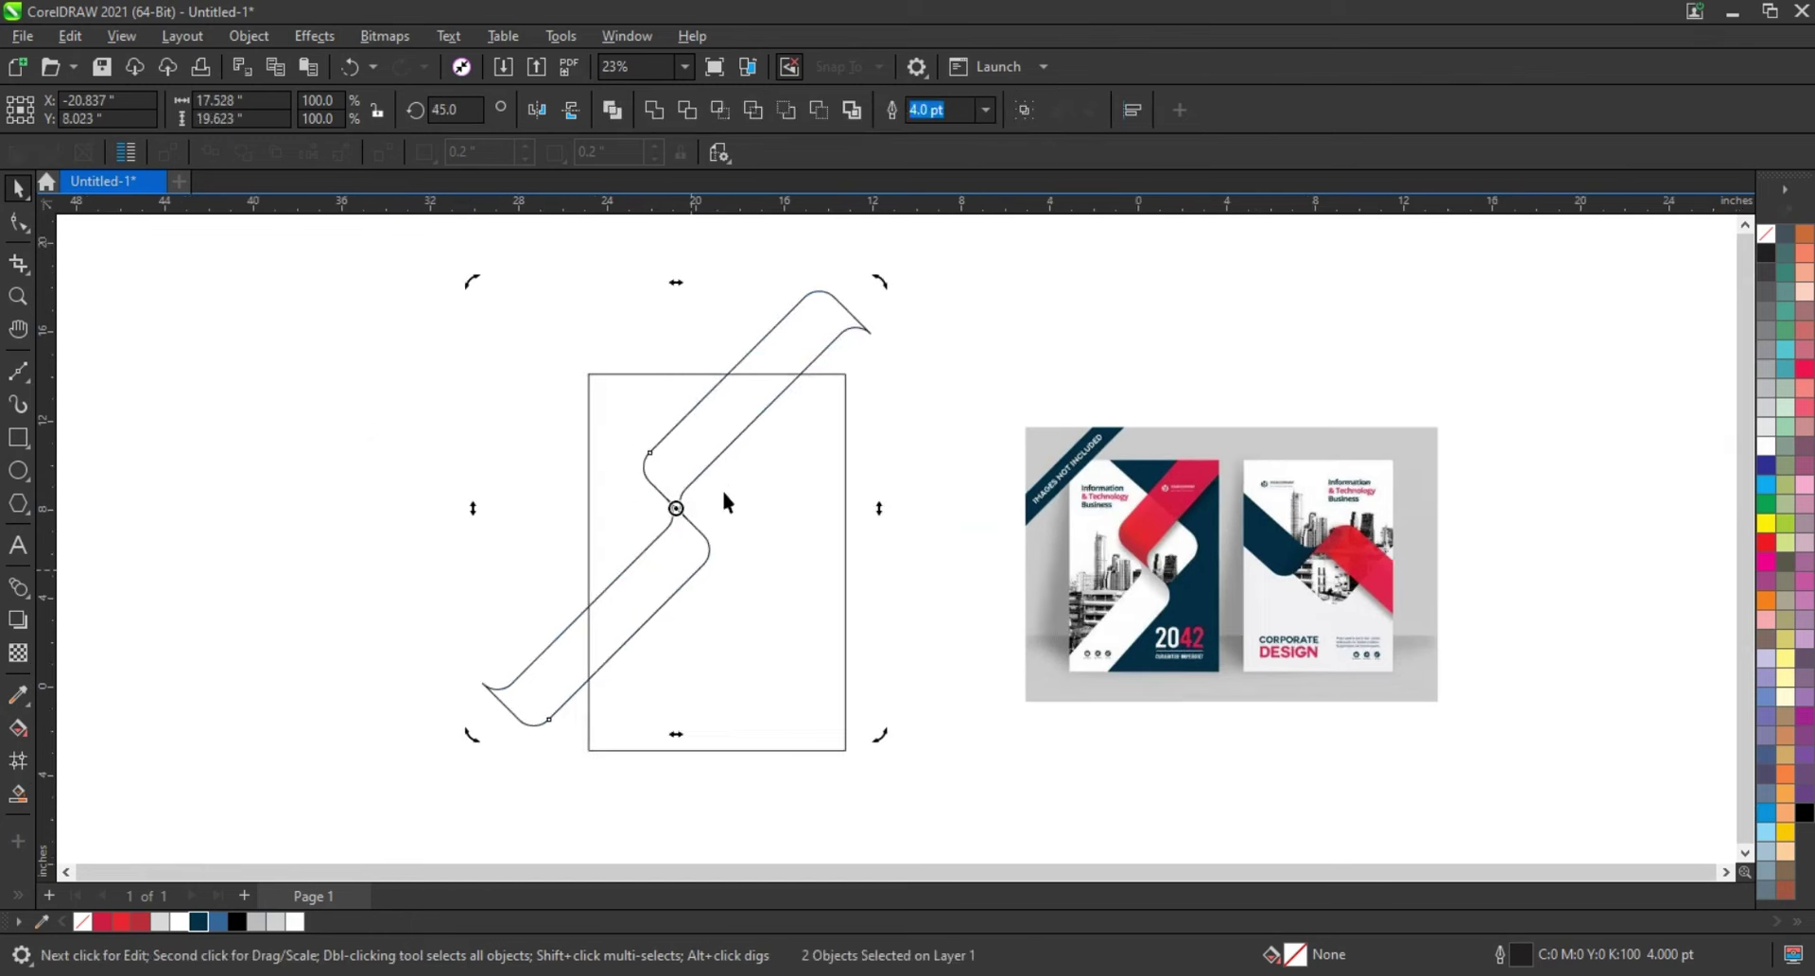
Move the rotated ribbon onto the page and enlarge it to run diagonally across the cover.
{"action": "left_click_drag", "start_coordinate": [722, 455], "coordinate": [764, 479]}
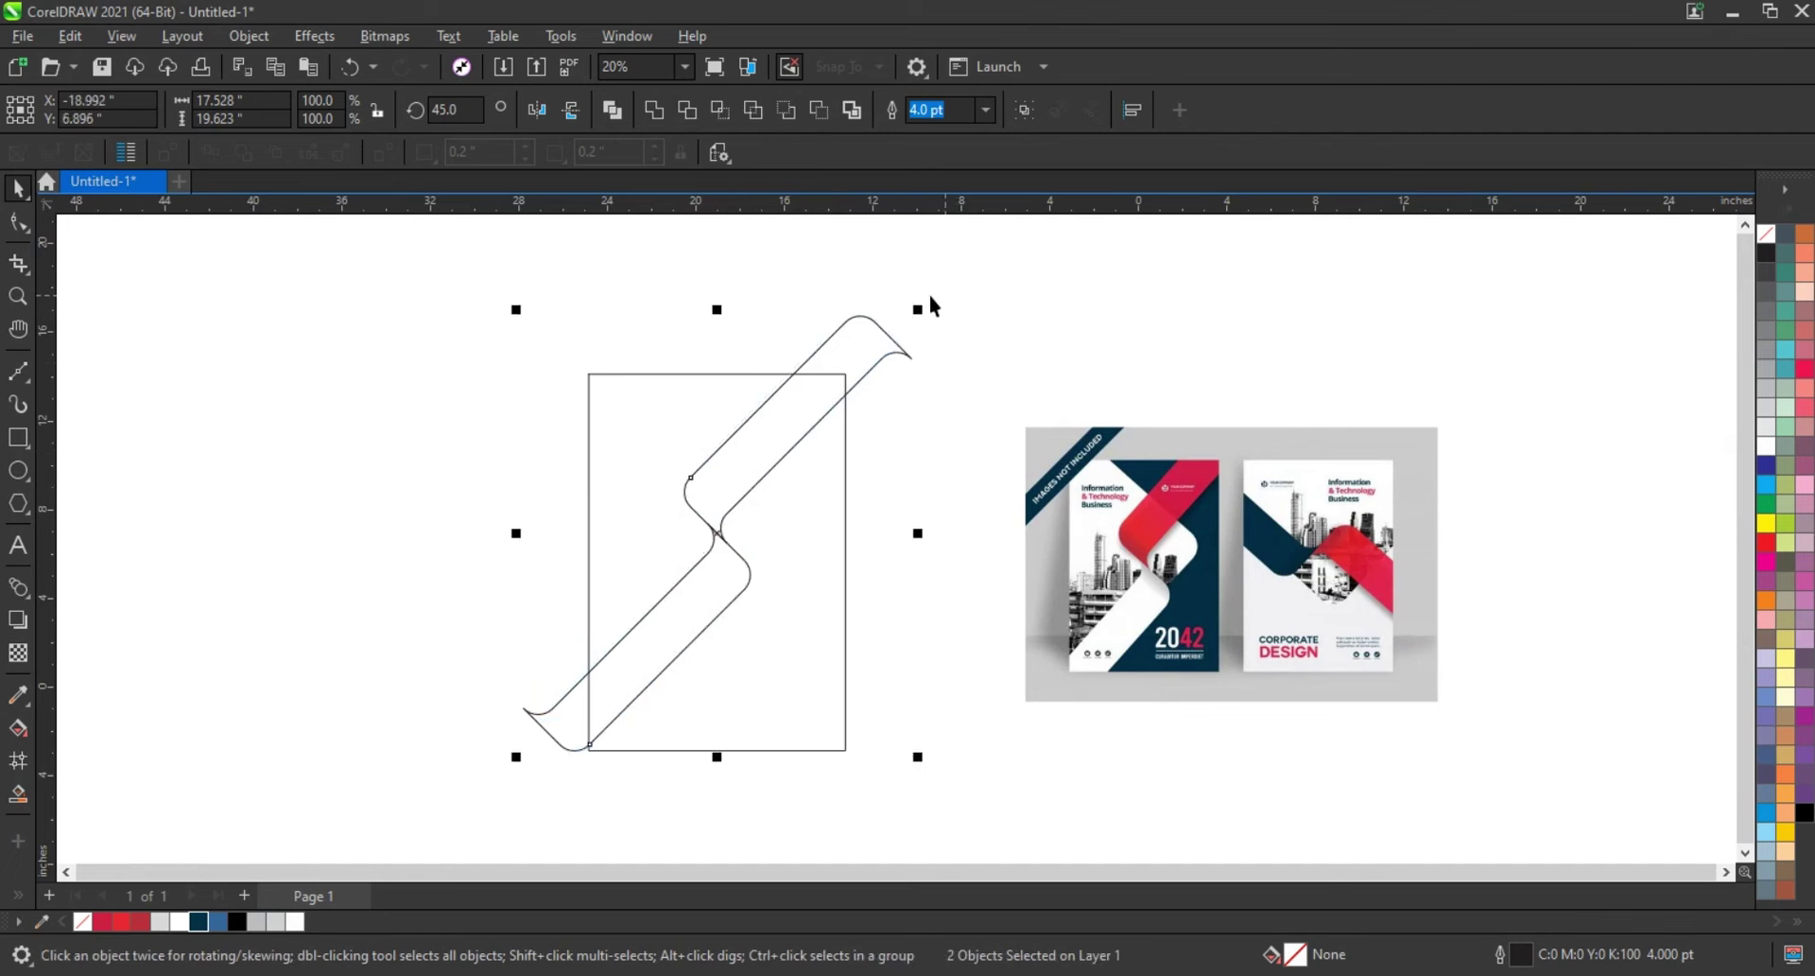
{"action": "left_click_drag", "start_coordinate": [920, 304], "coordinate": [978, 242]}
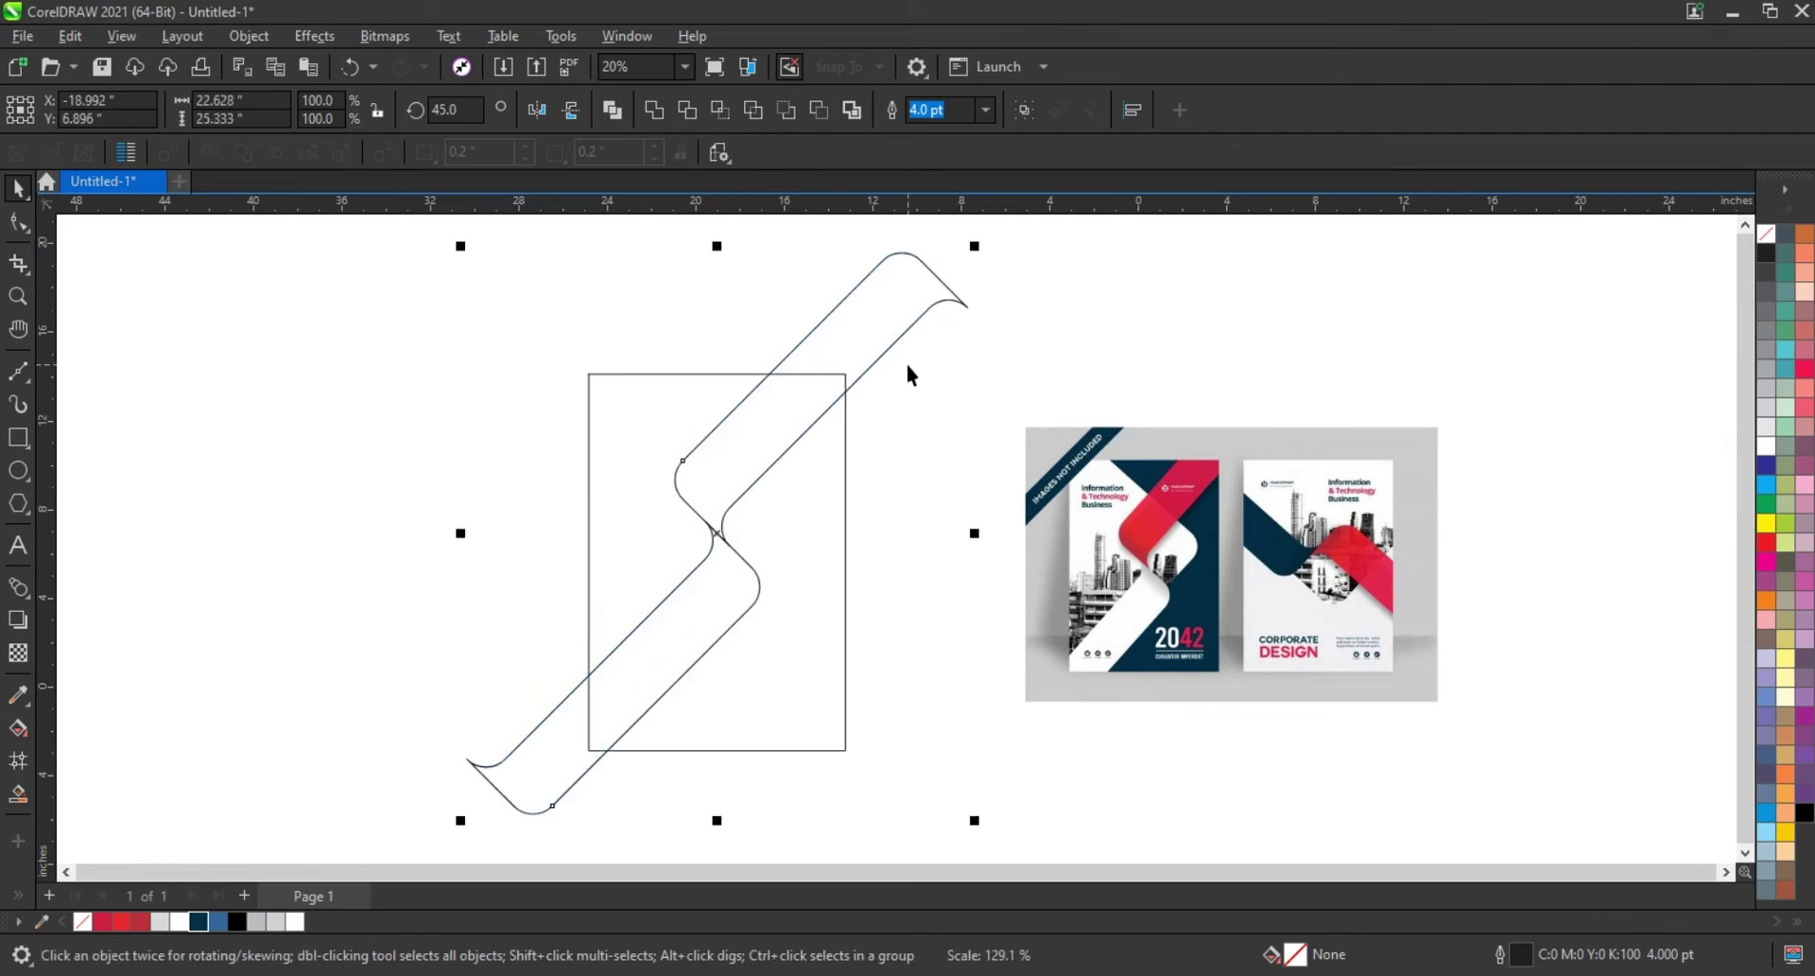
{"action": "scroll", "coordinate": [753, 557], "scroll_direction": "down", "scroll_amount": 1}
{"action": "left_click_drag", "start_coordinate": [931, 326], "coordinate": [944, 298]}
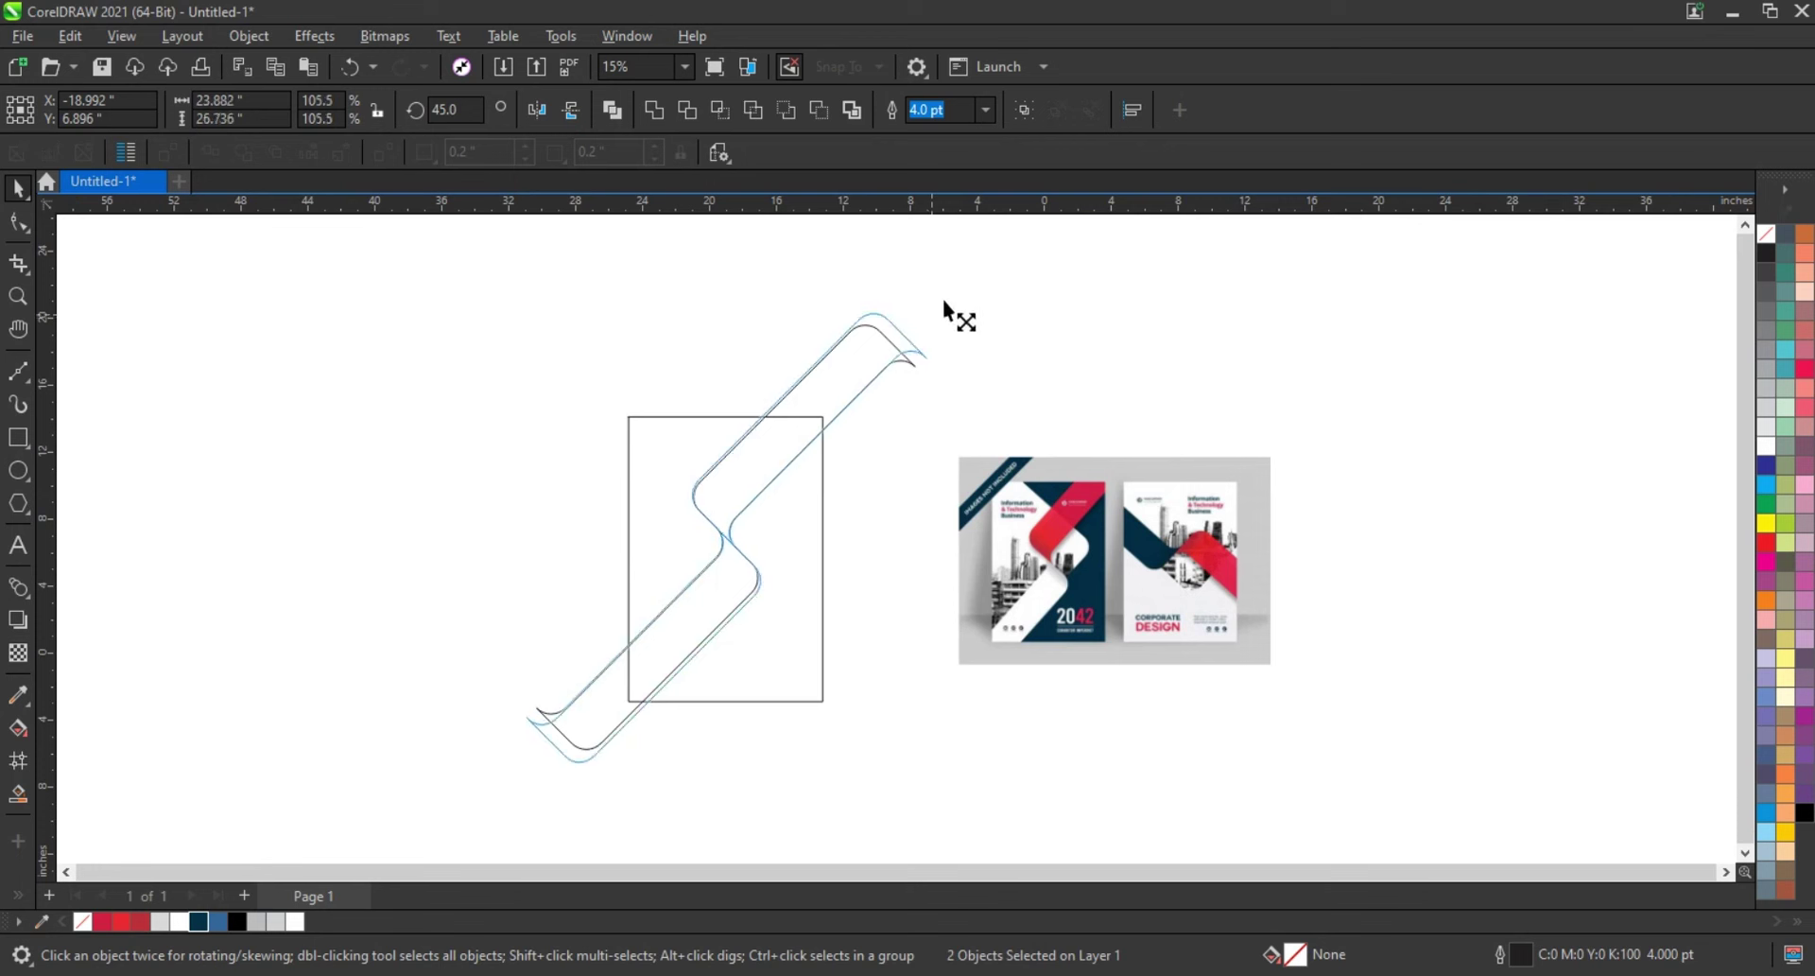
{"action": "left_click_drag", "start_coordinate": [871, 373], "coordinate": [877, 382]}
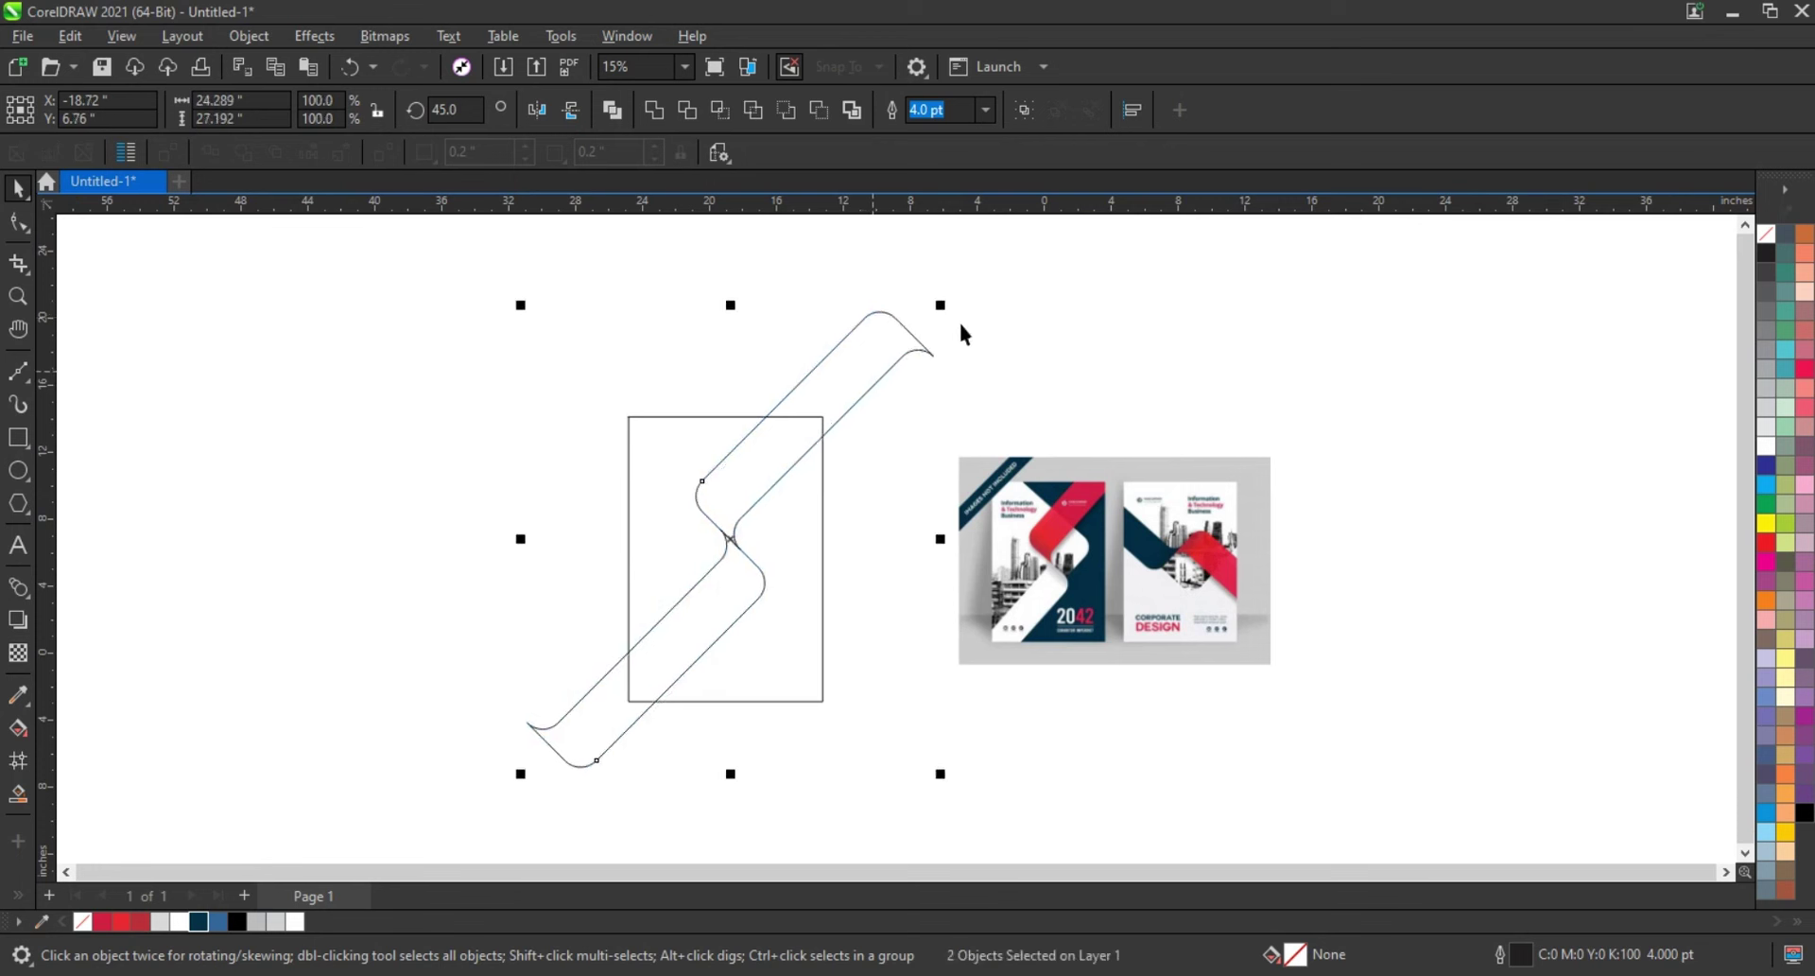
{"action": "left_click_drag", "start_coordinate": [936, 306], "coordinate": [942, 328]}
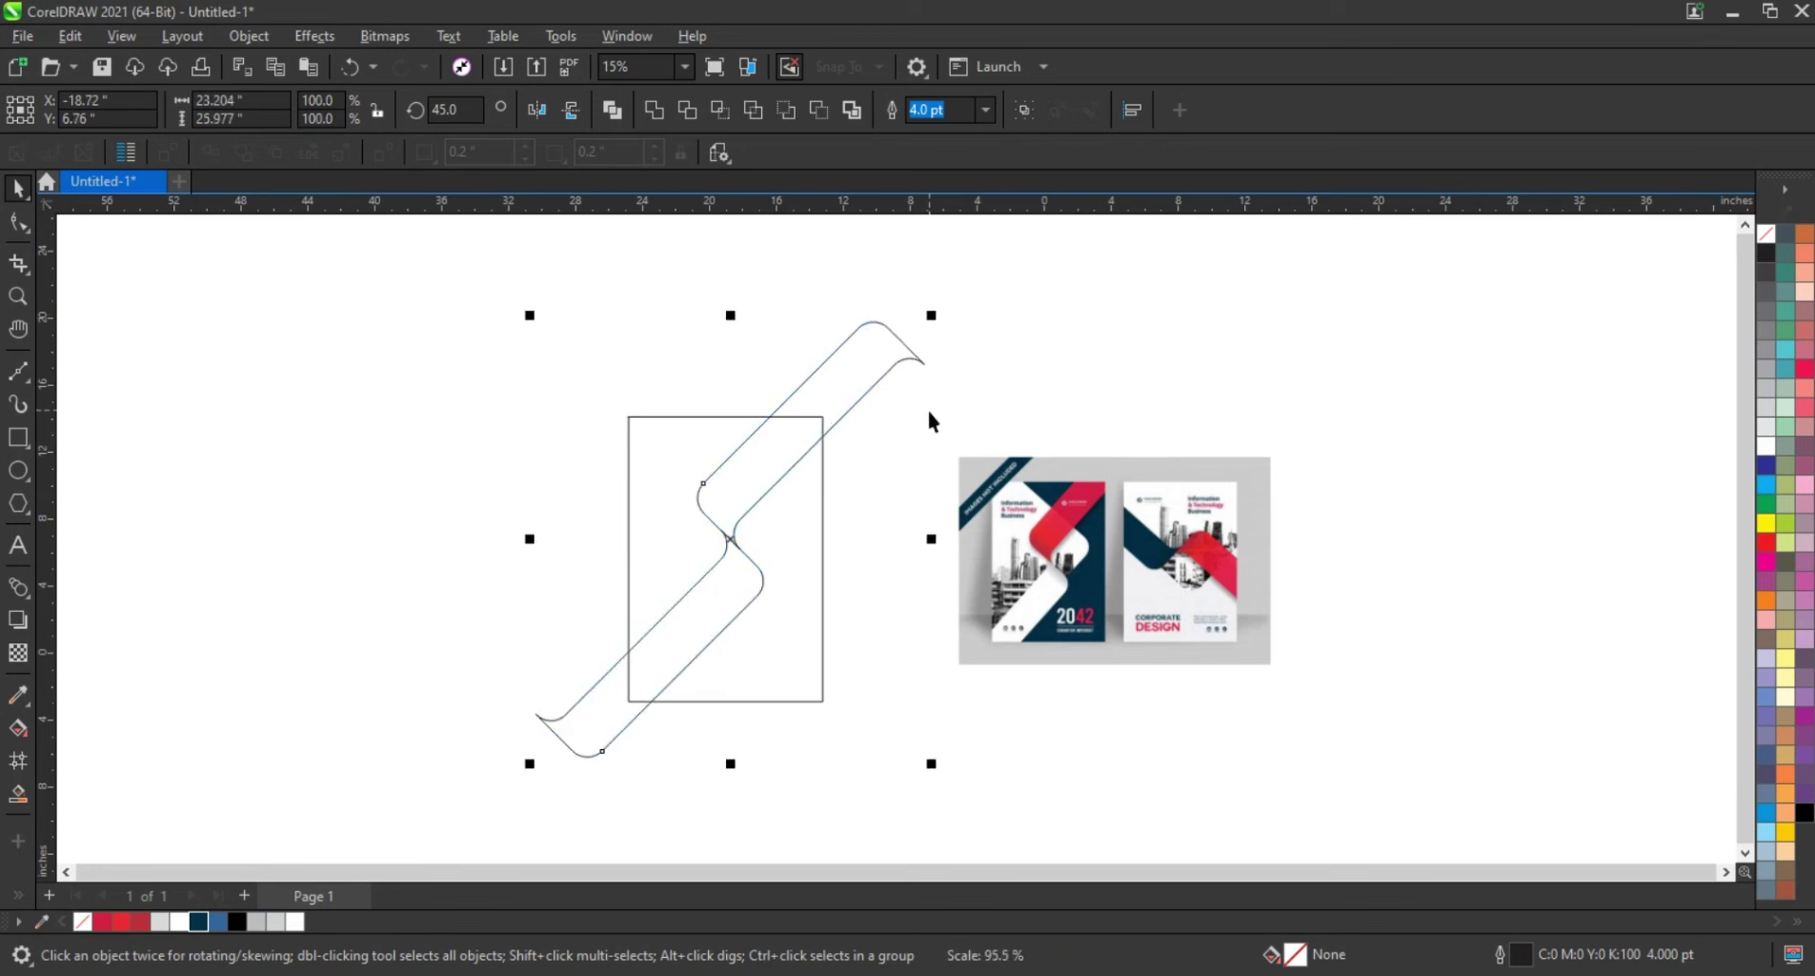
{"action": "left_click", "coordinate": [482, 407]}
Draw a square left of the page and round all its corners.
{"action": "left_click", "coordinate": [14, 291]}
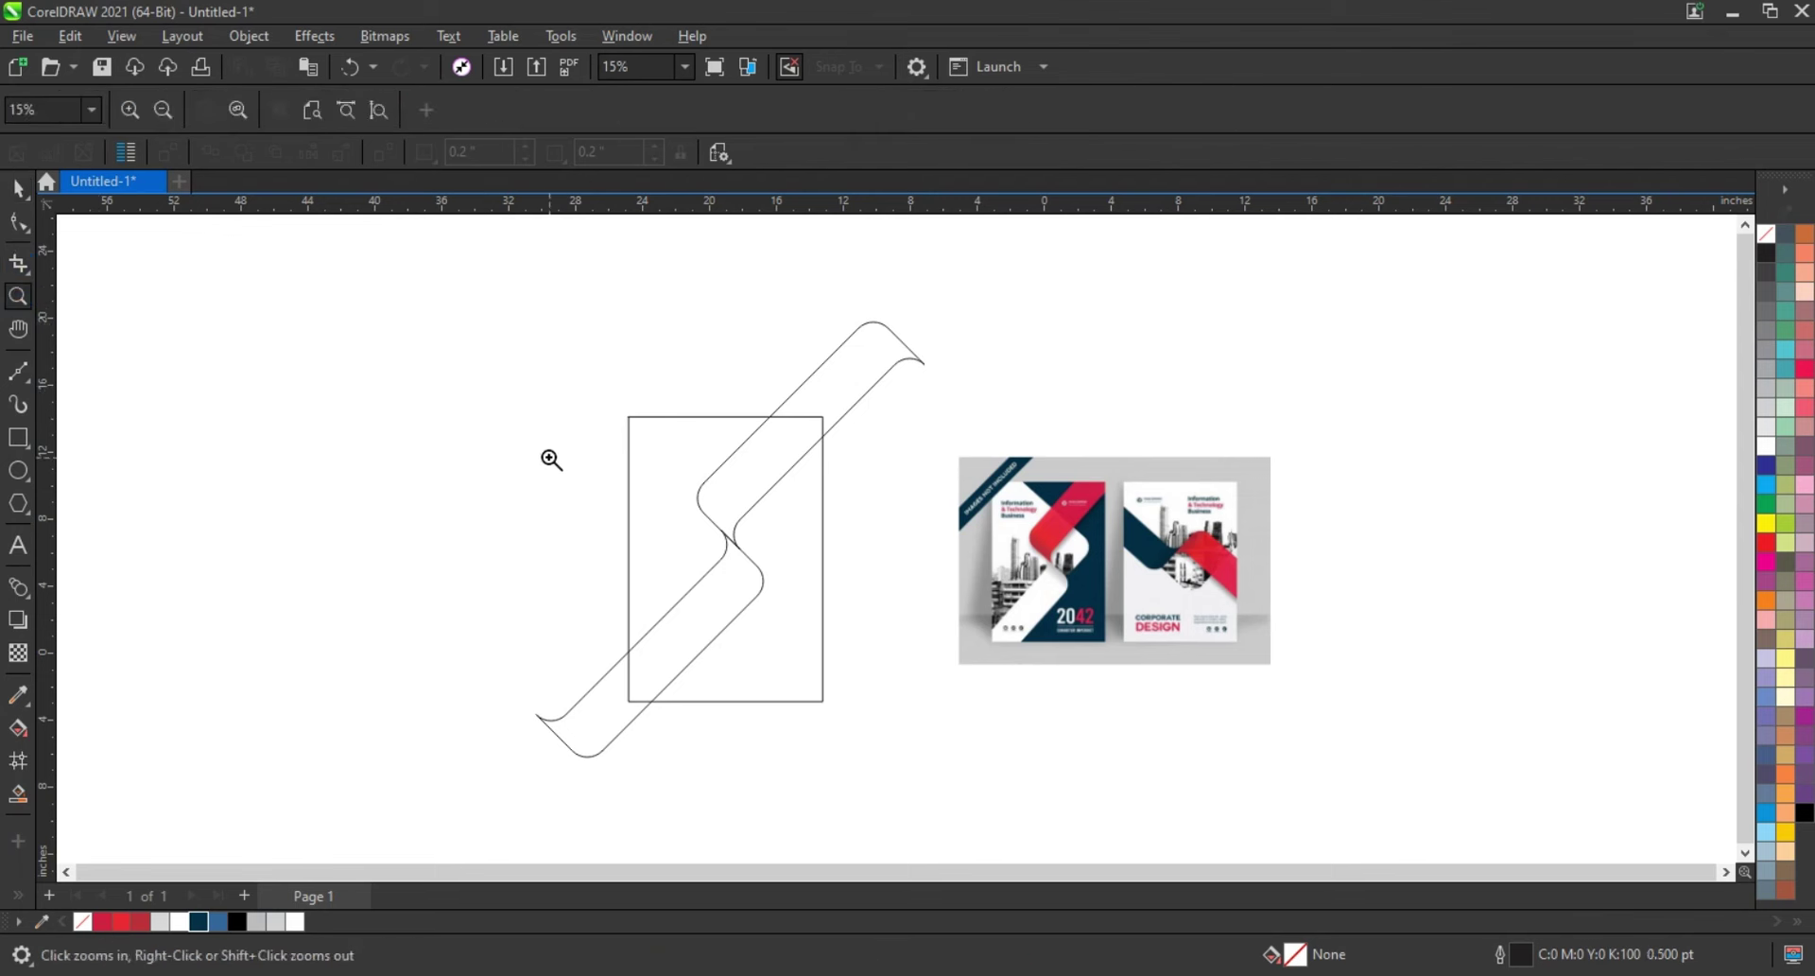
{"action": "left_click_drag", "start_coordinate": [519, 385], "coordinate": [1227, 743]}
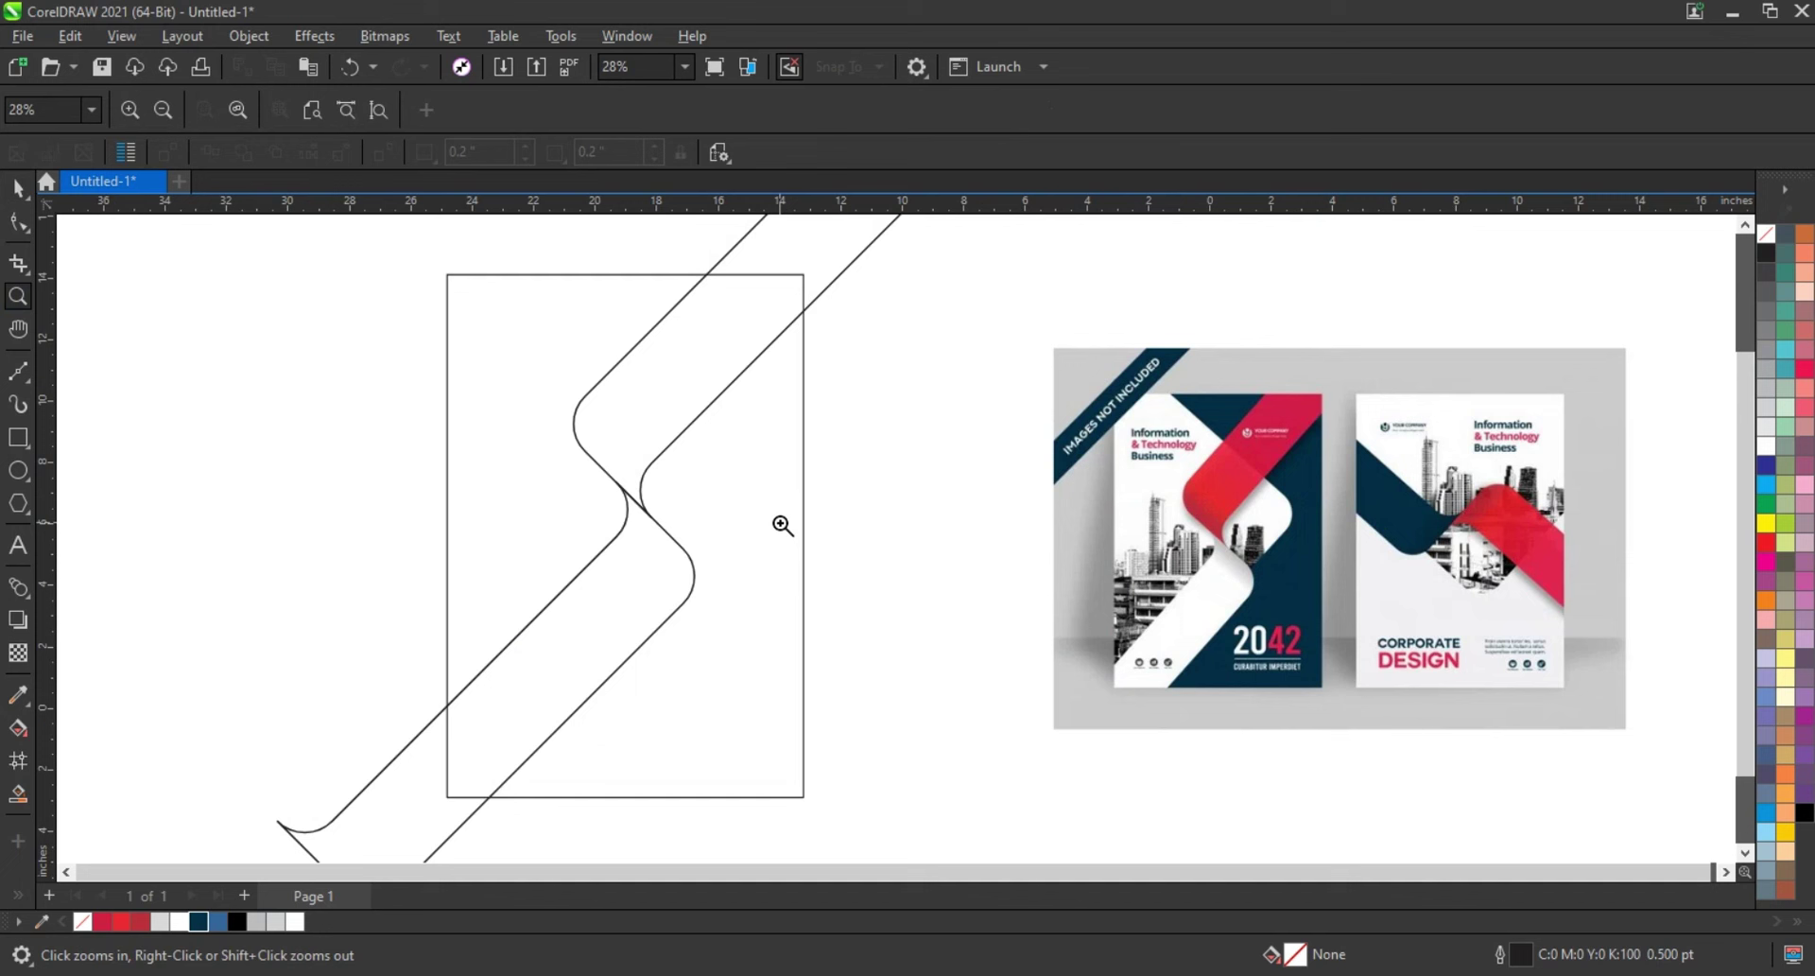
{"action": "left_click", "coordinate": [18, 437]}
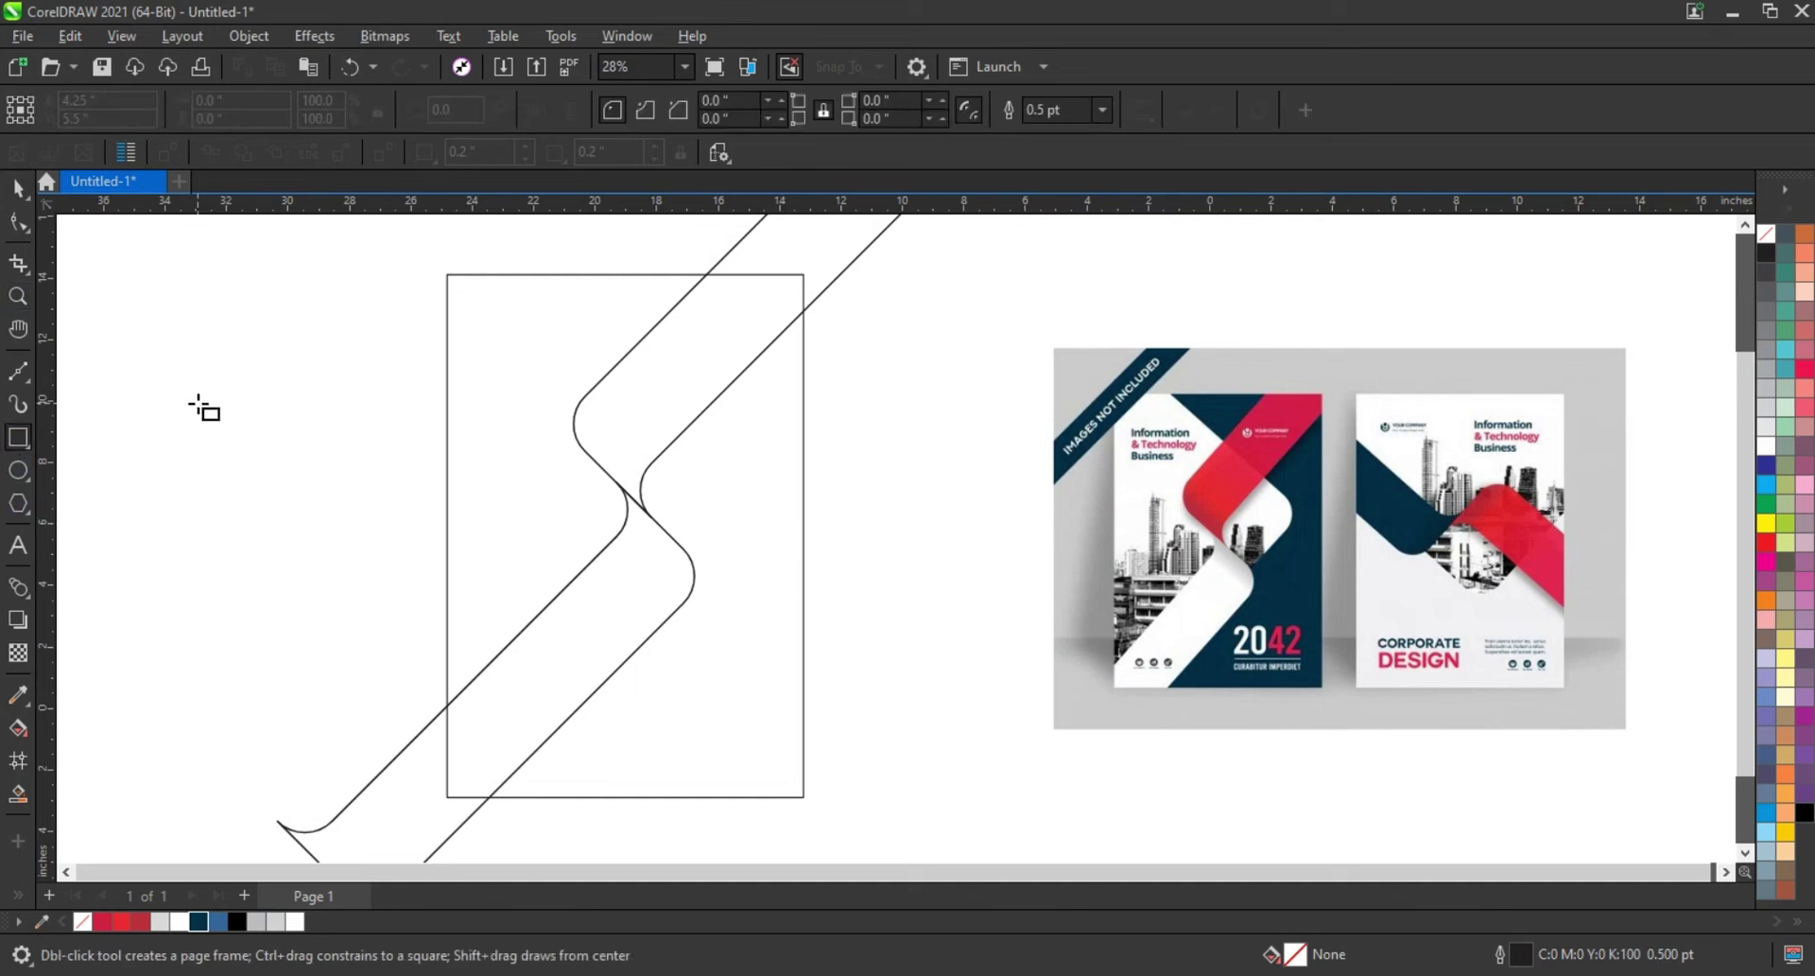
{"action": "left_click_drag", "start_coordinate": [197, 402], "coordinate": [440, 646]}
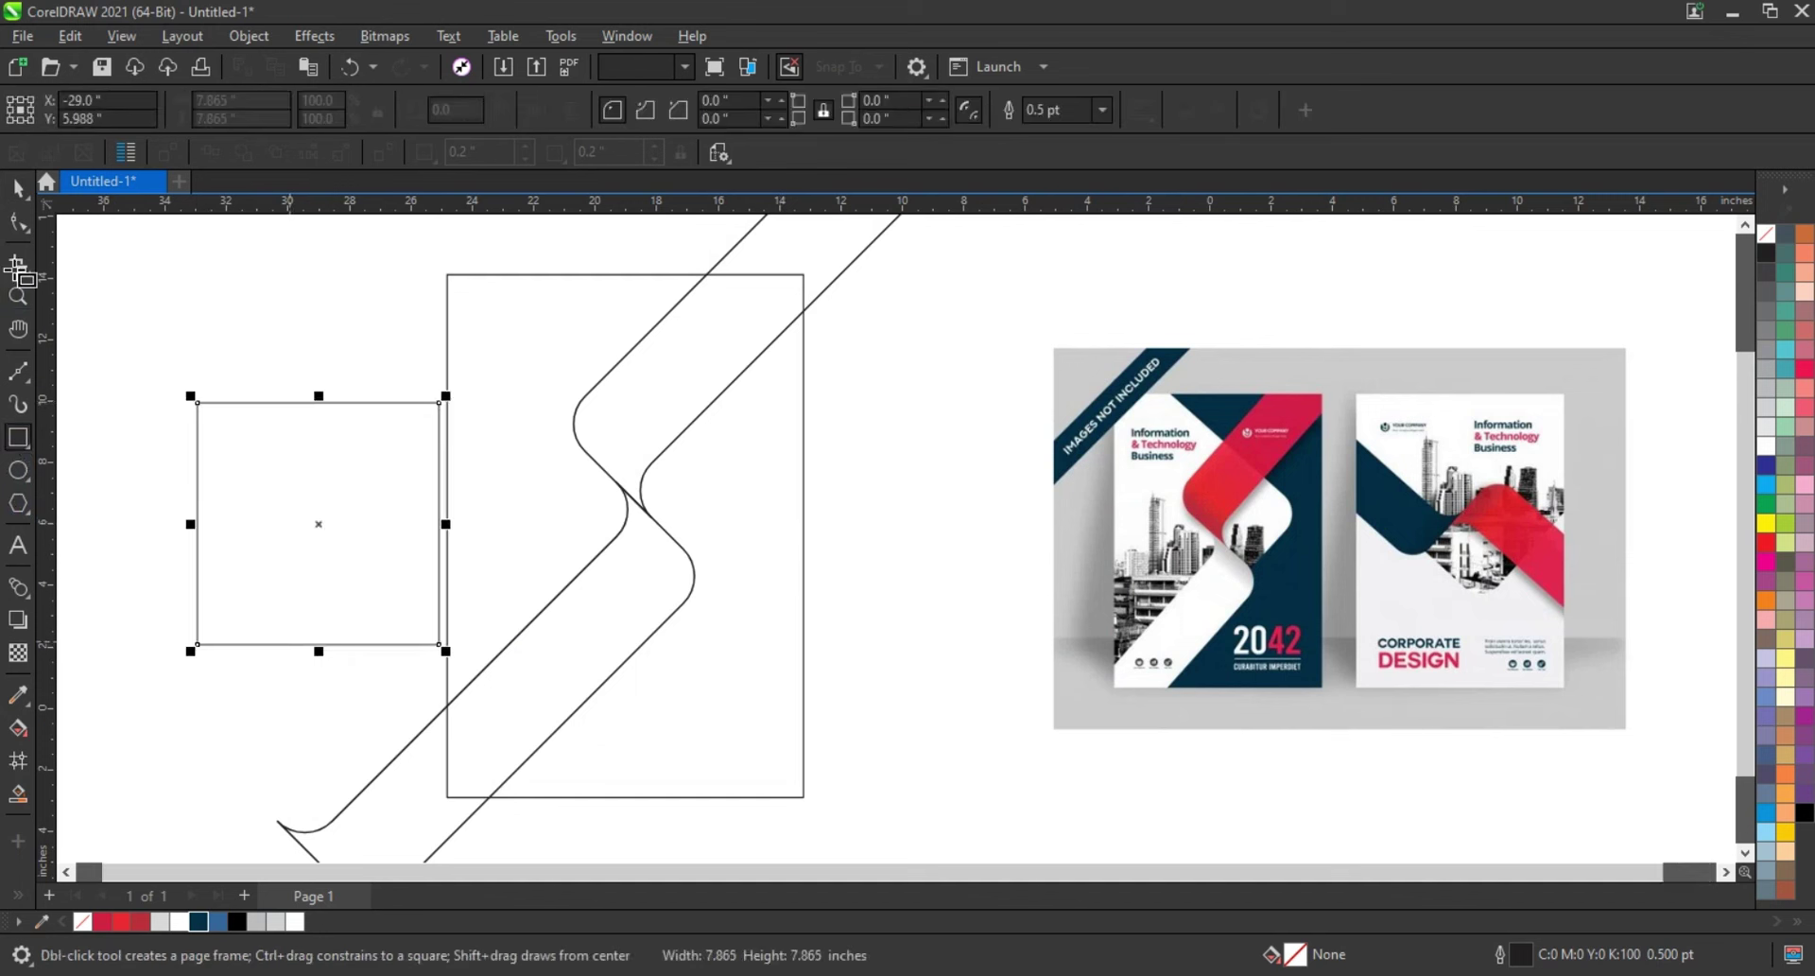
{"action": "key", "text": "F10"}
{"action": "left_click_drag", "start_coordinate": [198, 406], "coordinate": [185, 422]}
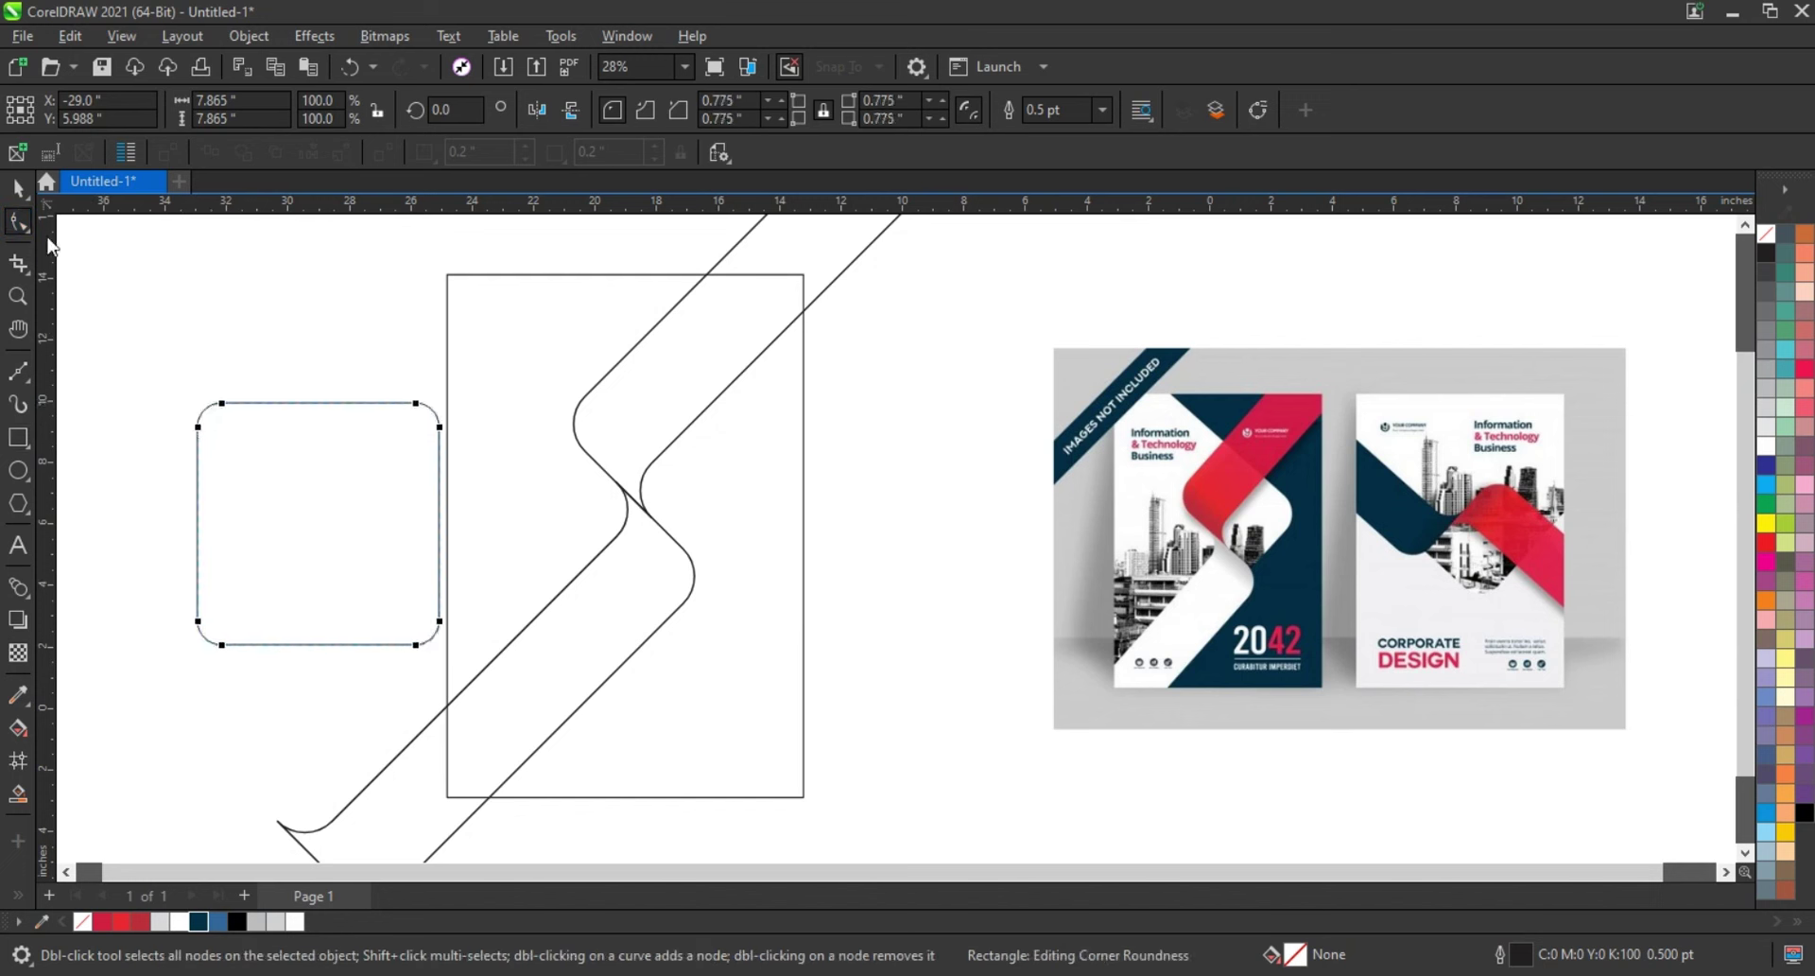
Rotate the rounded square to 315°, enlarge it to about 17.0 in, and position it over the page.
{"action": "key", "text": "space"}
{"action": "left_click_drag", "start_coordinate": [450, 394], "coordinate": [440, 530]}
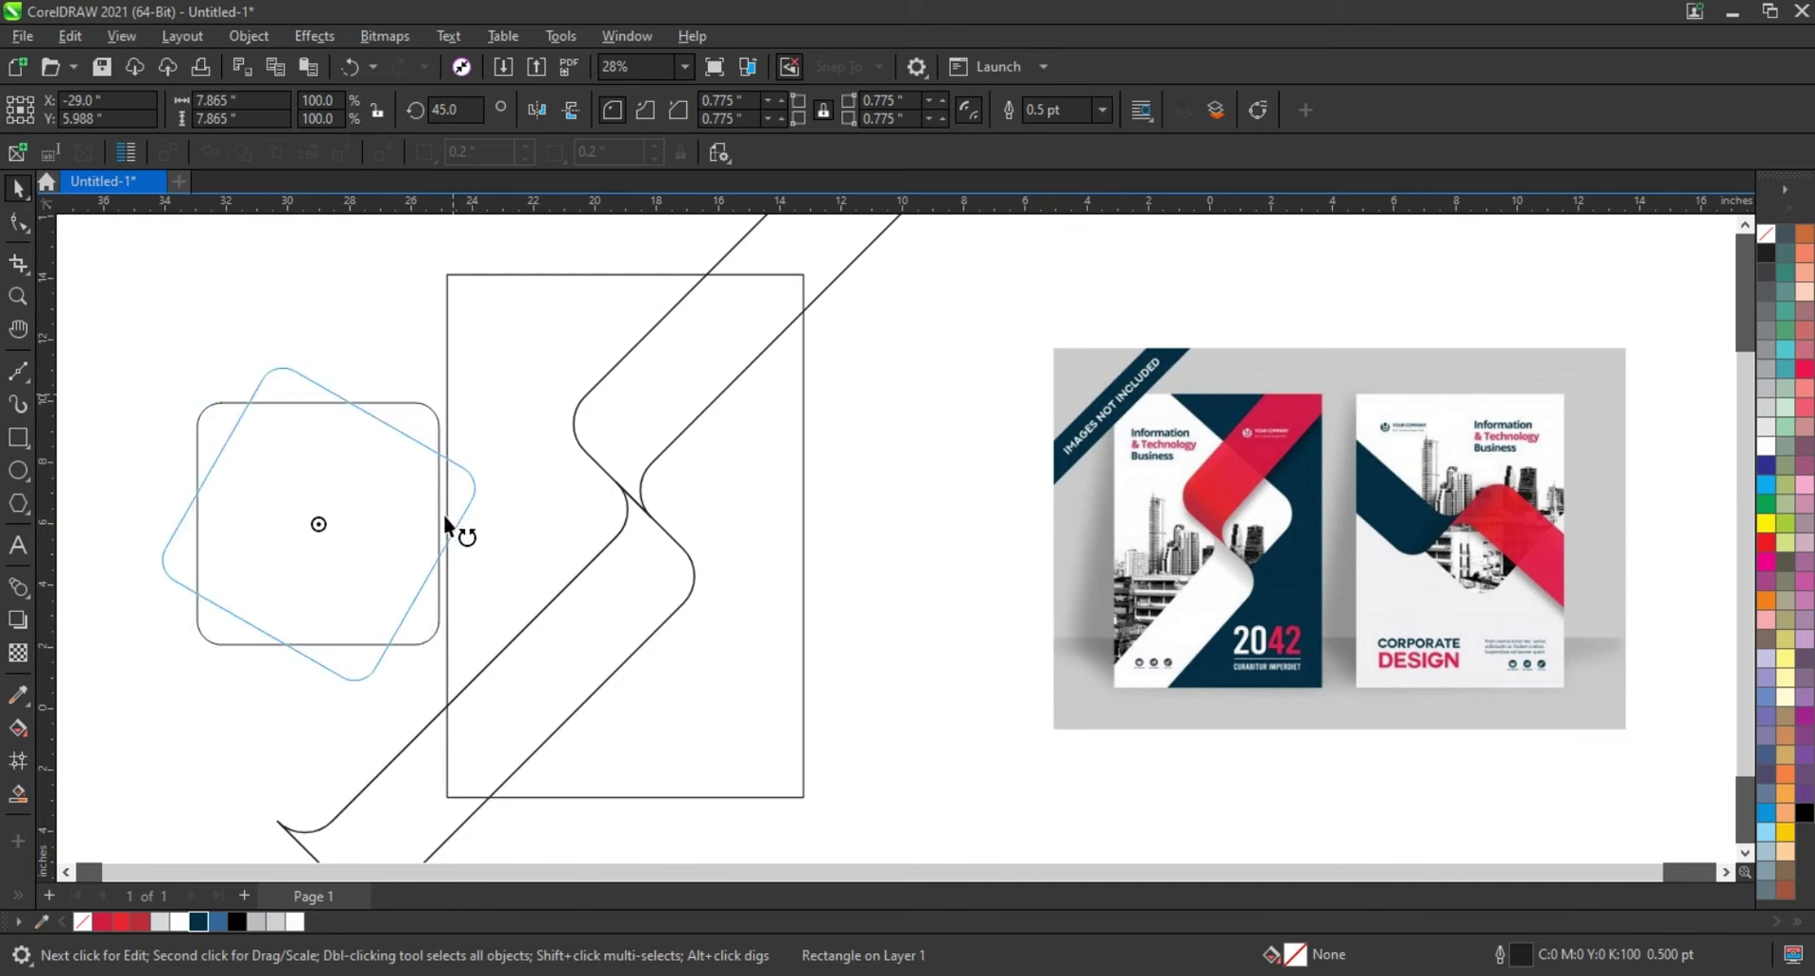
{"action": "left_click", "coordinate": [480, 430]}
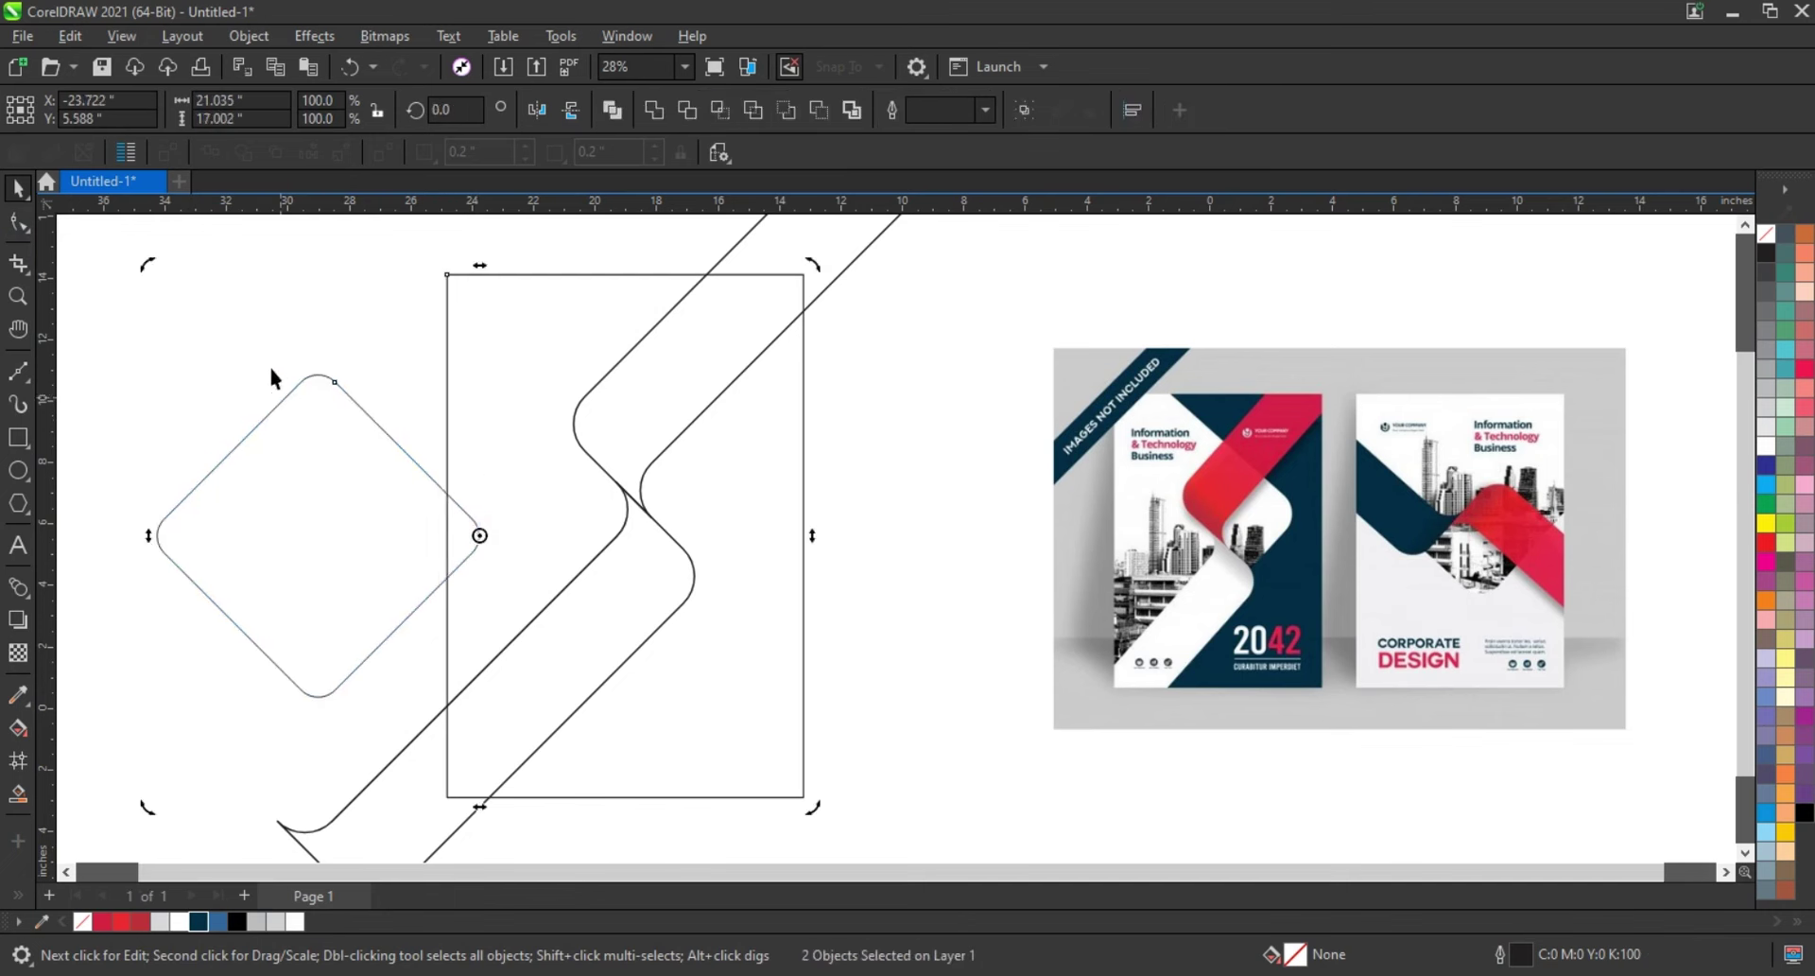
{"action": "left_click", "coordinate": [357, 470]}
{"action": "left_click", "coordinate": [402, 437]}
{"action": "left_click_drag", "start_coordinate": [485, 370], "coordinate": [615, 244]}
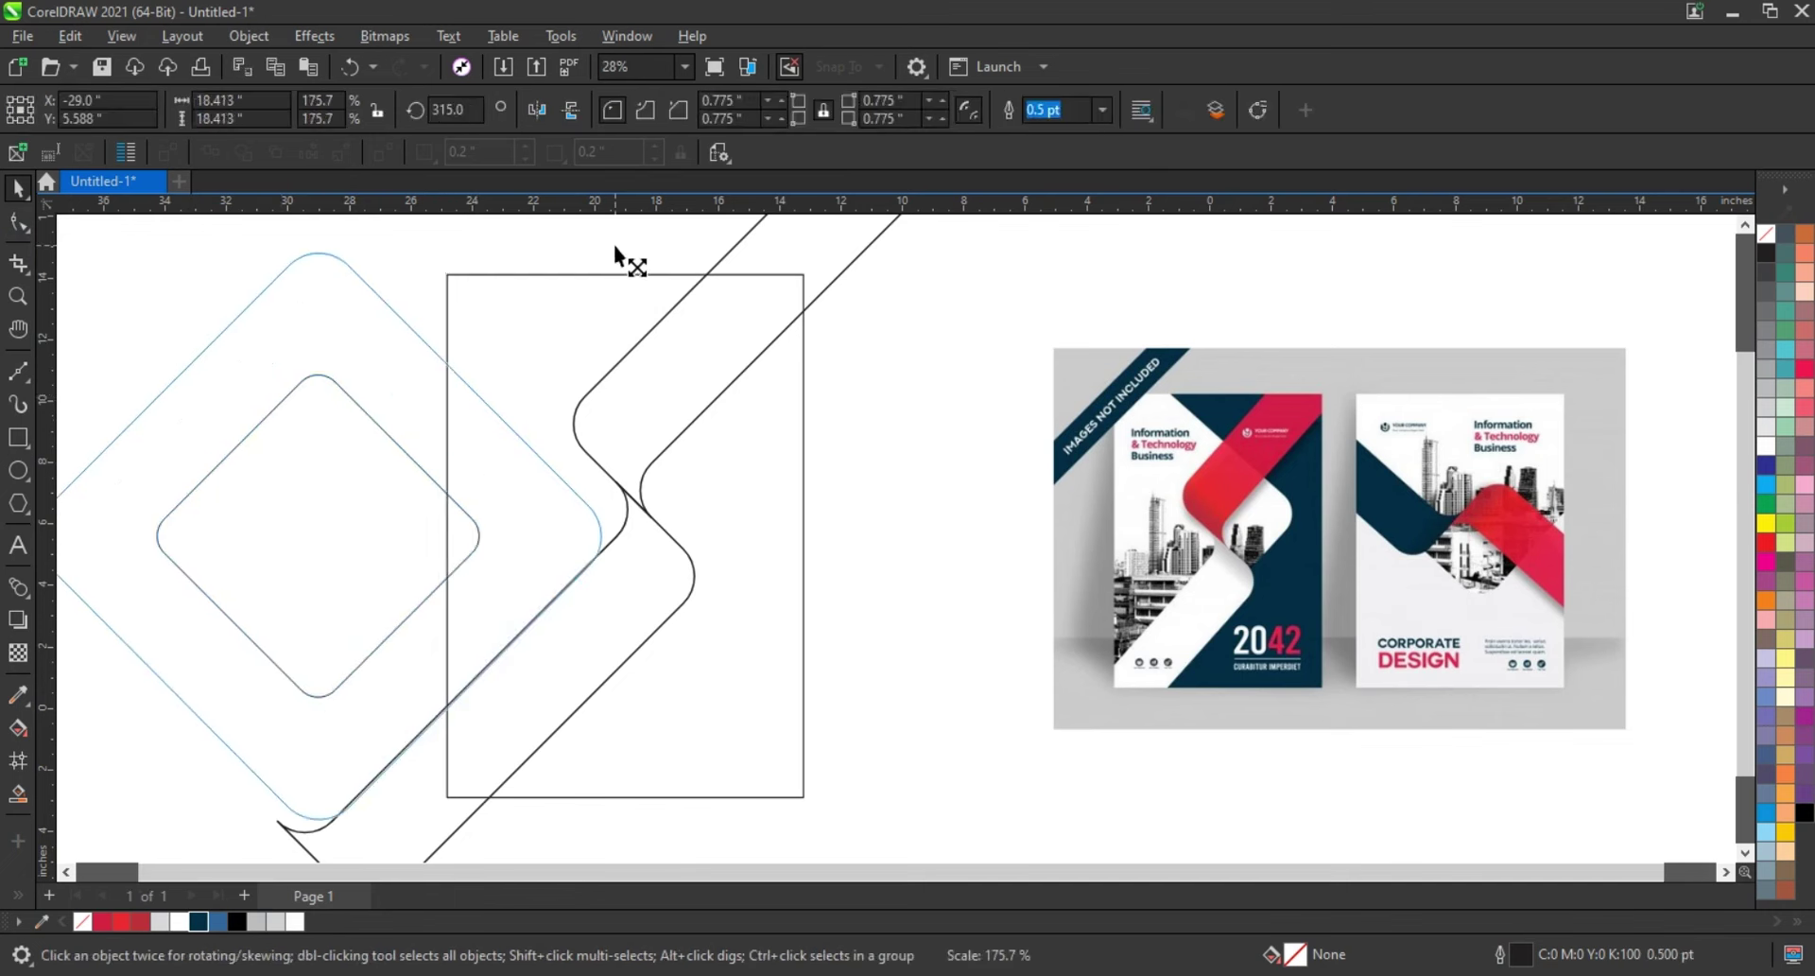
{"action": "left_click_drag", "start_coordinate": [359, 451], "coordinate": [504, 451]}
{"action": "left_click_drag", "start_coordinate": [754, 775], "coordinate": [729, 759]}
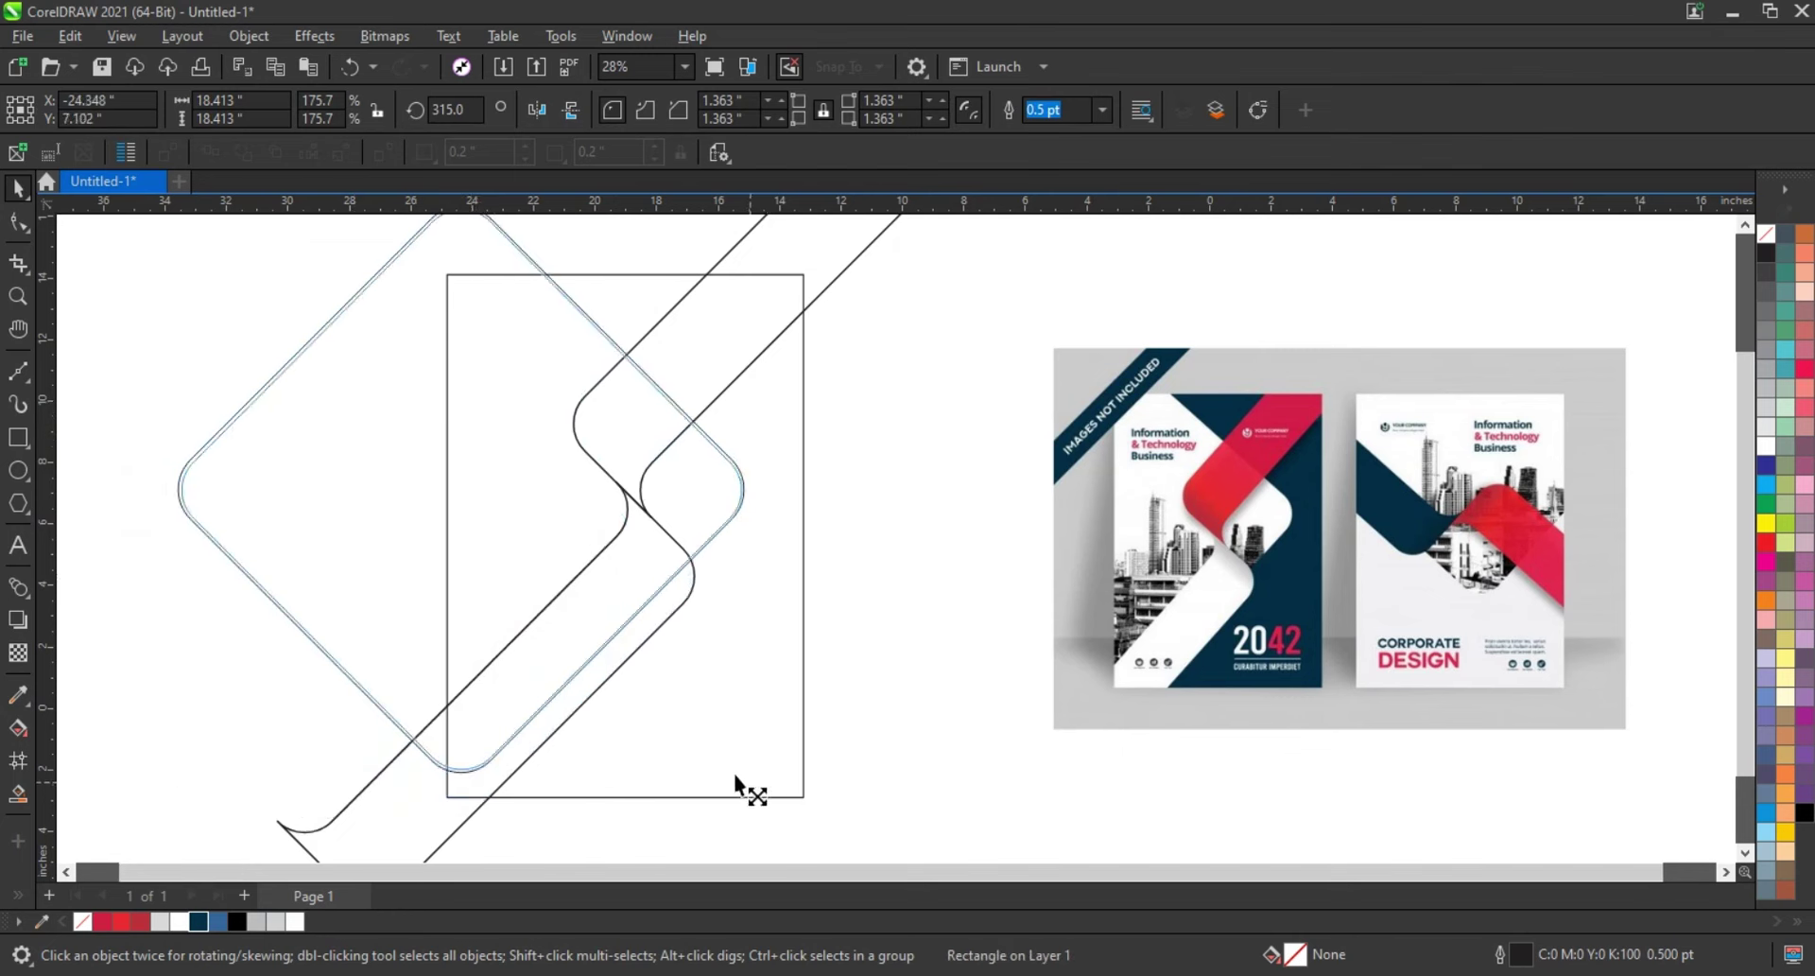
{"action": "left_click_drag", "start_coordinate": [377, 515], "coordinate": [385, 488]}
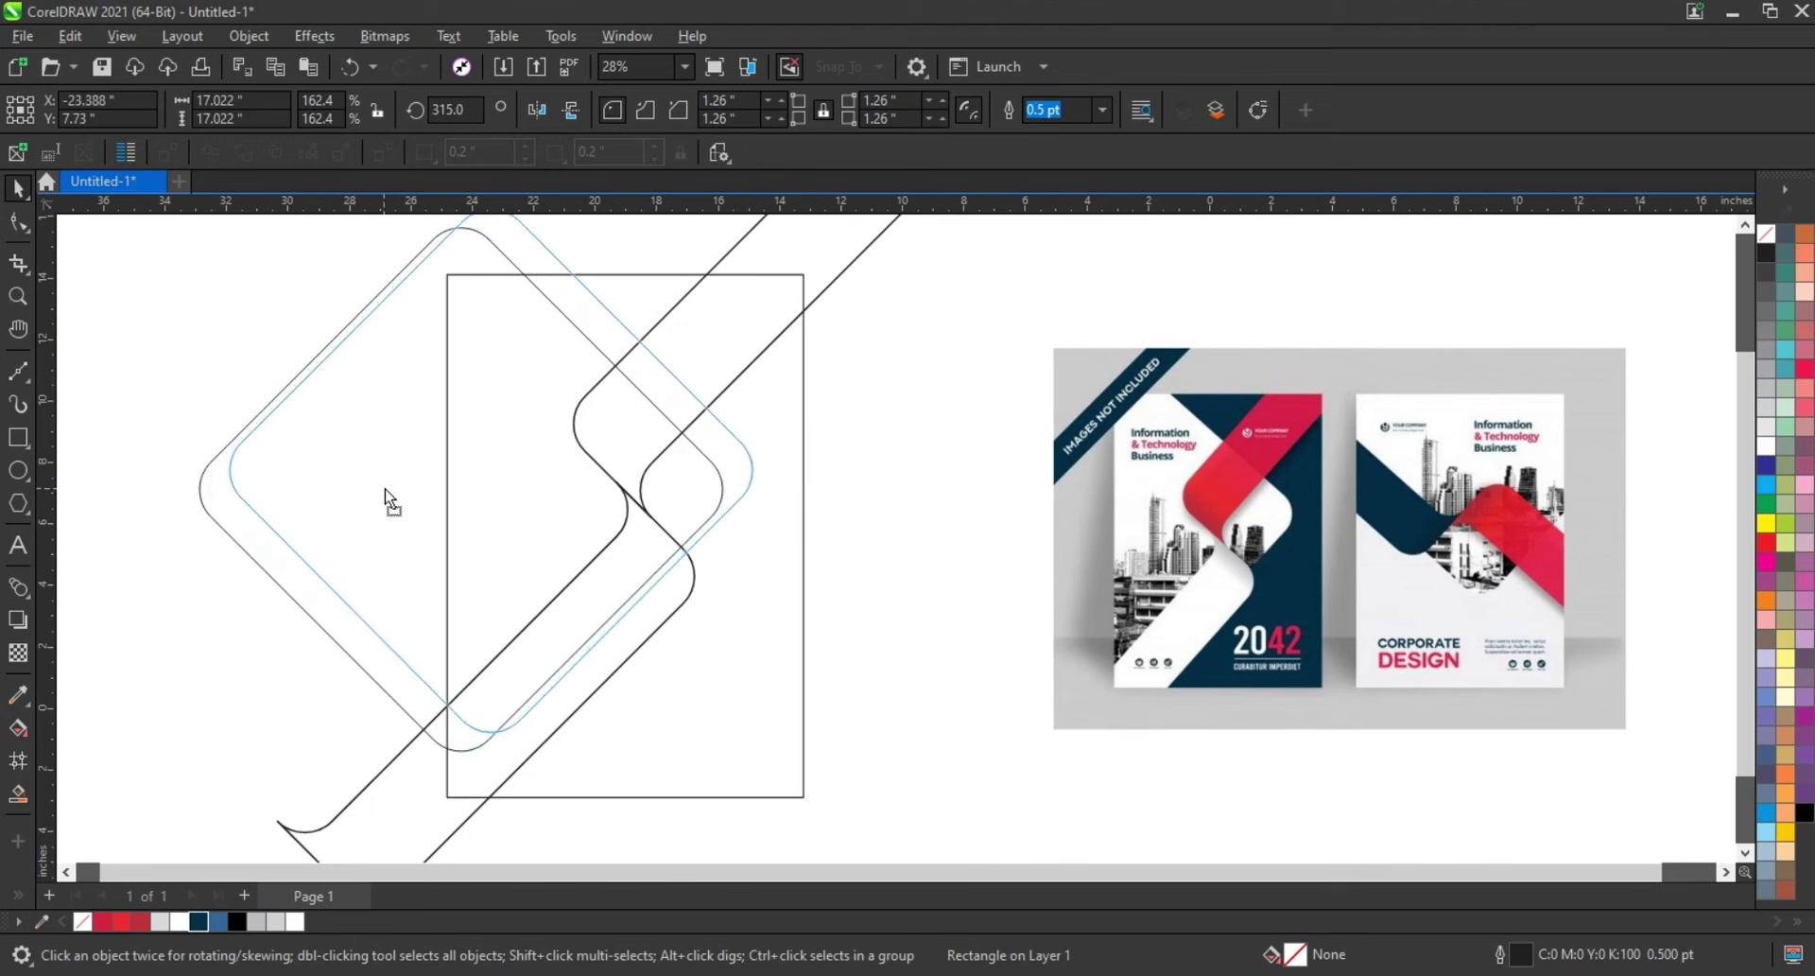
{"action": "left_click", "coordinate": [121, 571]}
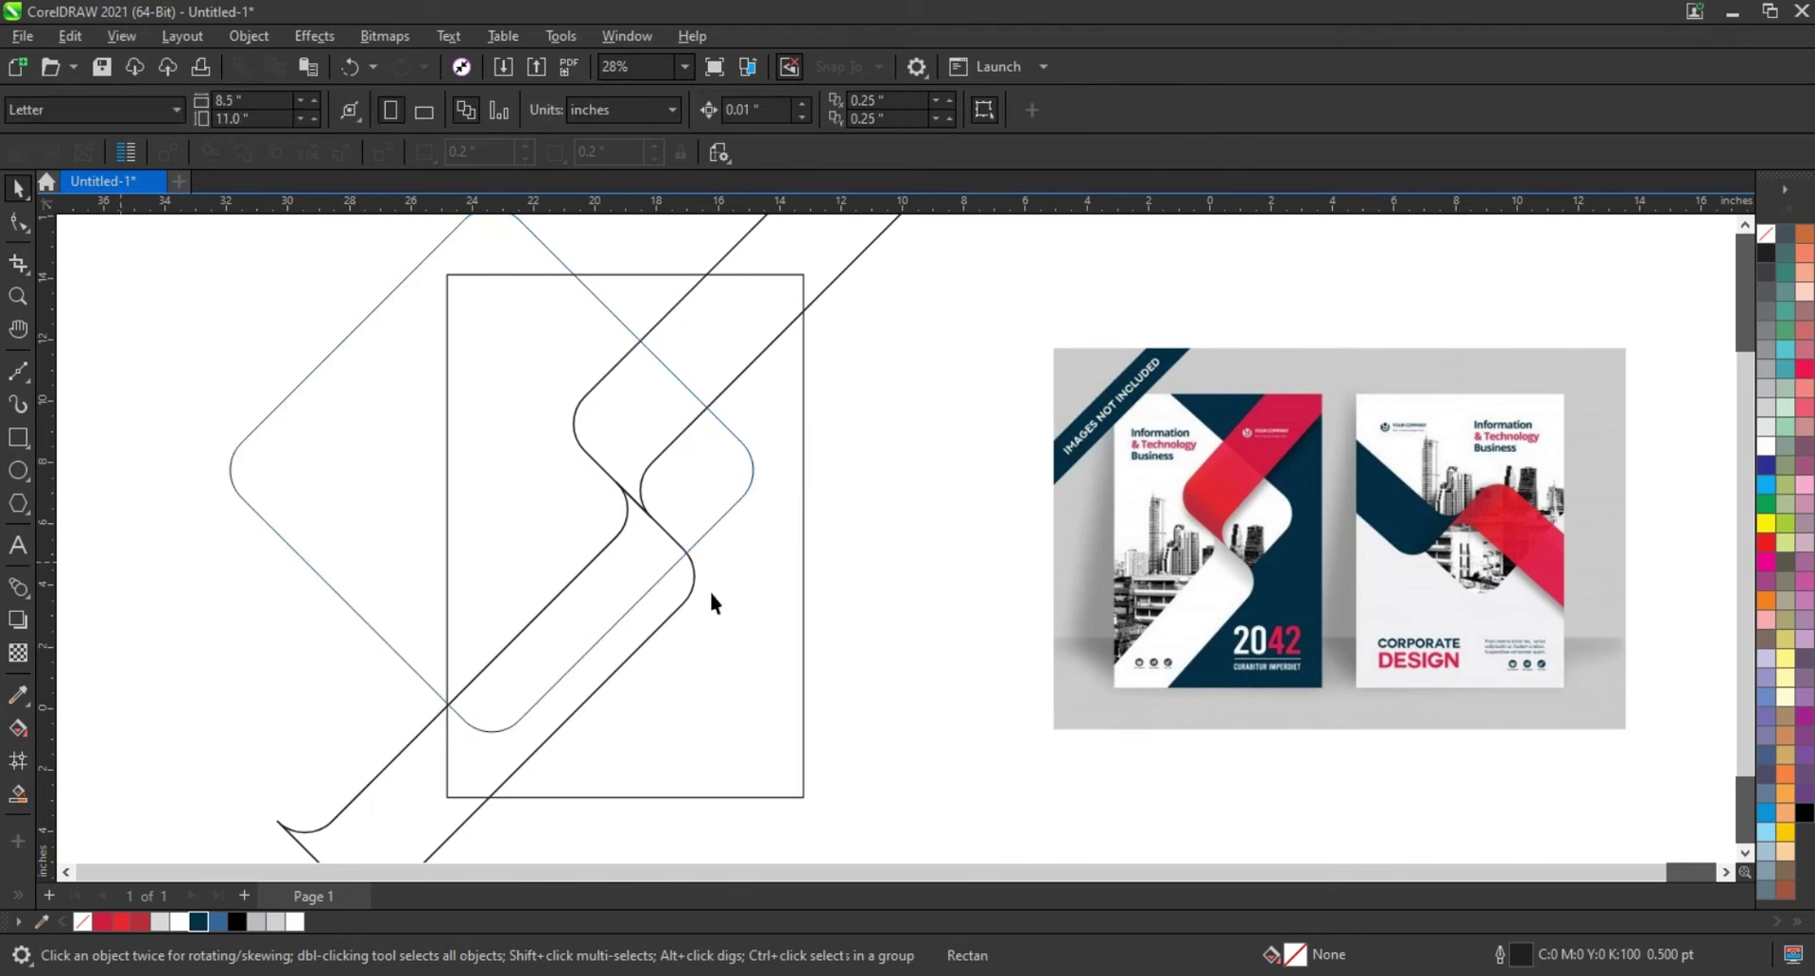
Smart Fill the upper ribbon regions blue and delete the stray diagonal lines above the page.
{"action": "left_click", "coordinate": [18, 792]}
{"action": "left_click", "coordinate": [649, 404]}
{"action": "left_click", "coordinate": [708, 344]}
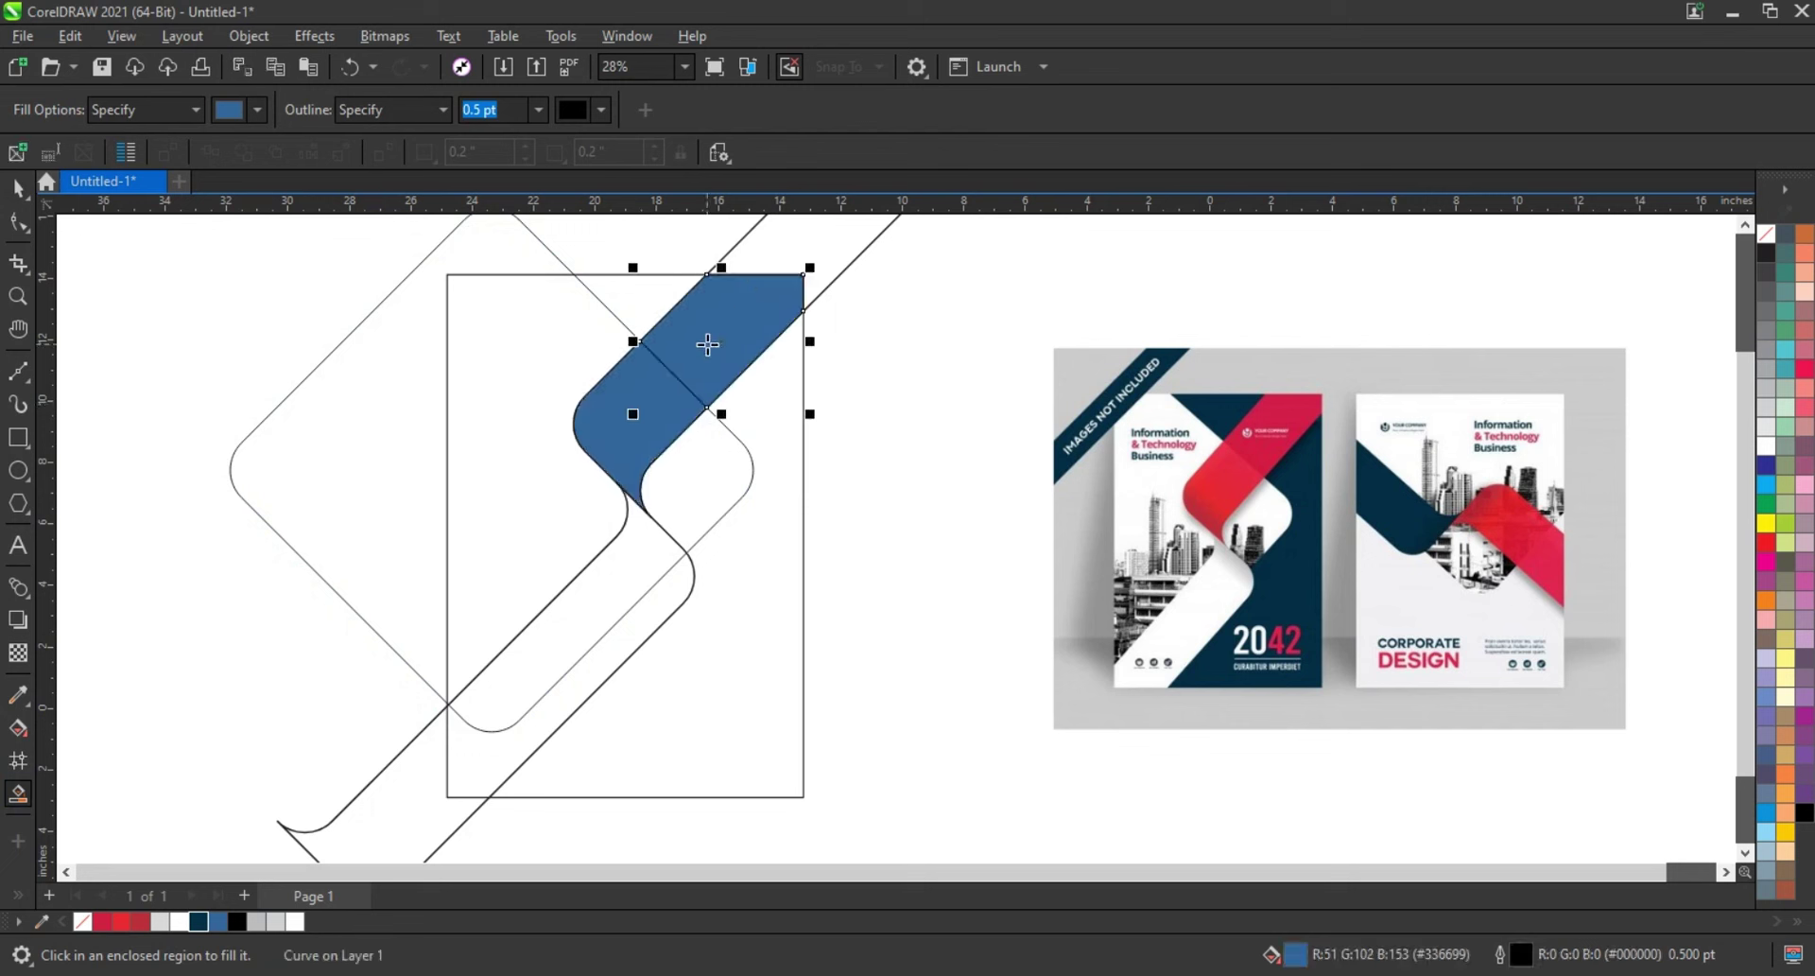
{"action": "left_click", "coordinate": [18, 188]}
{"action": "left_click", "coordinate": [887, 546]}
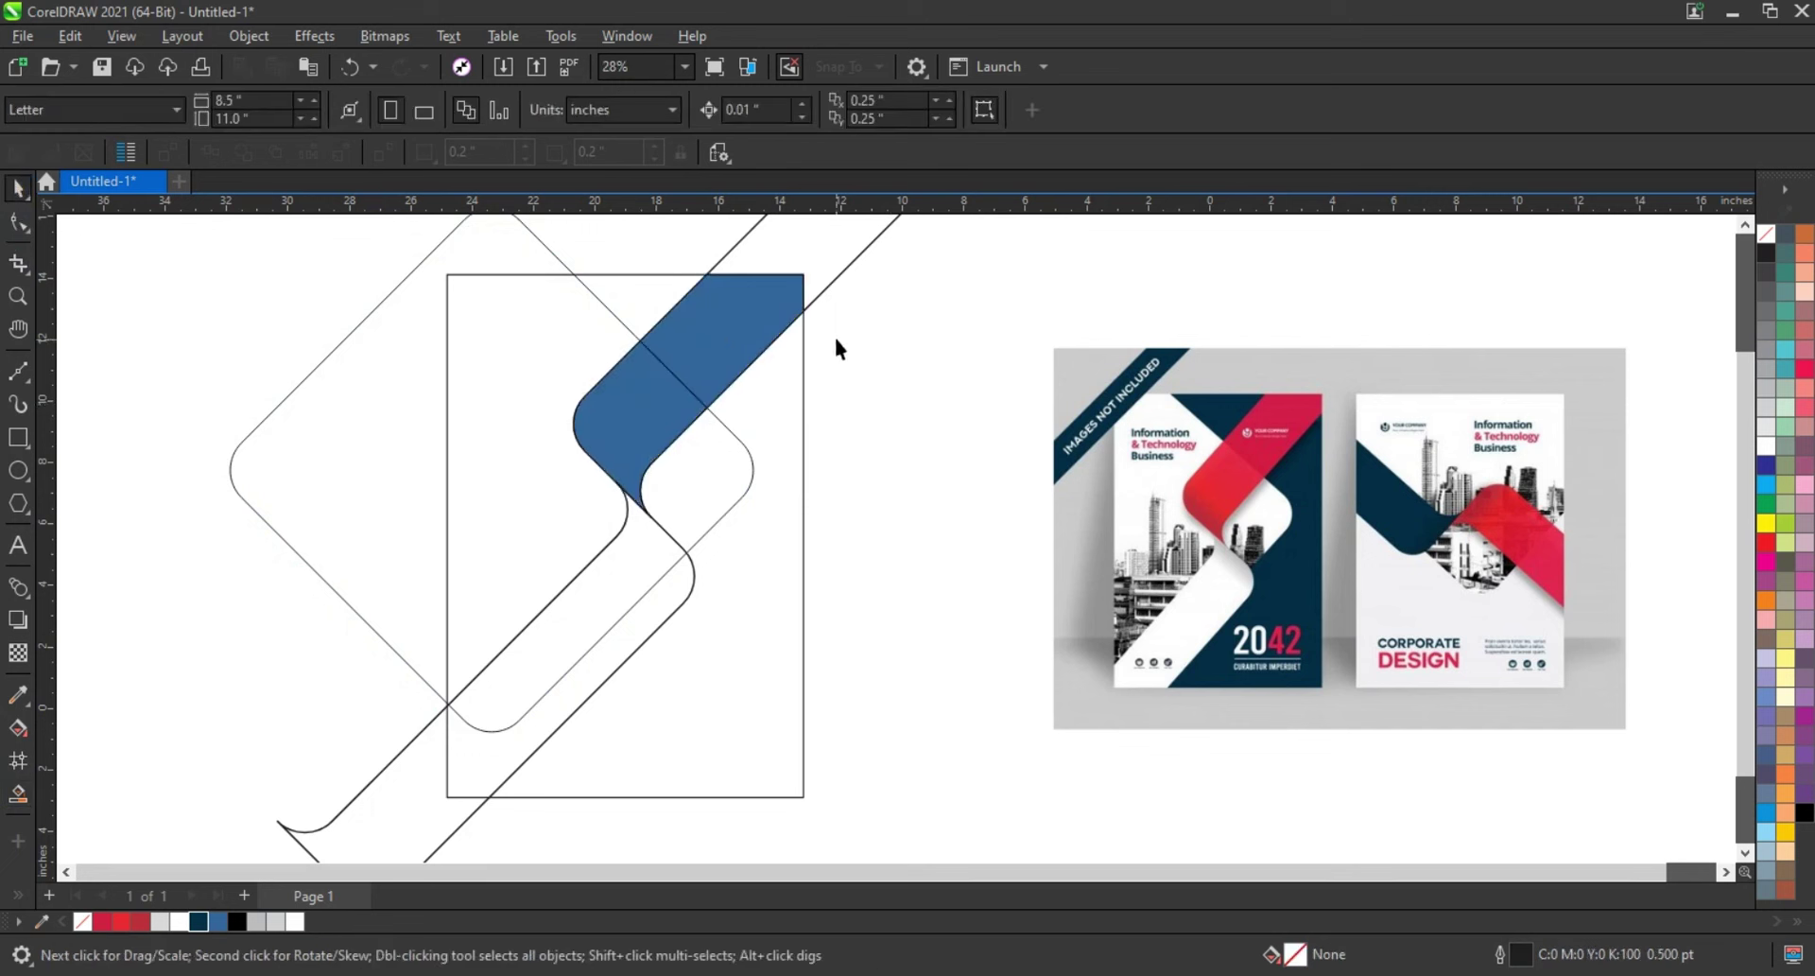
{"action": "left_click", "coordinate": [830, 275]}
{"action": "key", "text": "Delete"}
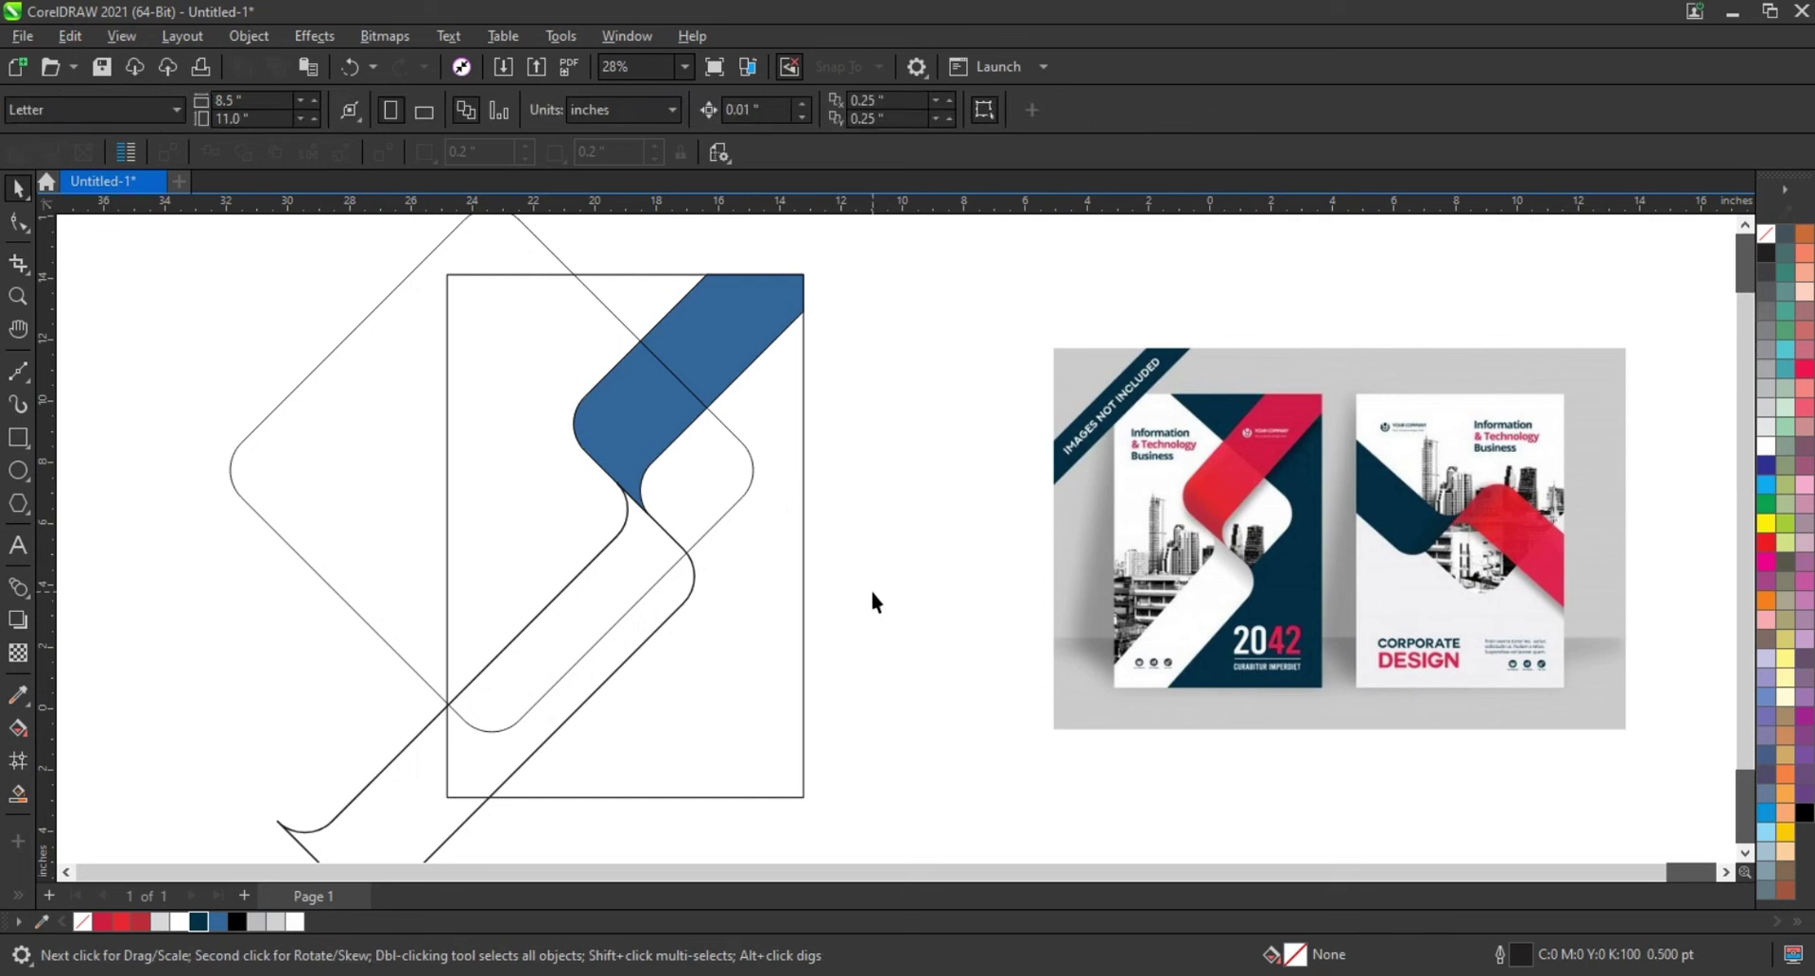
Fill the diamond 10% gray and send it back one step behind the ribbon.
{"action": "left_click", "coordinate": [425, 754]}
{"action": "left_click", "coordinate": [426, 567]}
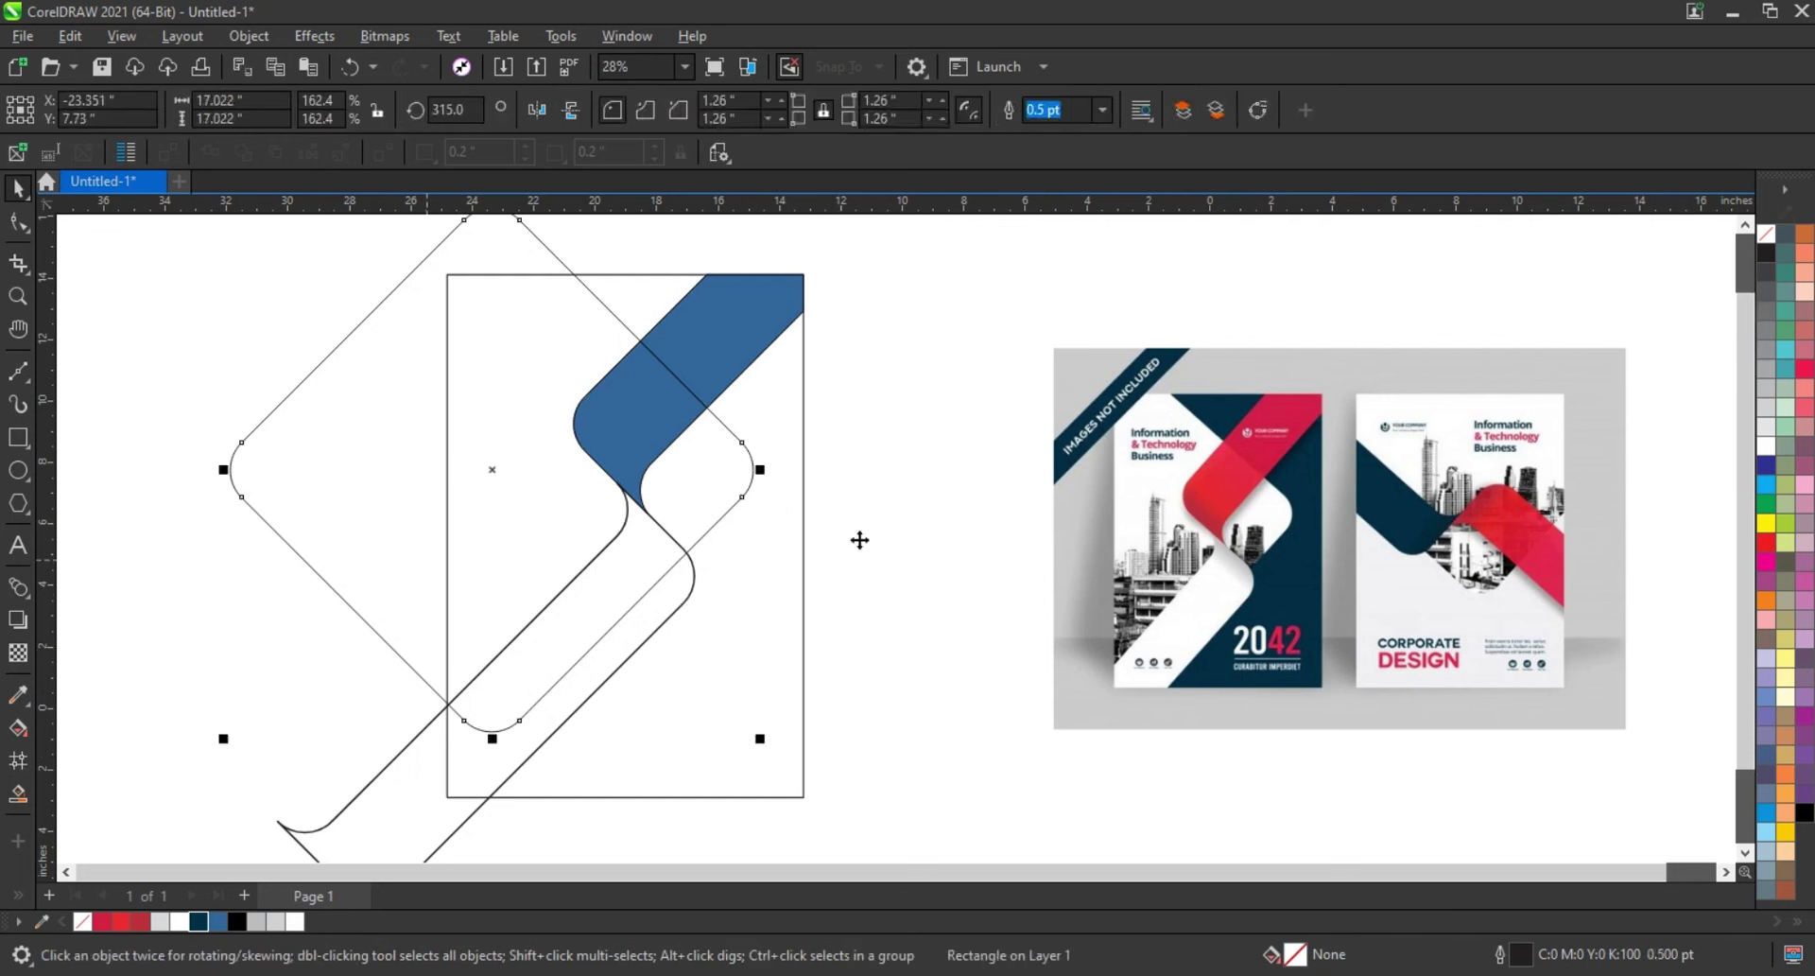
{"action": "left_click", "coordinate": [1766, 427]}
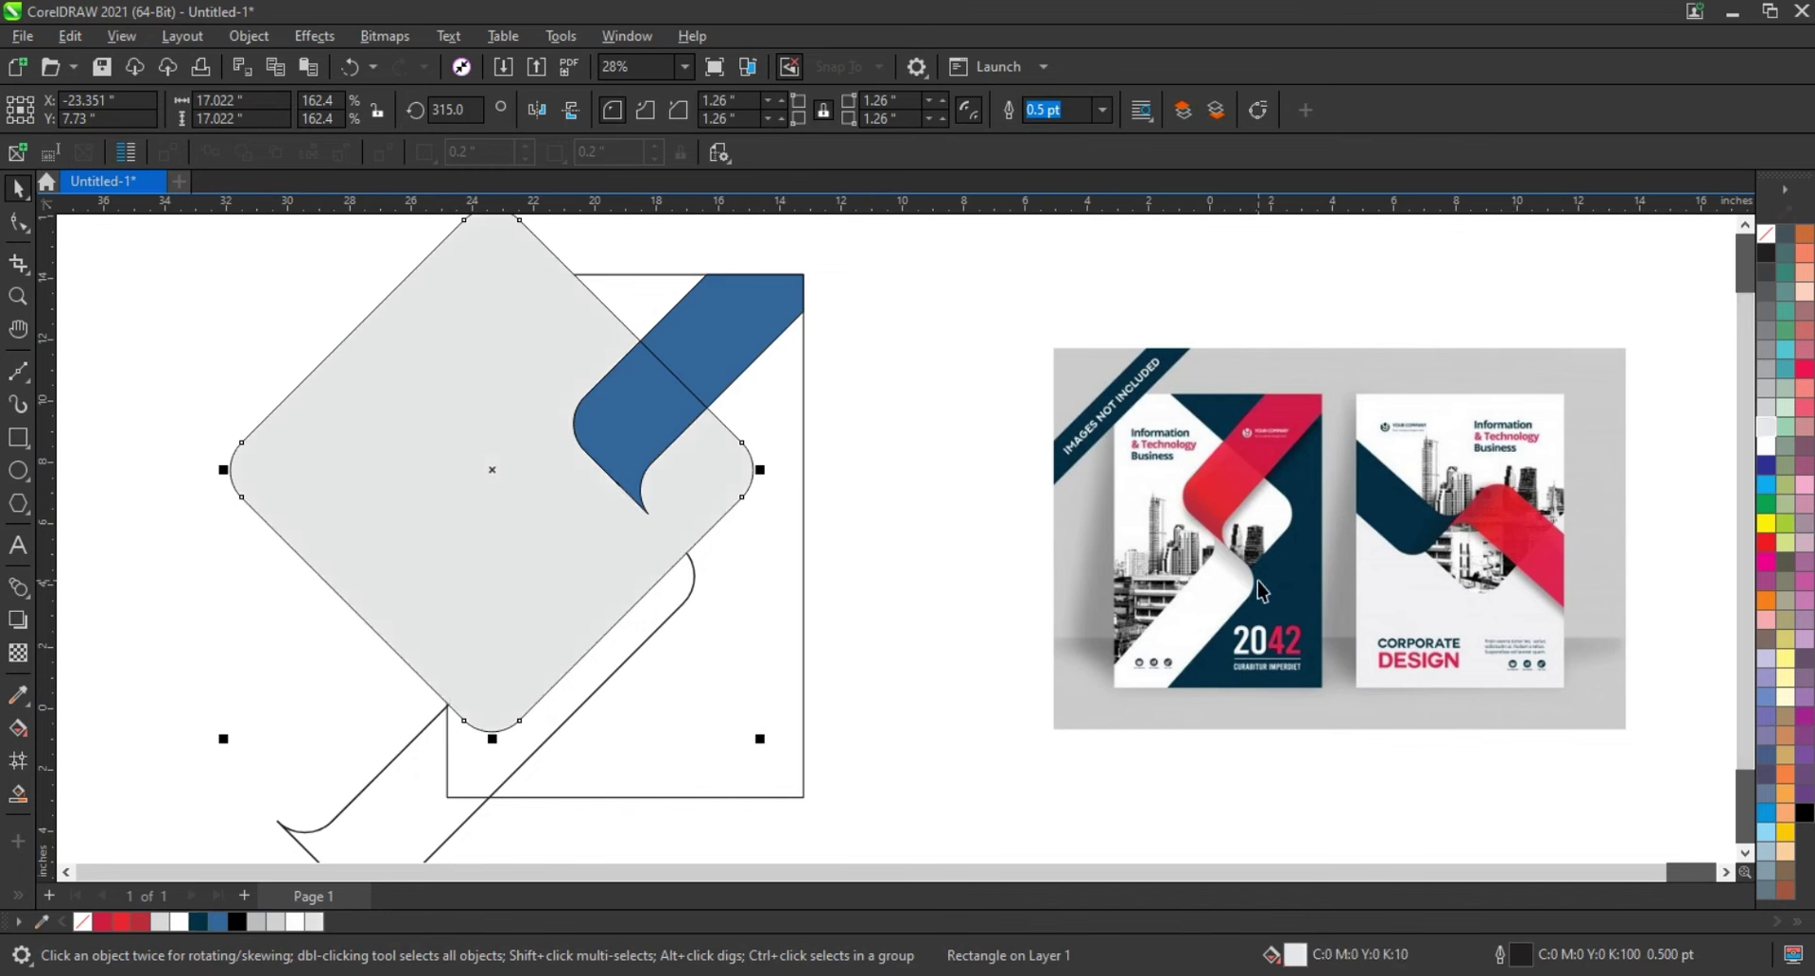
{"action": "key", "text": "ctrl+Page_Down"}
{"action": "left_click", "coordinate": [830, 600]}
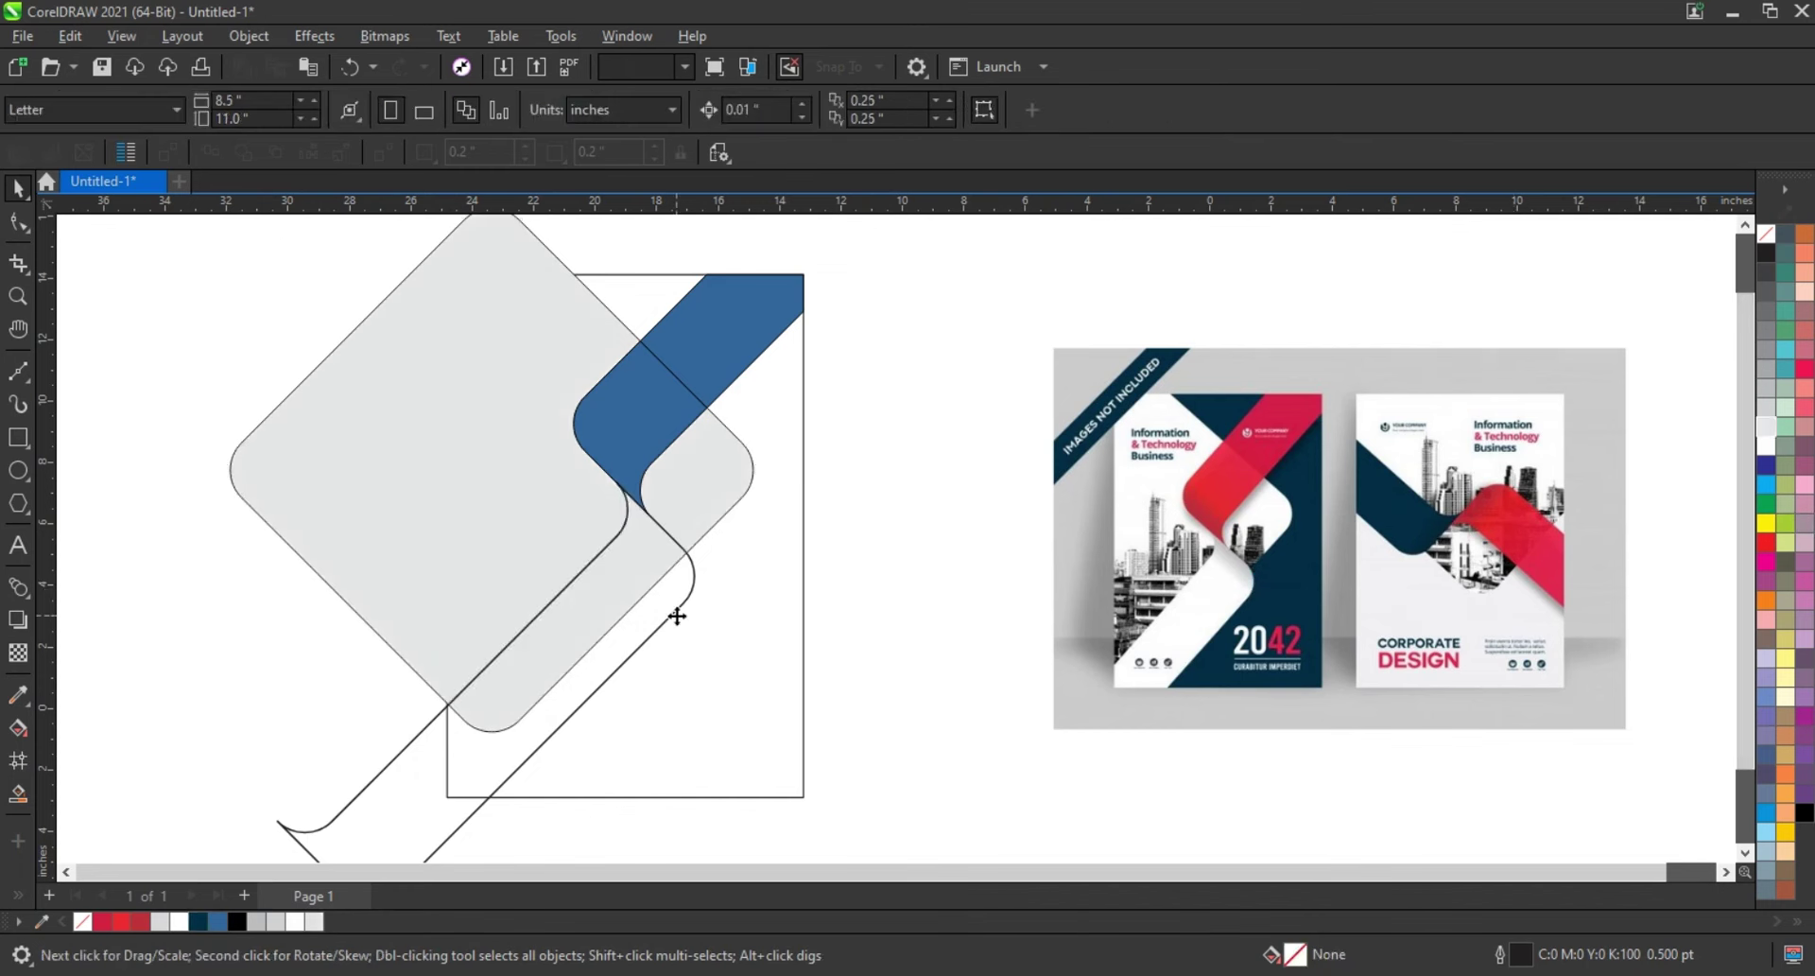
{"action": "left_click", "coordinate": [673, 616]}
Give the lower ribbon band a white-to-gray linear fountain fill shading toward its fold.
{"action": "left_click", "coordinate": [703, 588]}
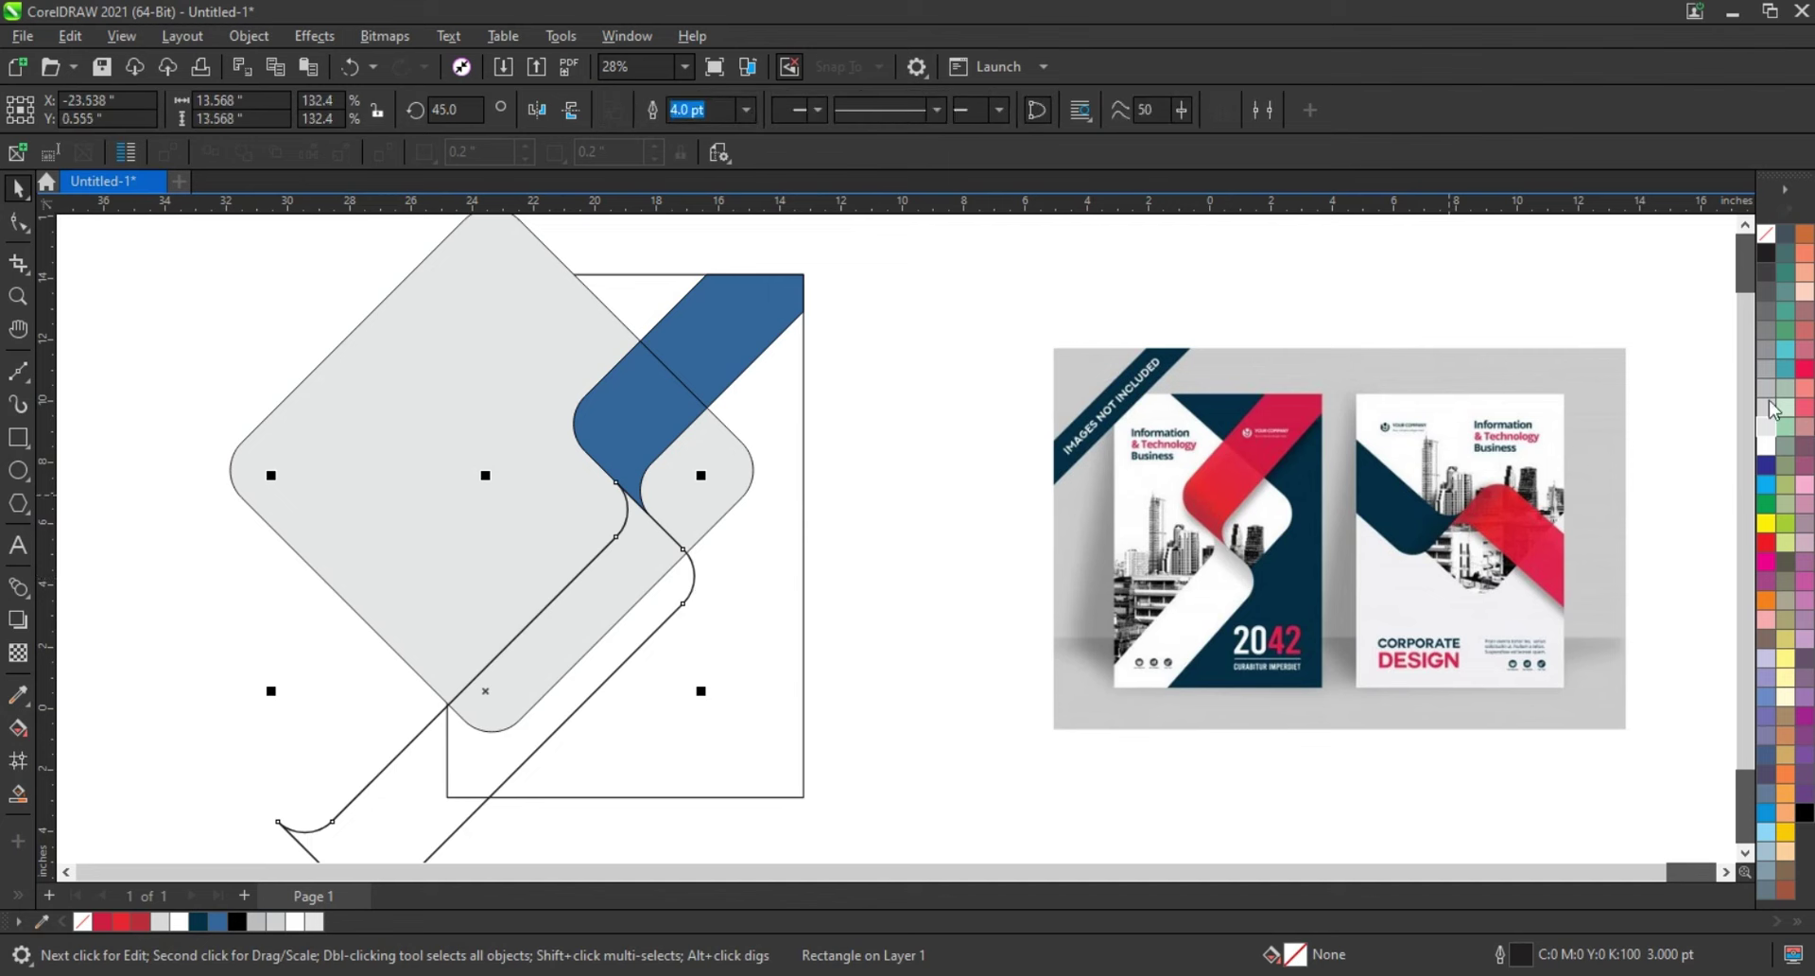
{"action": "left_click", "coordinate": [1765, 311]}
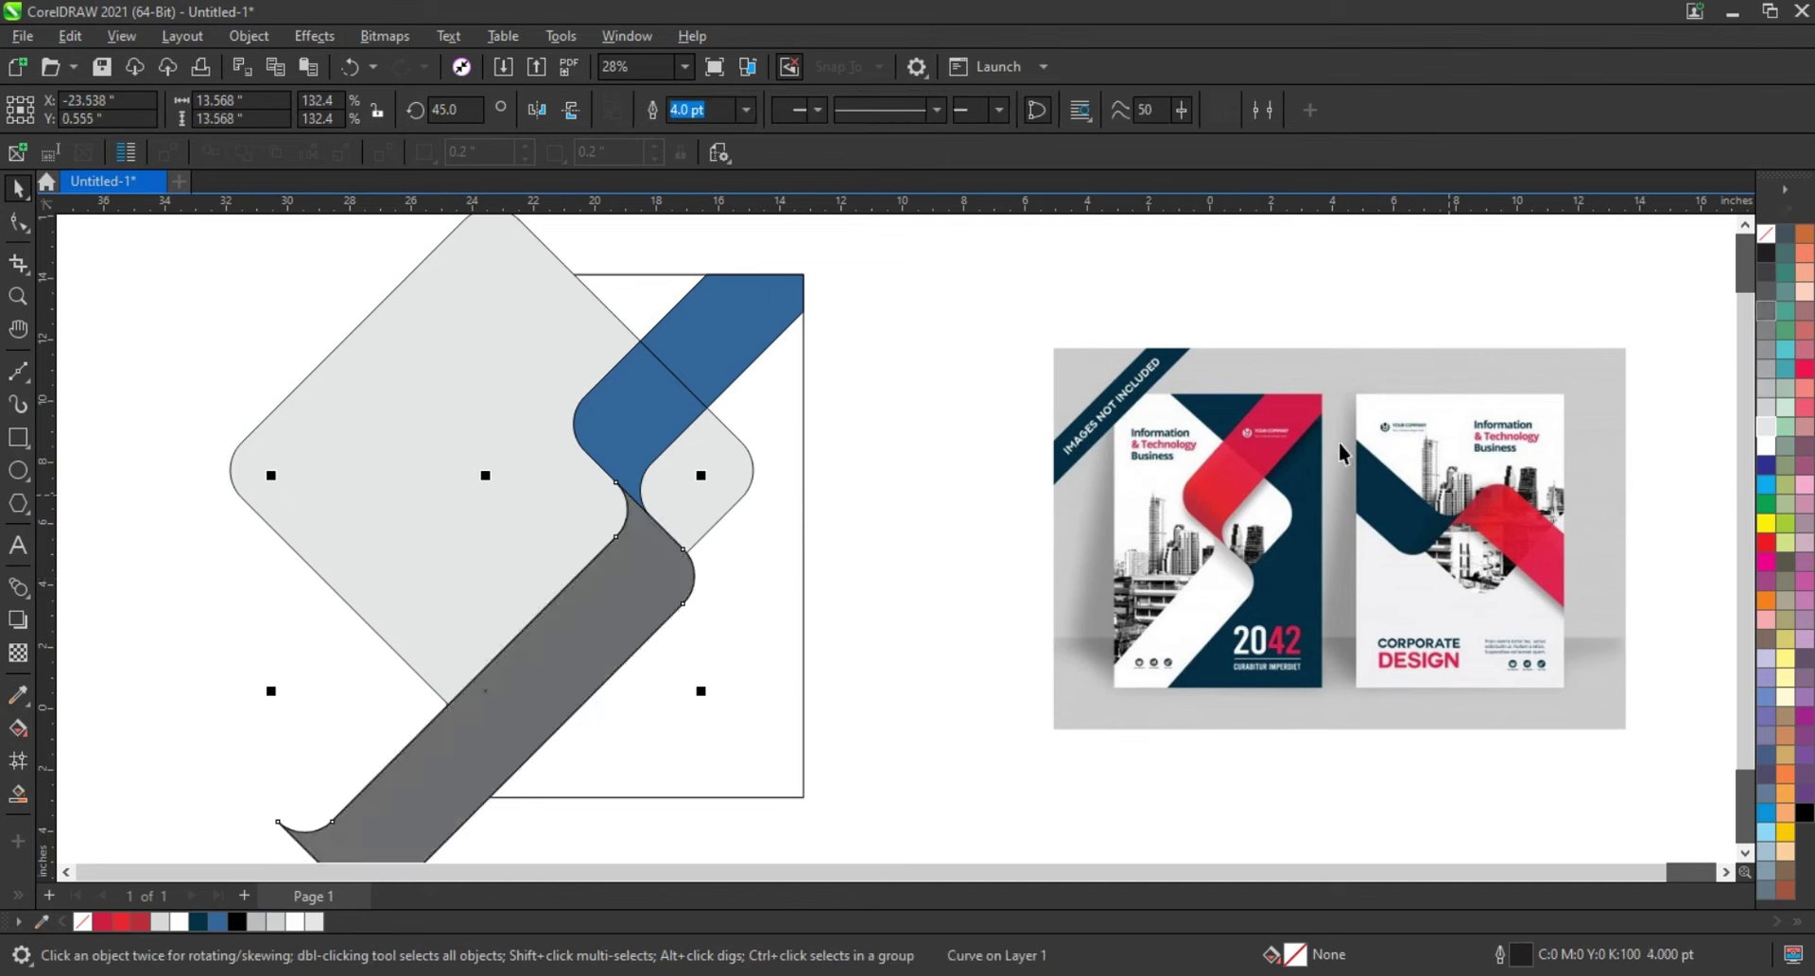
{"action": "left_click", "coordinate": [18, 728]}
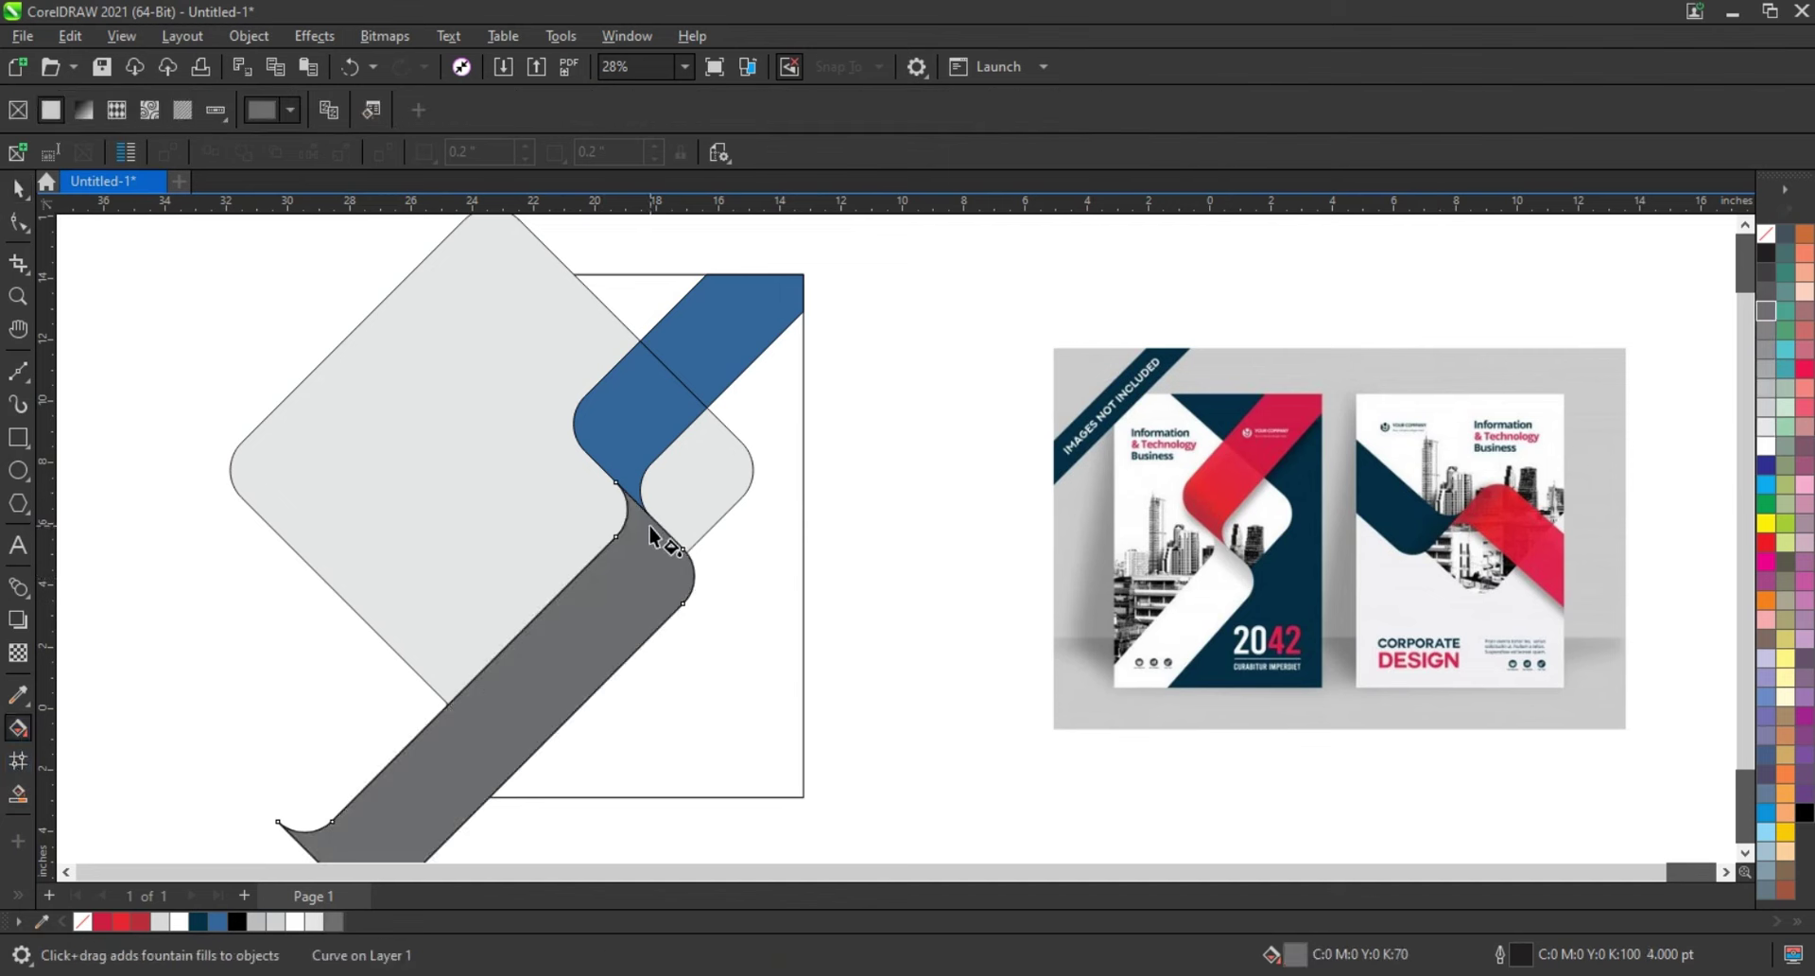
{"action": "left_click_drag", "start_coordinate": [605, 589], "coordinate": [672, 496]}
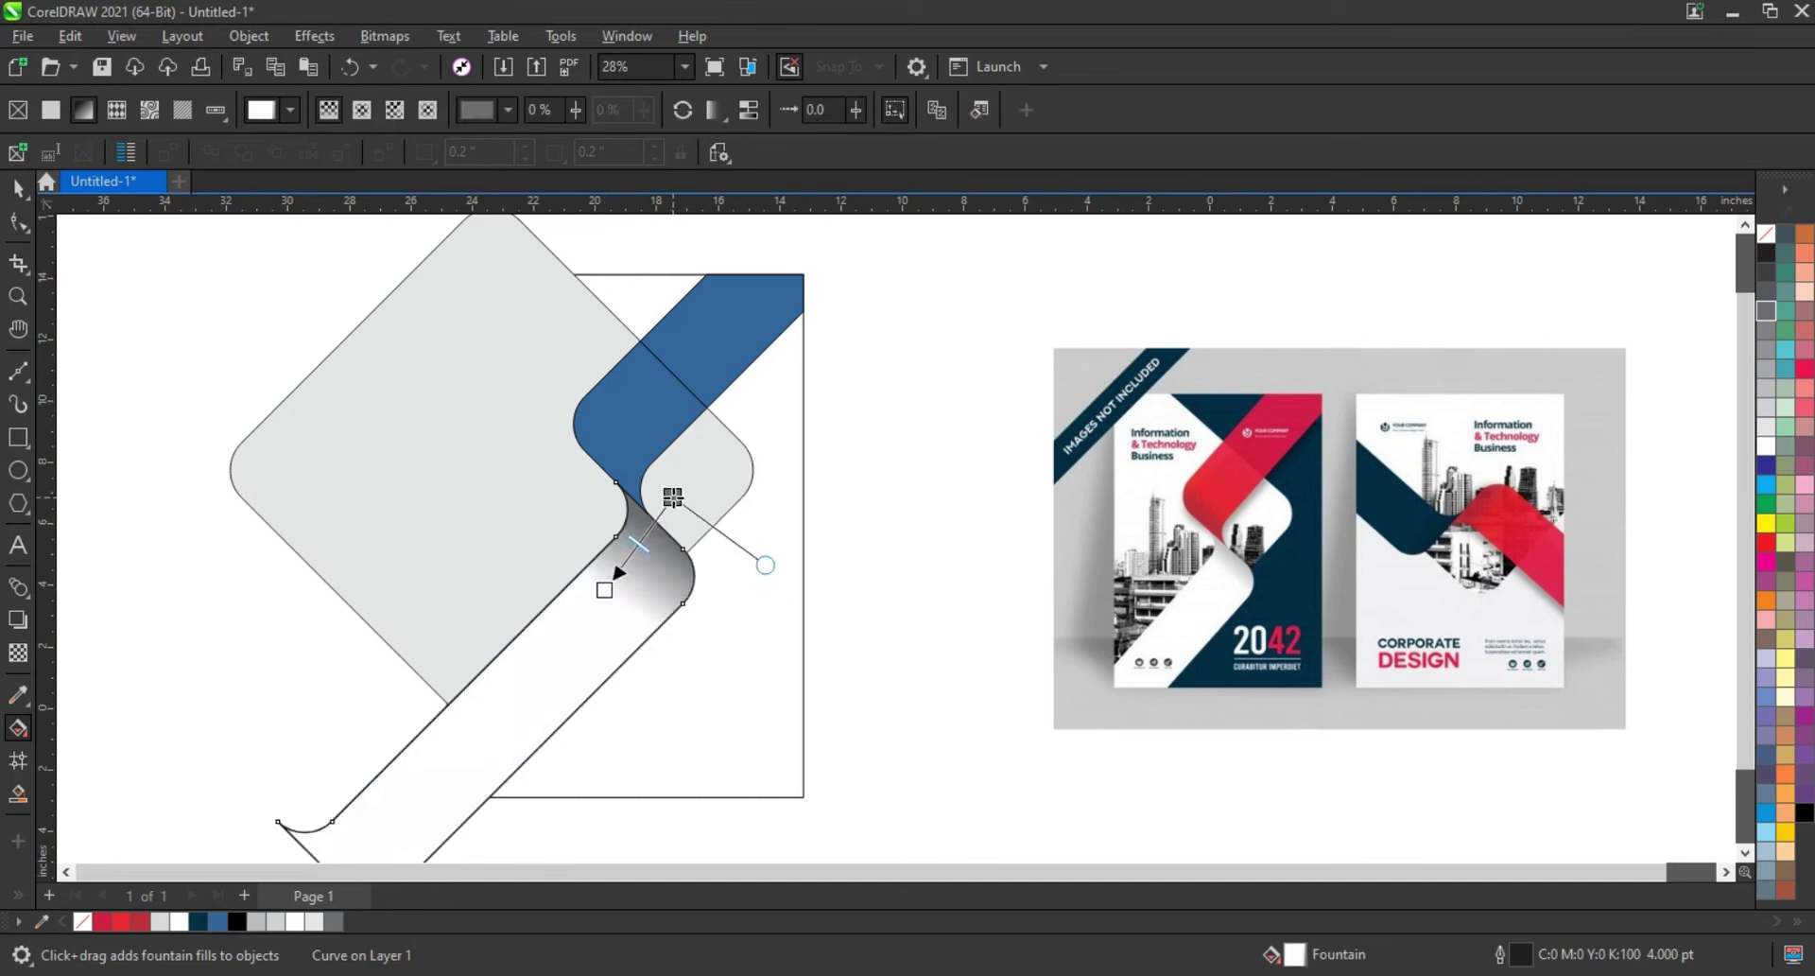
{"action": "left_click_drag", "start_coordinate": [605, 590], "coordinate": [620, 558]}
{"action": "left_click", "coordinate": [620, 558]}
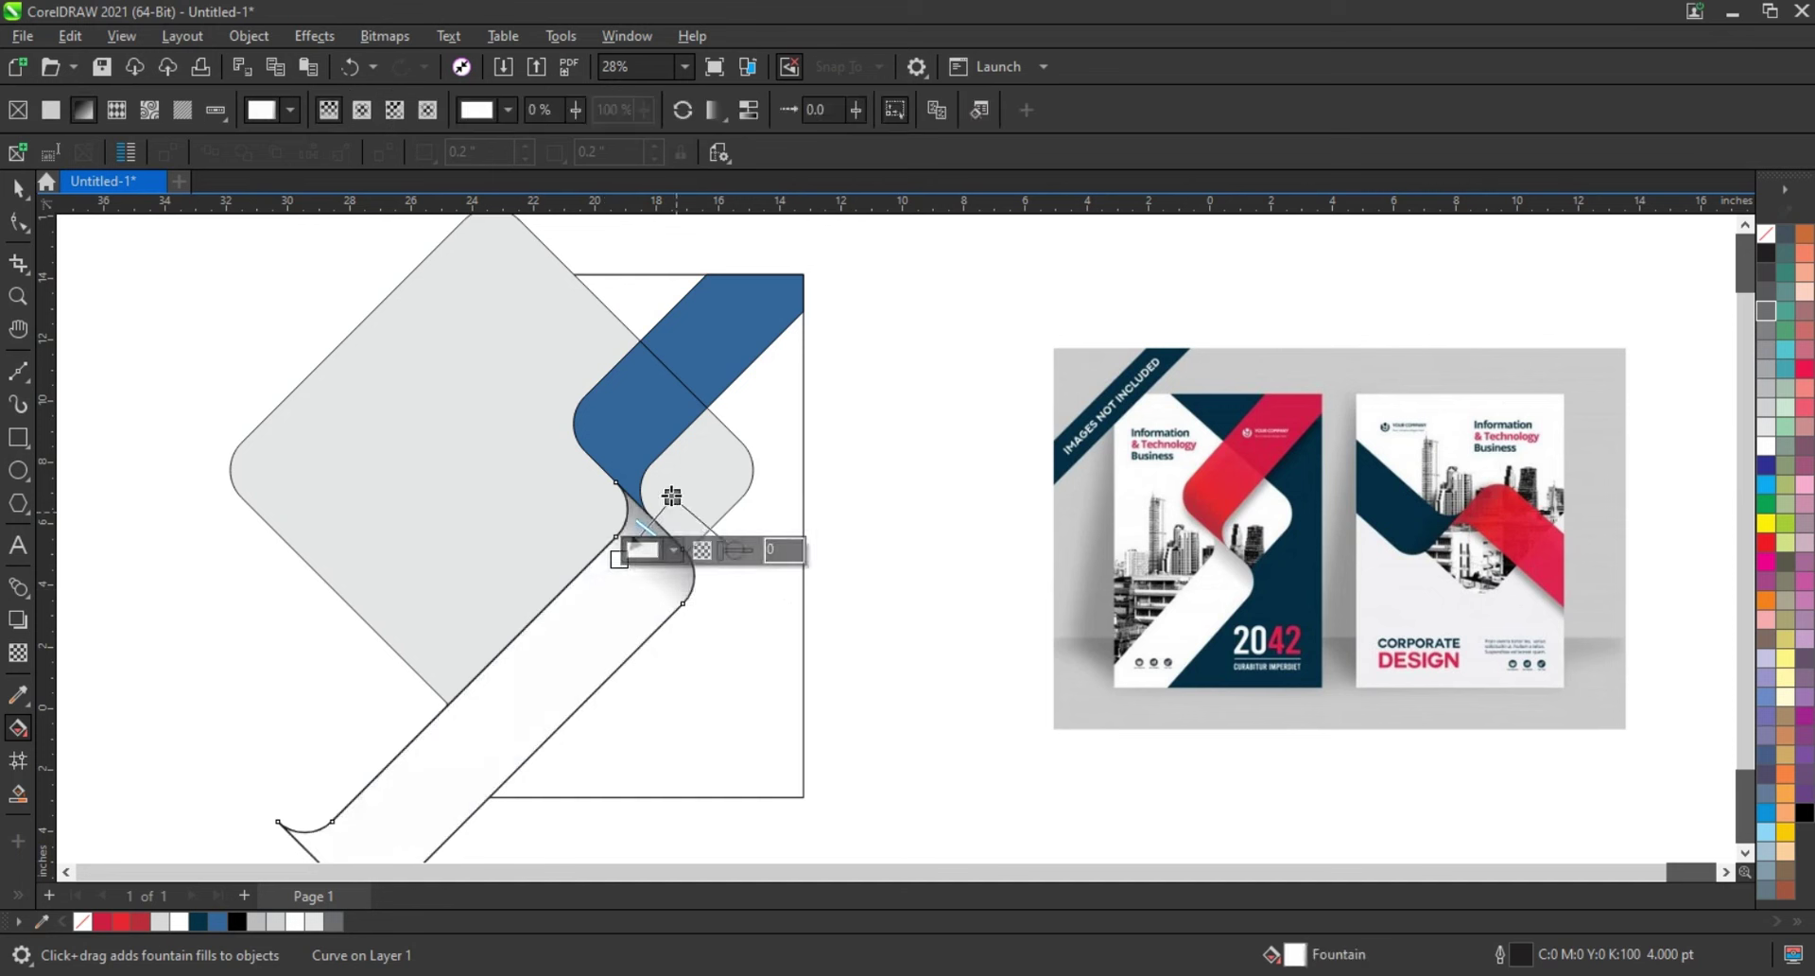
{"action": "left_click_drag", "start_coordinate": [672, 497], "coordinate": [671, 508]}
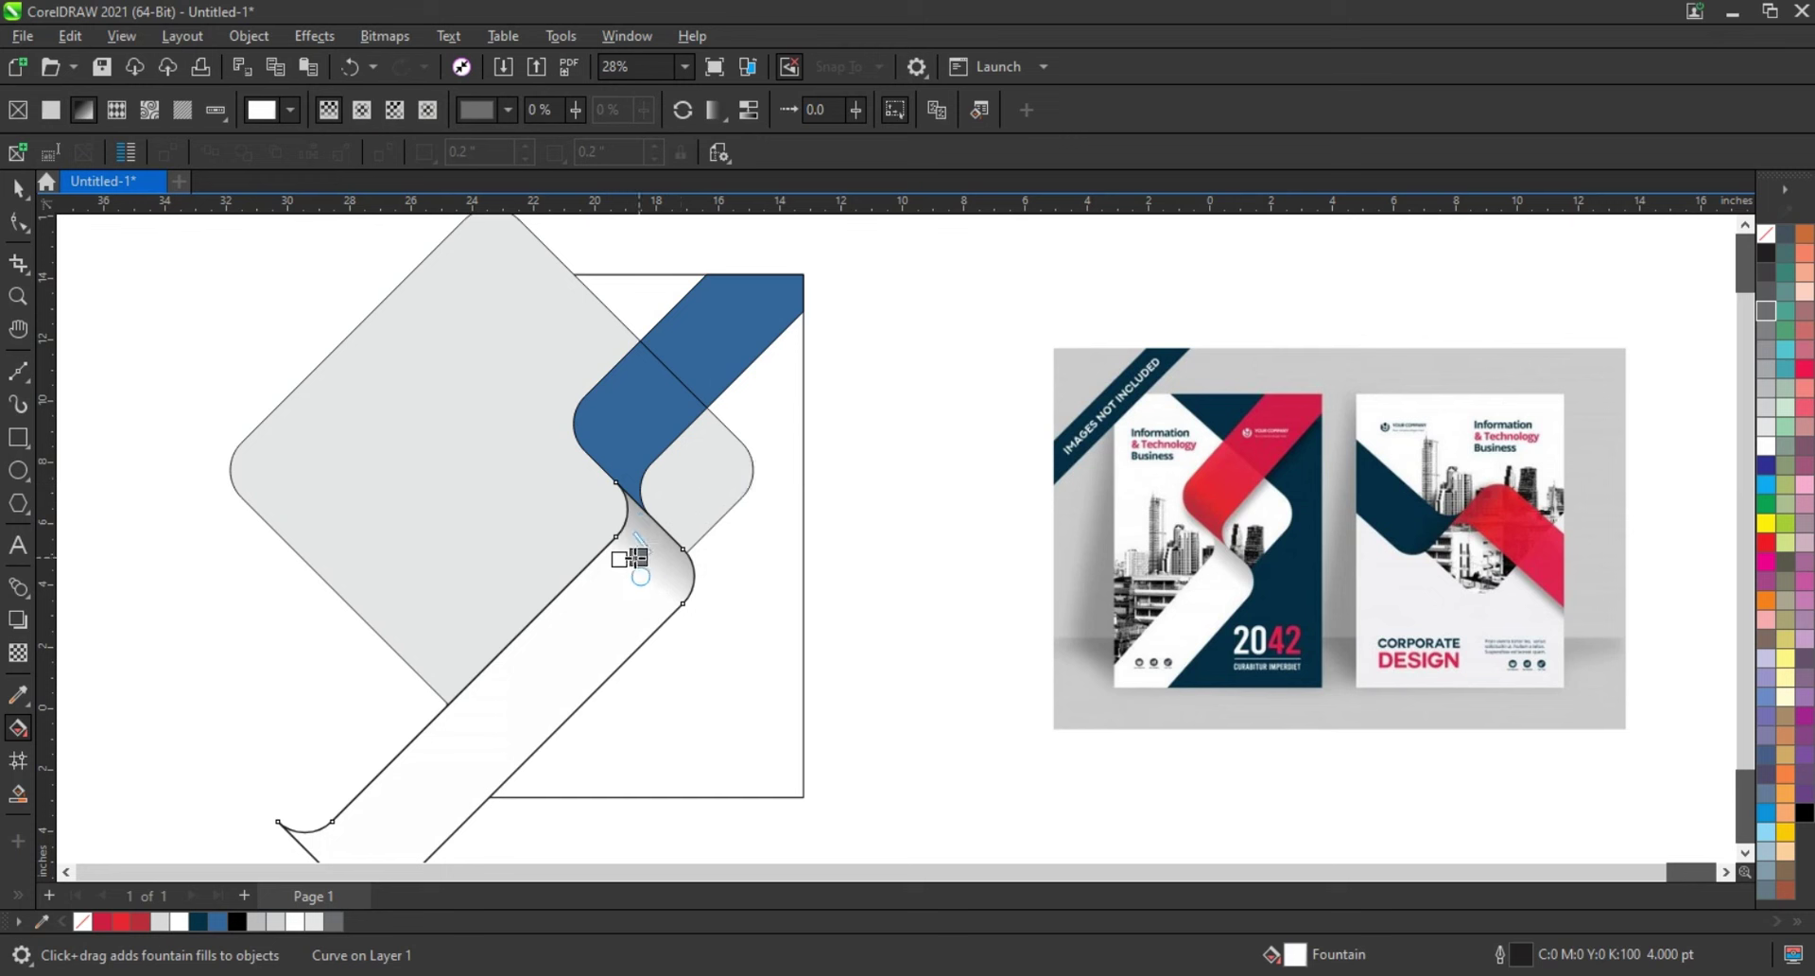
{"action": "key", "text": "ctrl+z"}
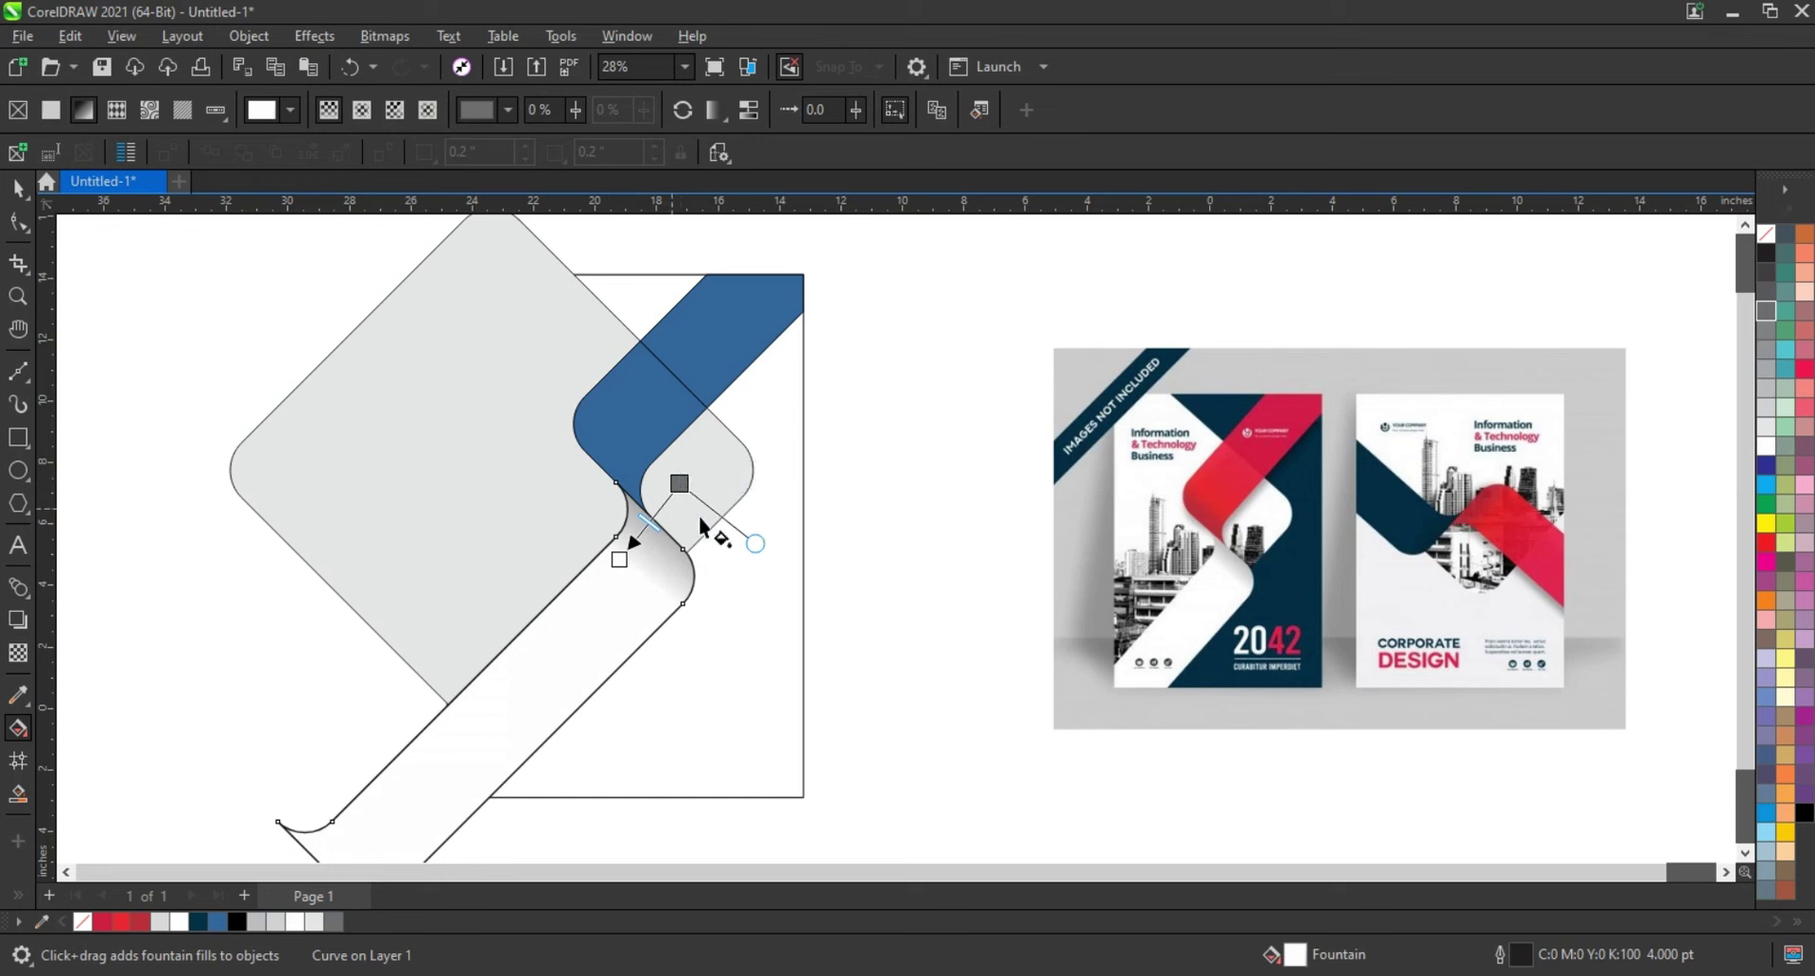
{"action": "left_click_drag", "start_coordinate": [680, 484], "coordinate": [694, 480]}
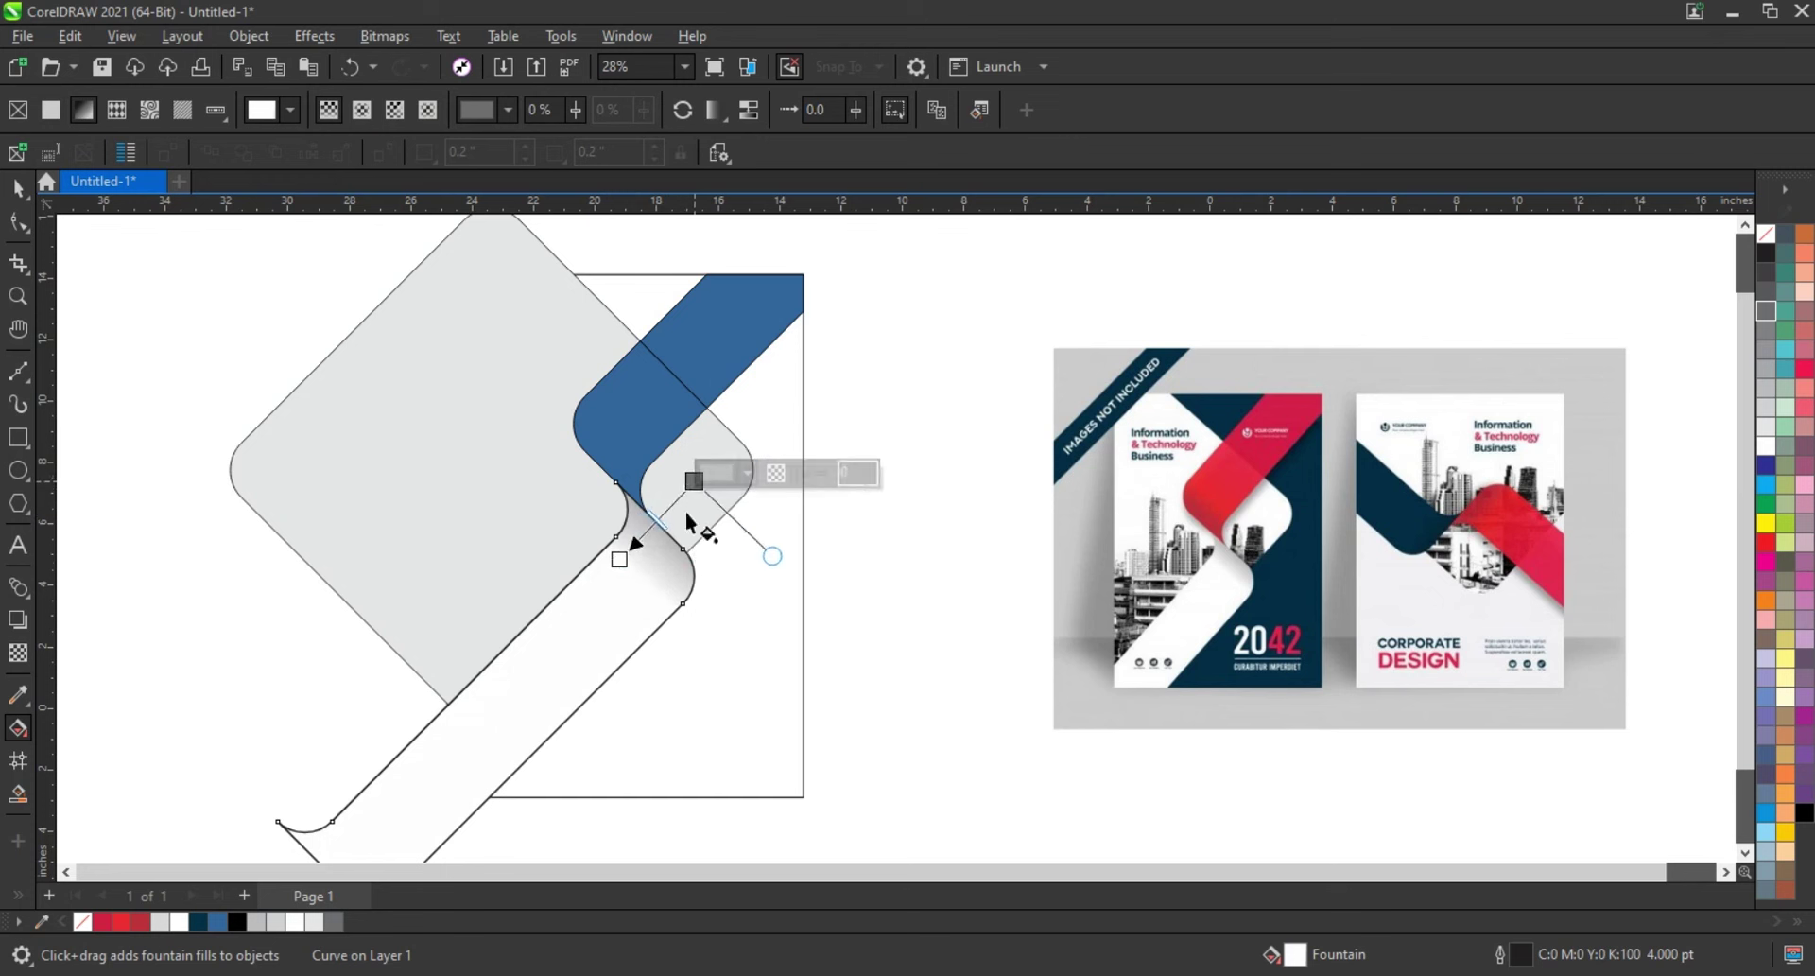
{"action": "left_click_drag", "start_coordinate": [625, 561], "coordinate": [626, 550]}
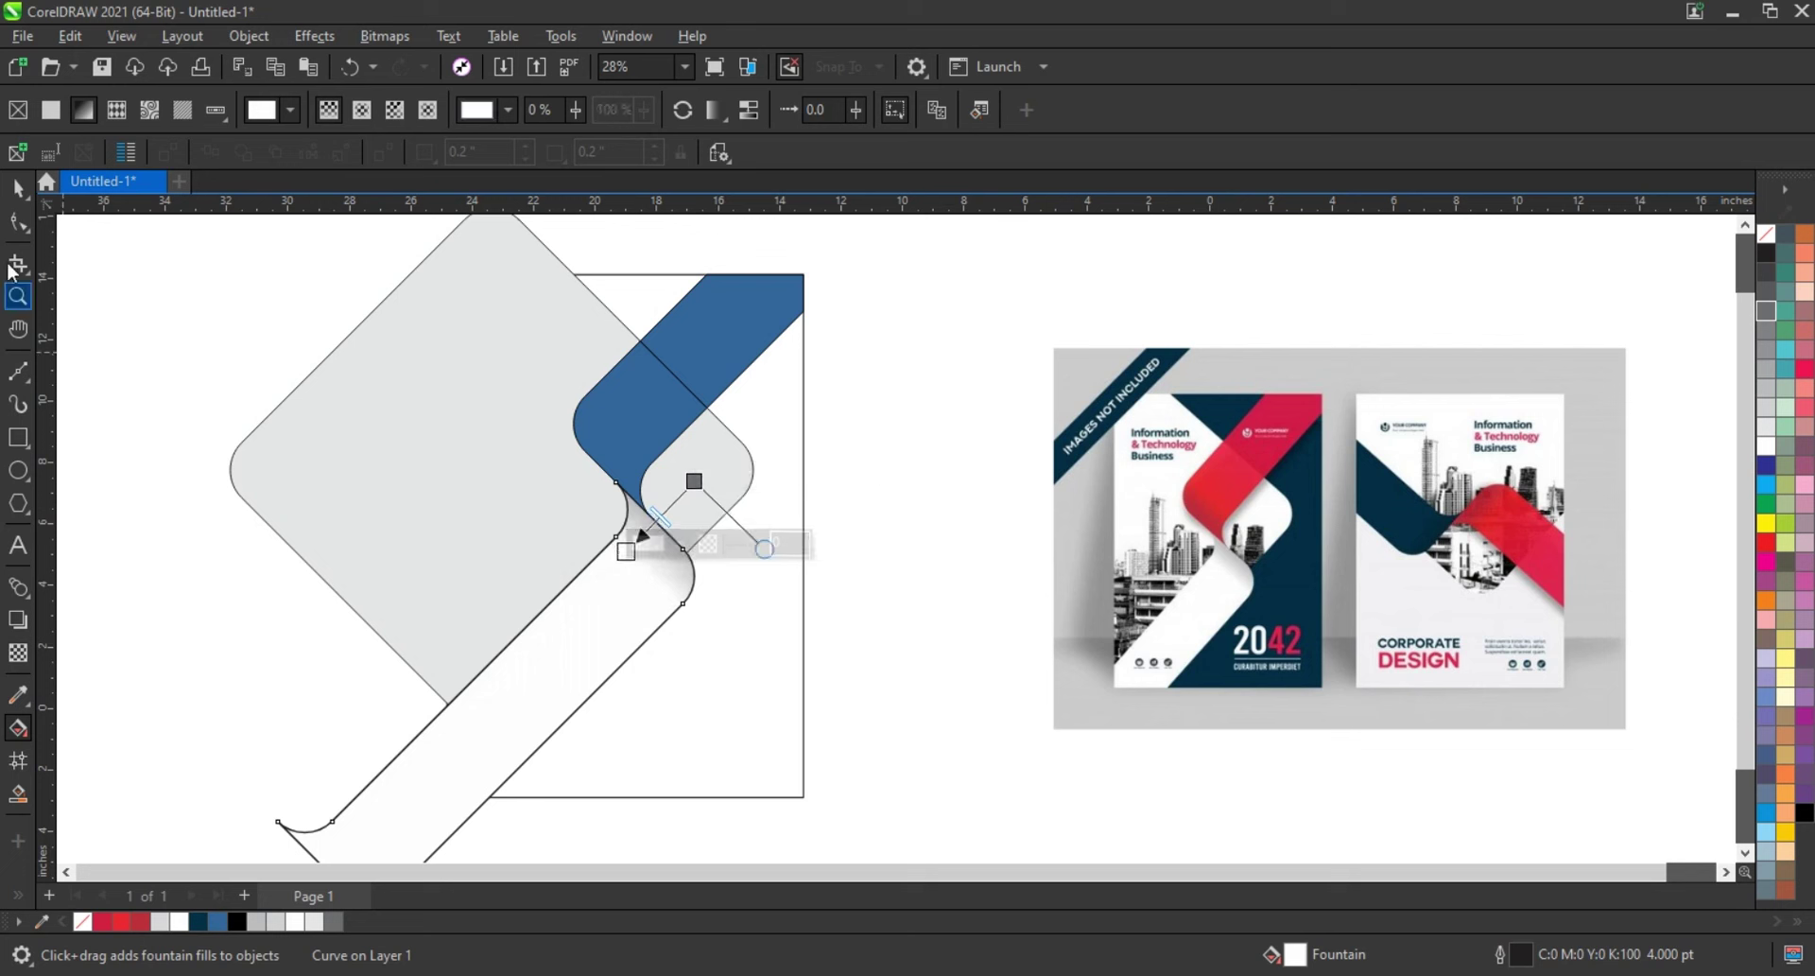
Recolour the blue ribbon pieces red and dark red and remove their outlines.
{"action": "left_click", "coordinate": [17, 189]}
{"action": "left_click", "coordinate": [648, 417]}
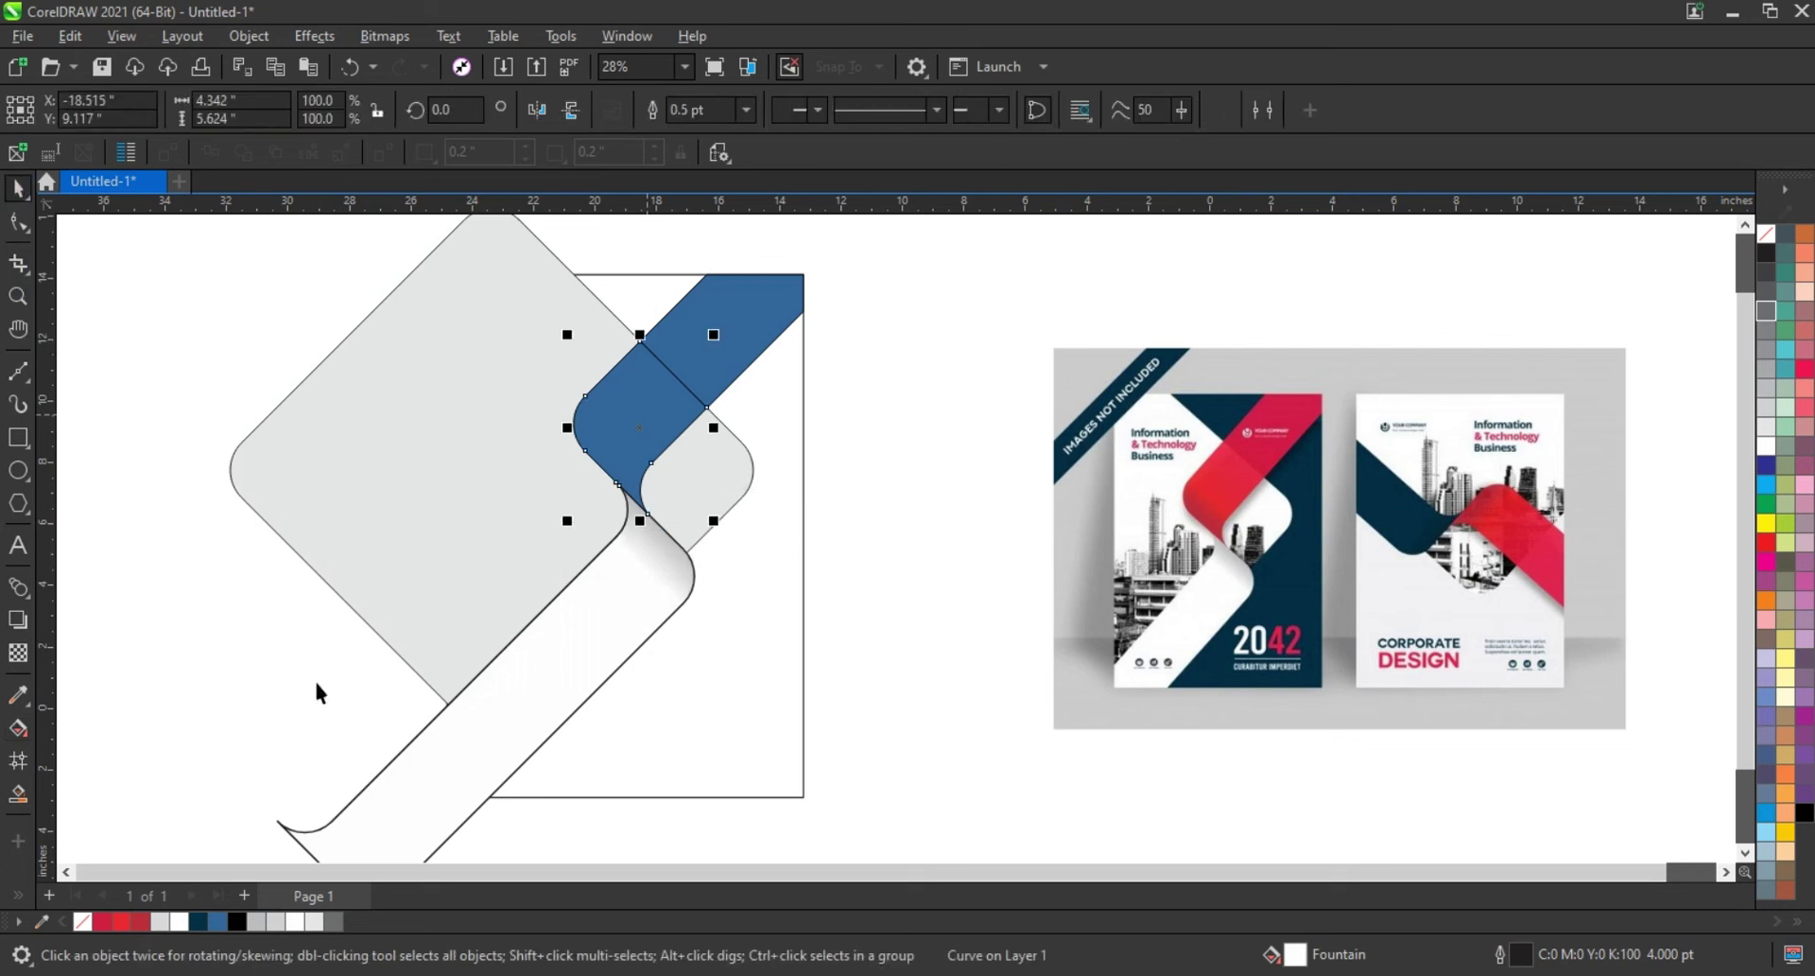
{"action": "left_click", "coordinate": [121, 921]}
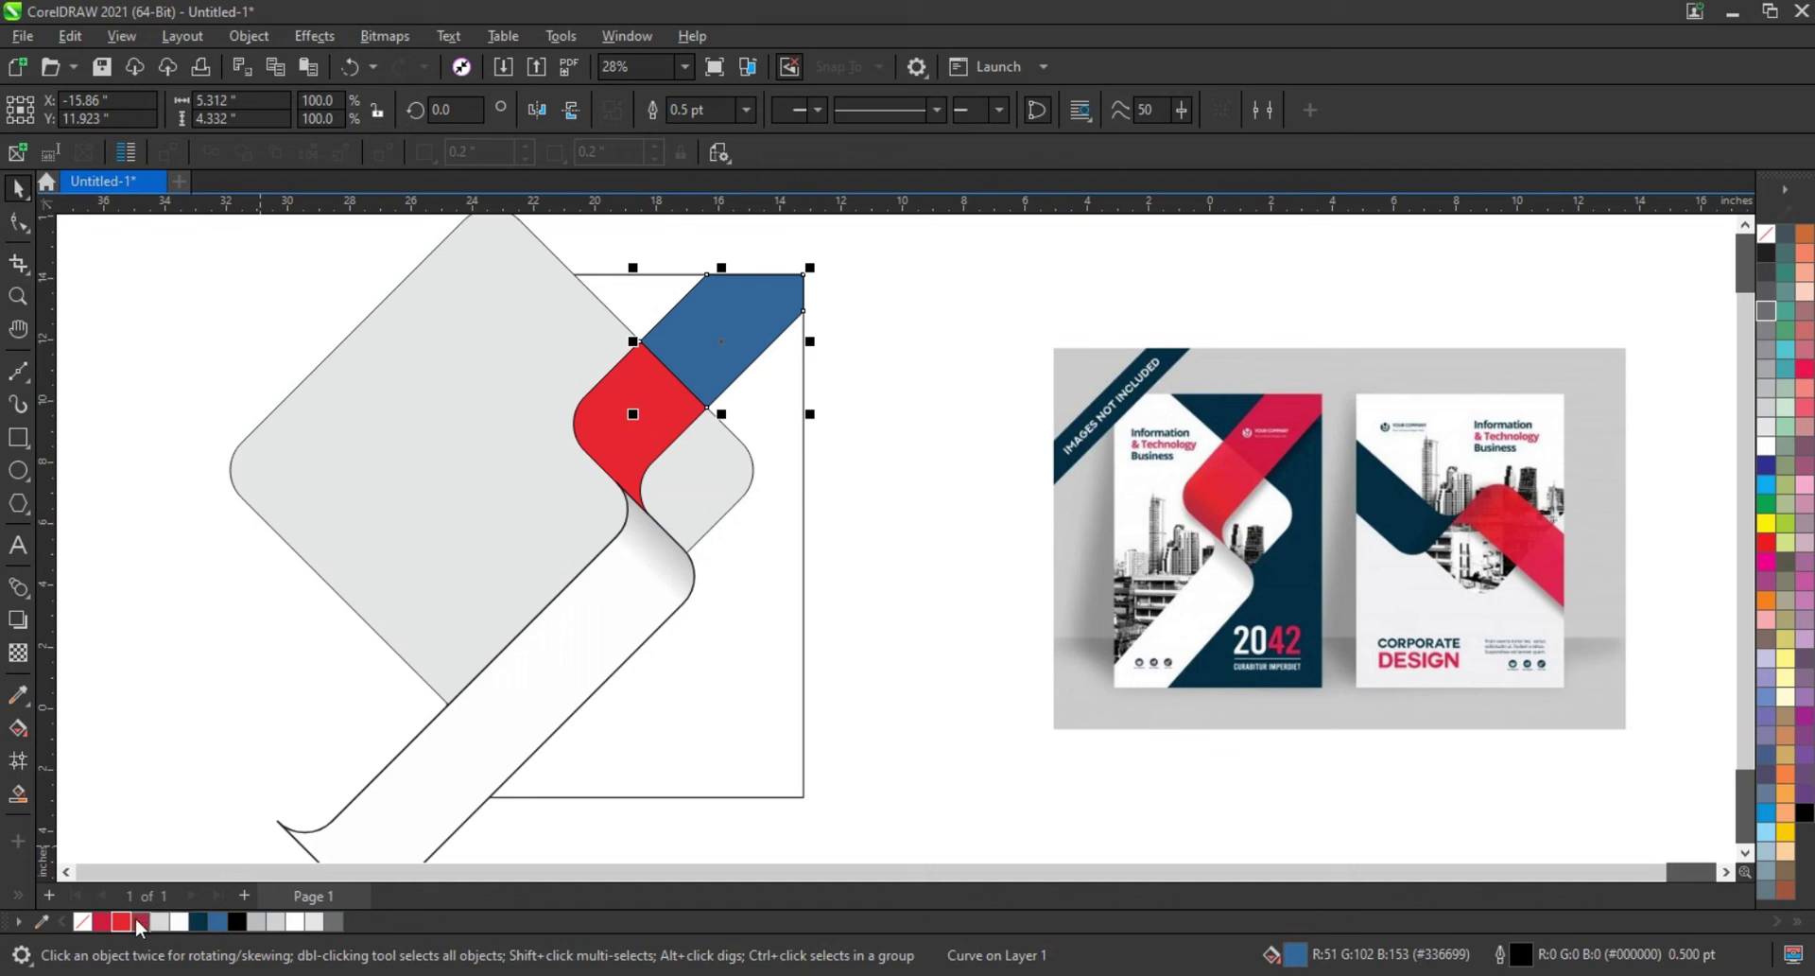
{"action": "left_click", "coordinate": [100, 921]}
{"action": "left_click", "coordinate": [660, 397], "text": "shift"}
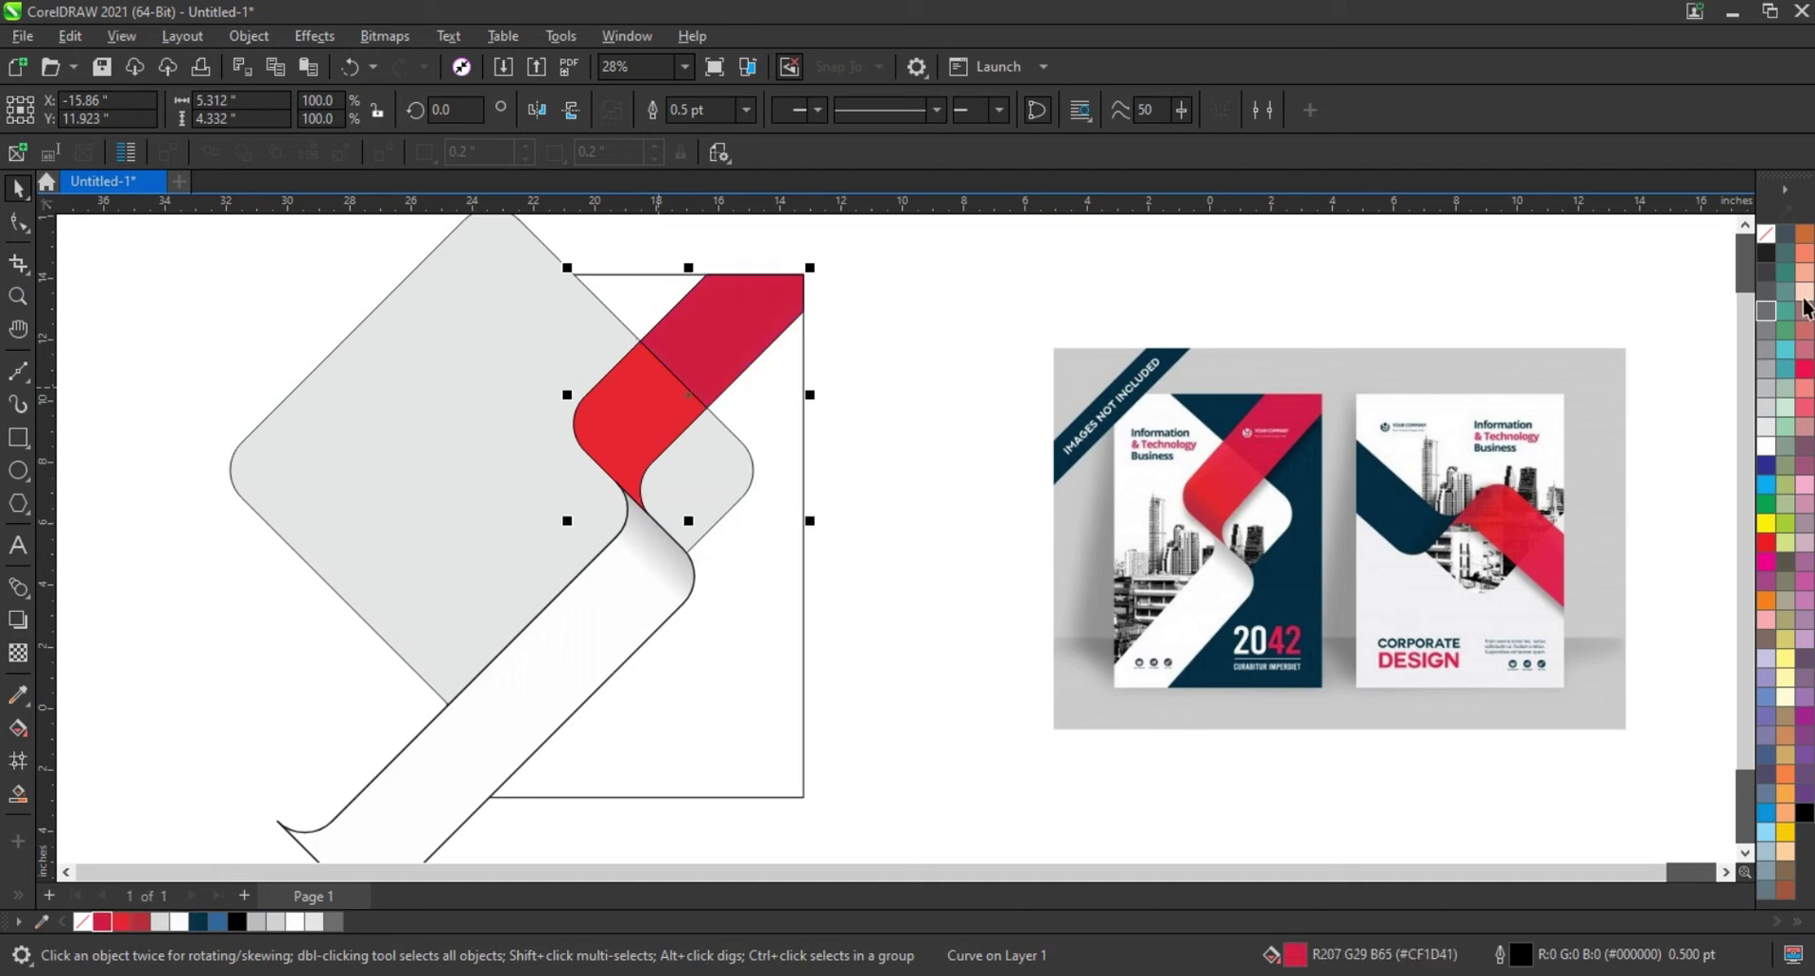
{"action": "right_click", "coordinate": [1768, 238]}
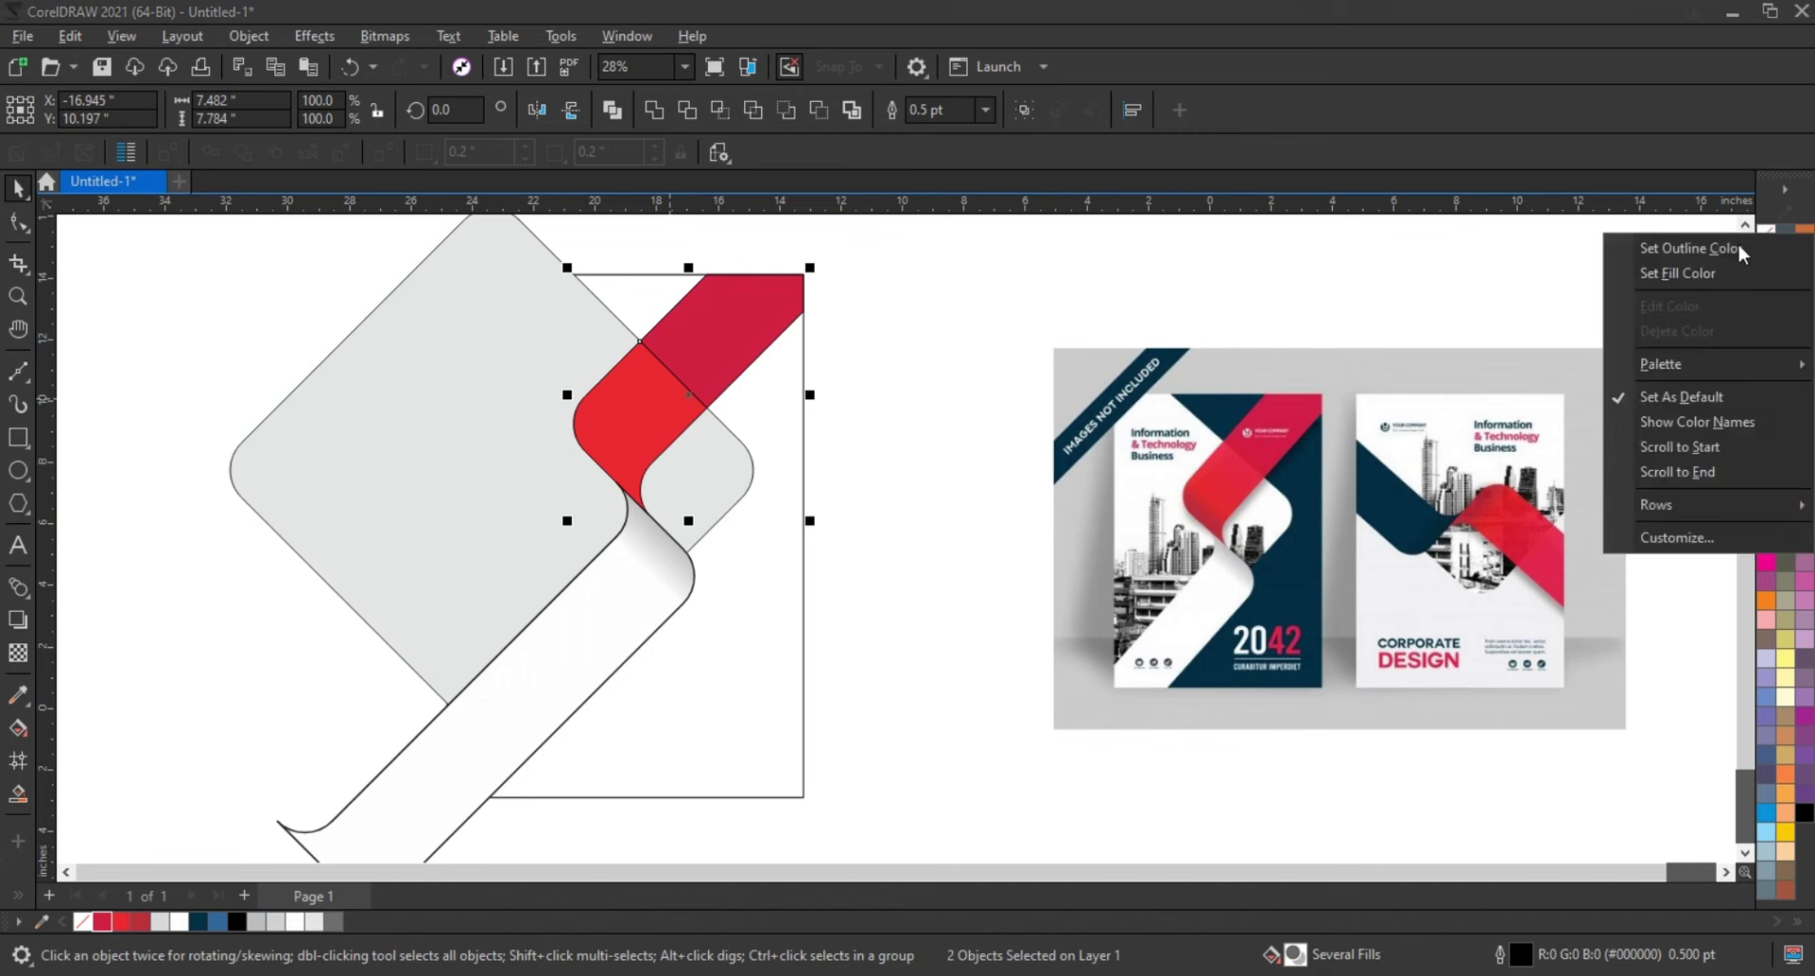
{"action": "left_click", "coordinate": [1673, 247]}
{"action": "left_click", "coordinate": [936, 433]}
Fill the page rectangle dark navy and remove outlines from the white band and rounded square.
{"action": "left_click", "coordinate": [744, 649]}
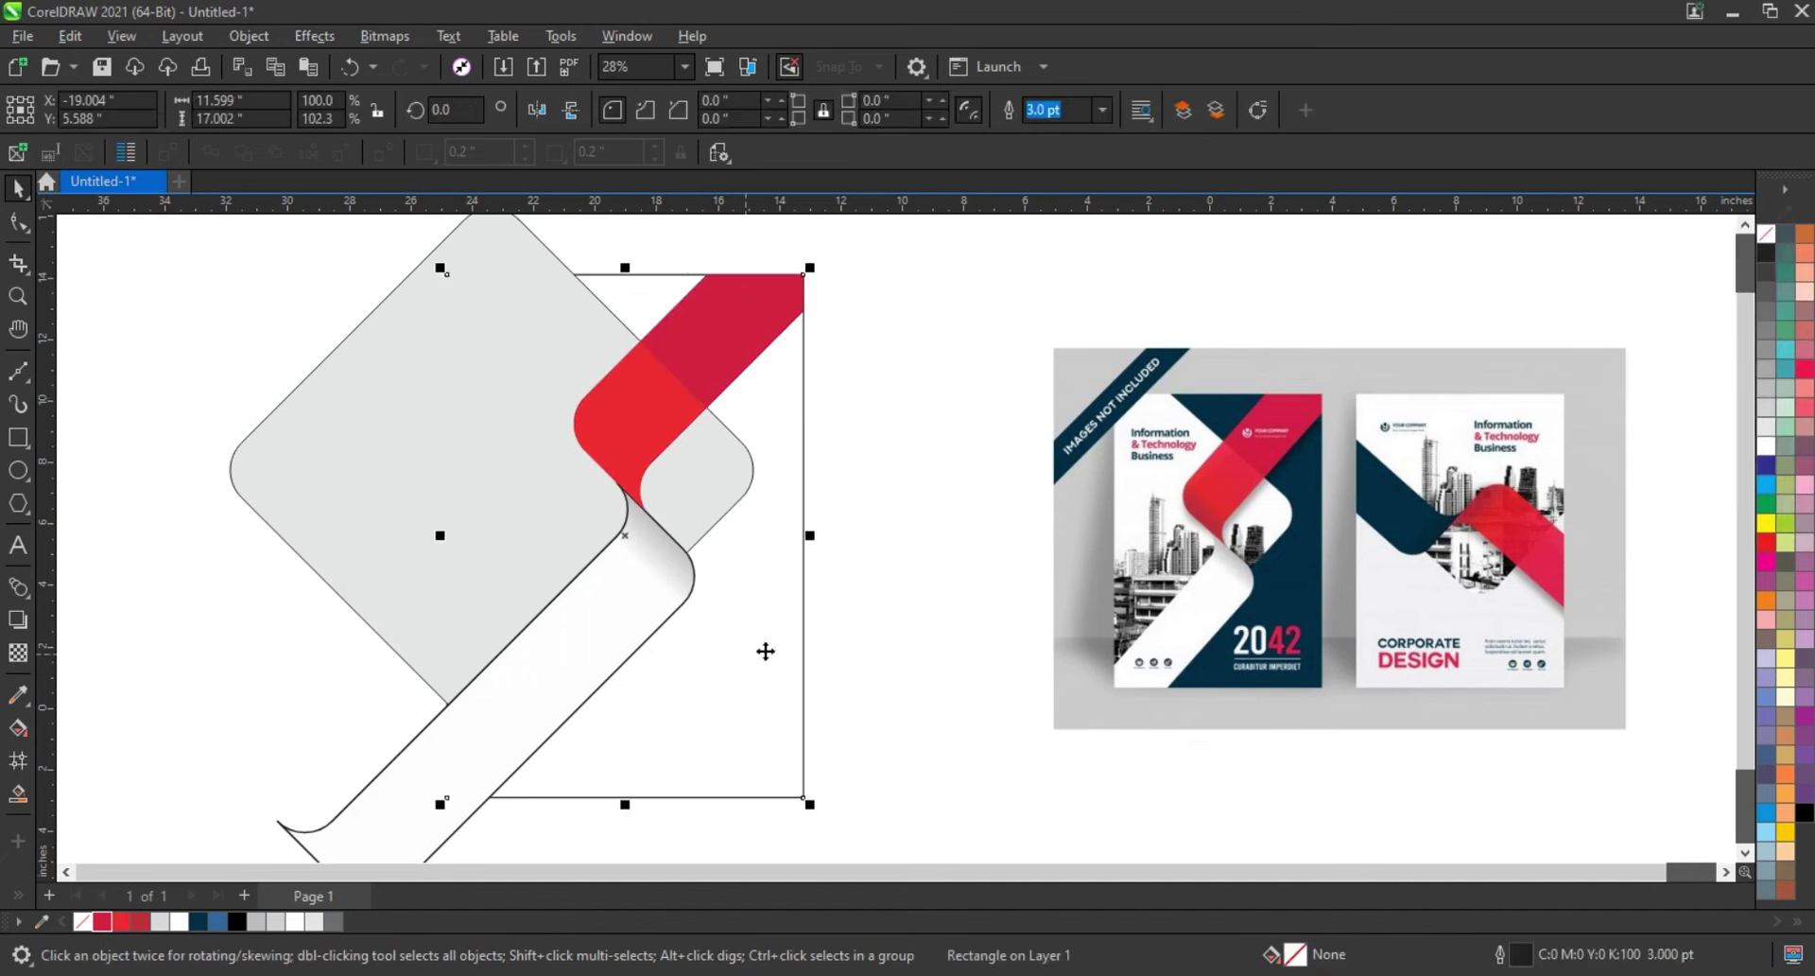
{"action": "left_click", "coordinate": [207, 924]}
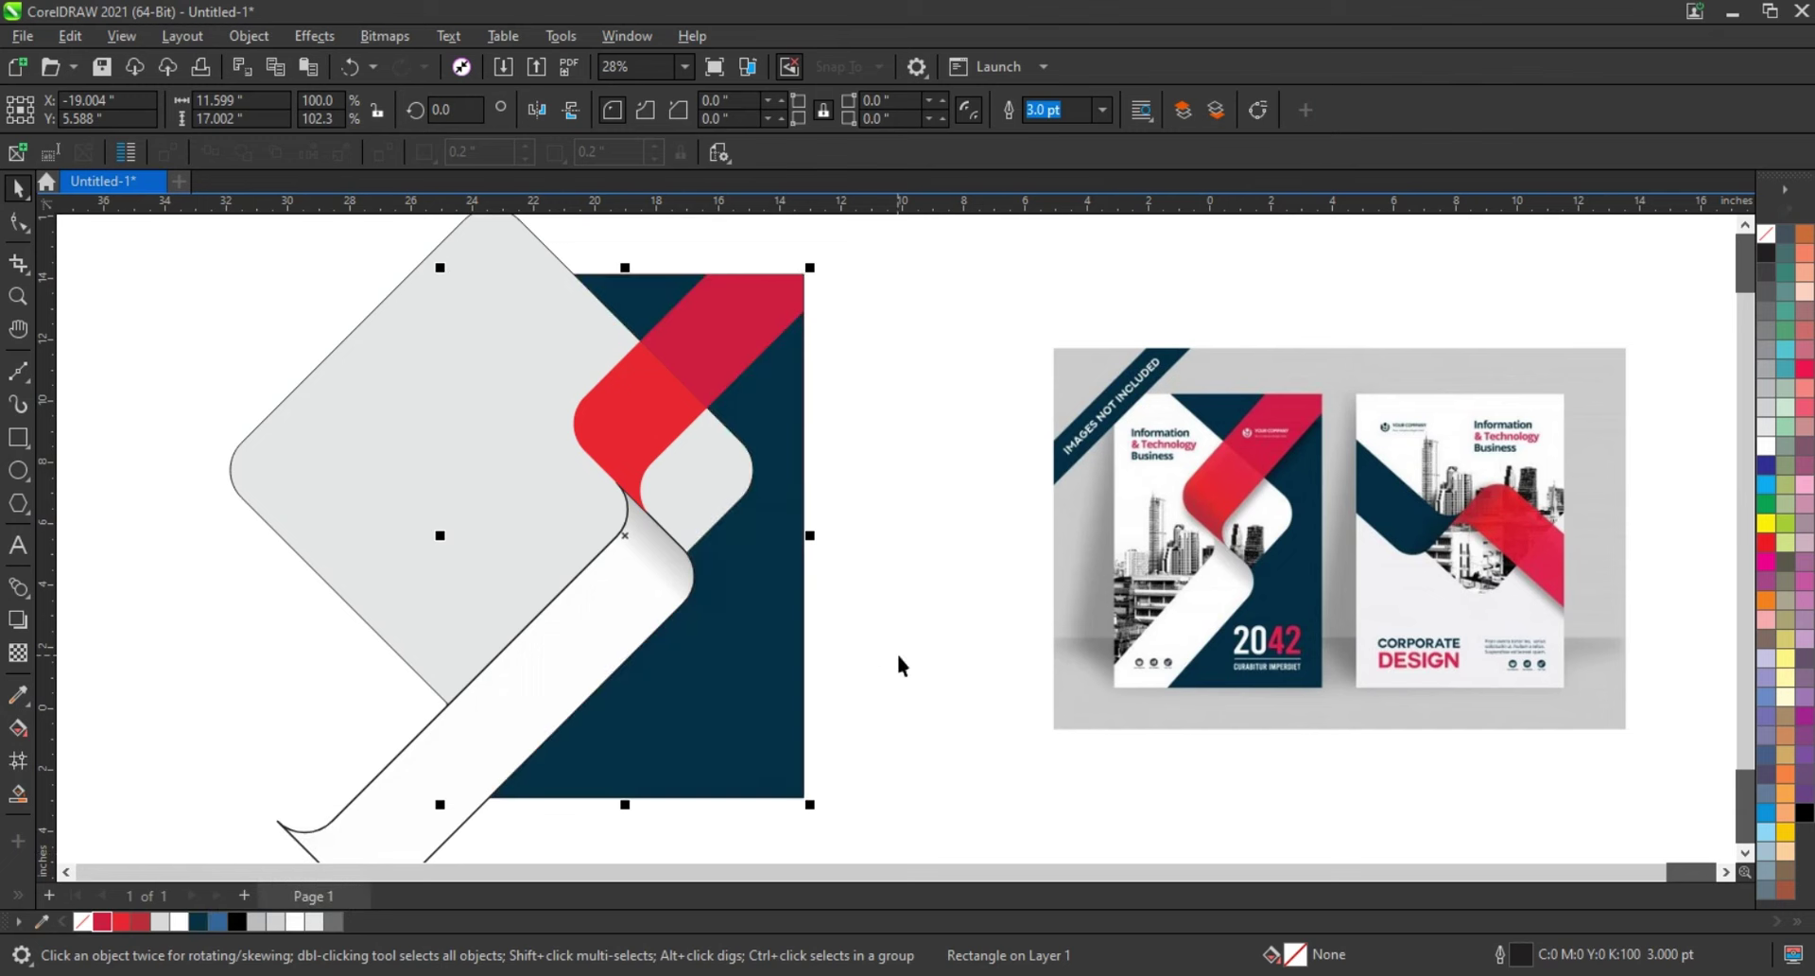
{"action": "left_click", "coordinate": [899, 659]}
{"action": "left_click", "coordinate": [643, 575]}
{"action": "left_click", "coordinate": [651, 453], "text": "shift"}
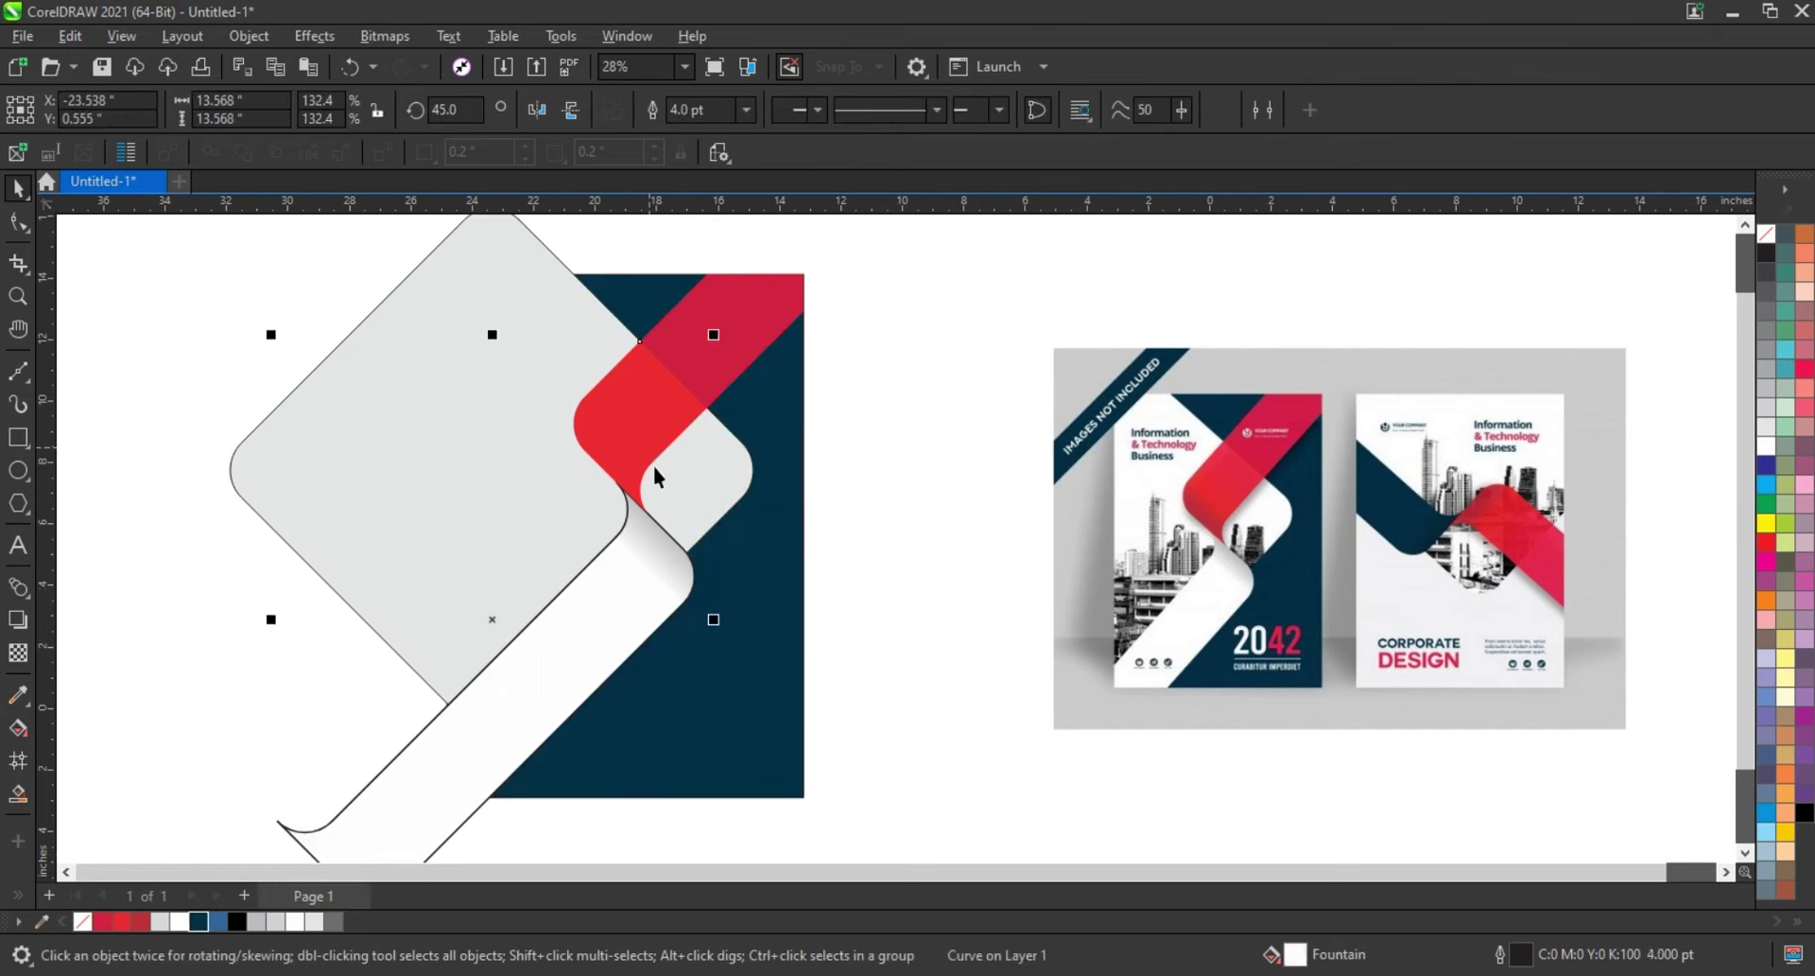
{"action": "right_click", "coordinate": [1772, 241]}
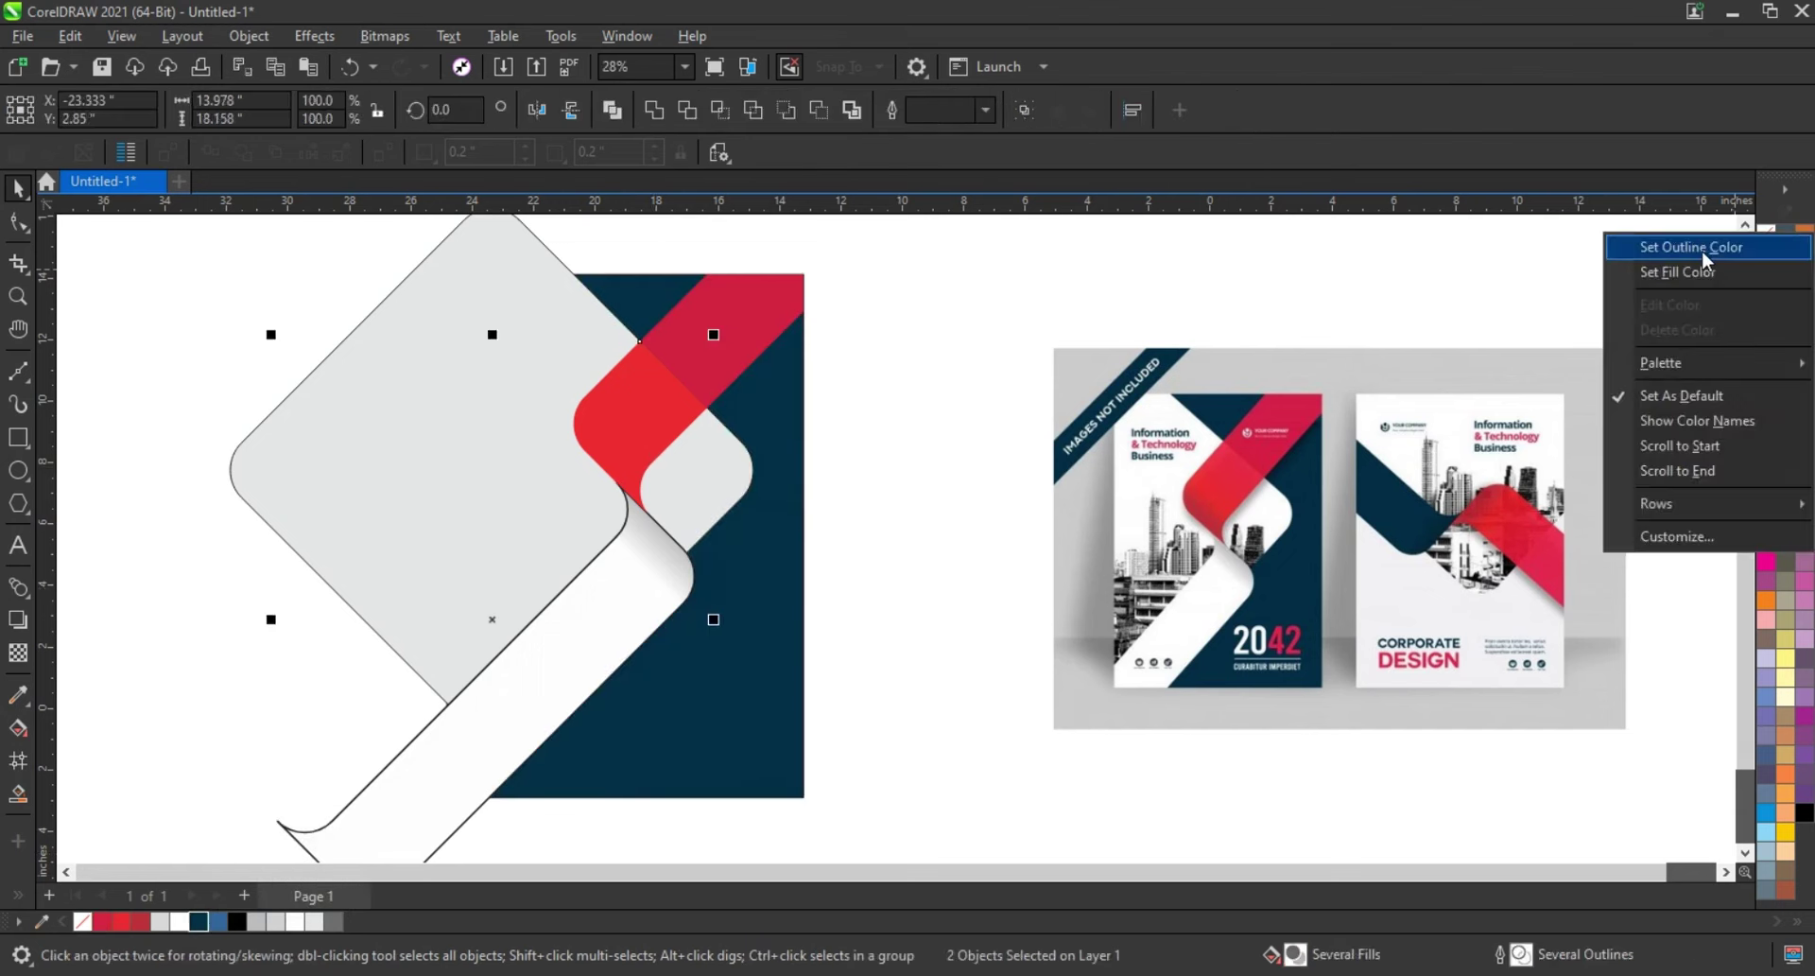
{"action": "left_click", "coordinate": [1704, 254]}
{"action": "left_click", "coordinate": [905, 519]}
{"action": "scroll", "coordinate": [906, 520], "scroll_direction": "down", "scroll_amount": 1}
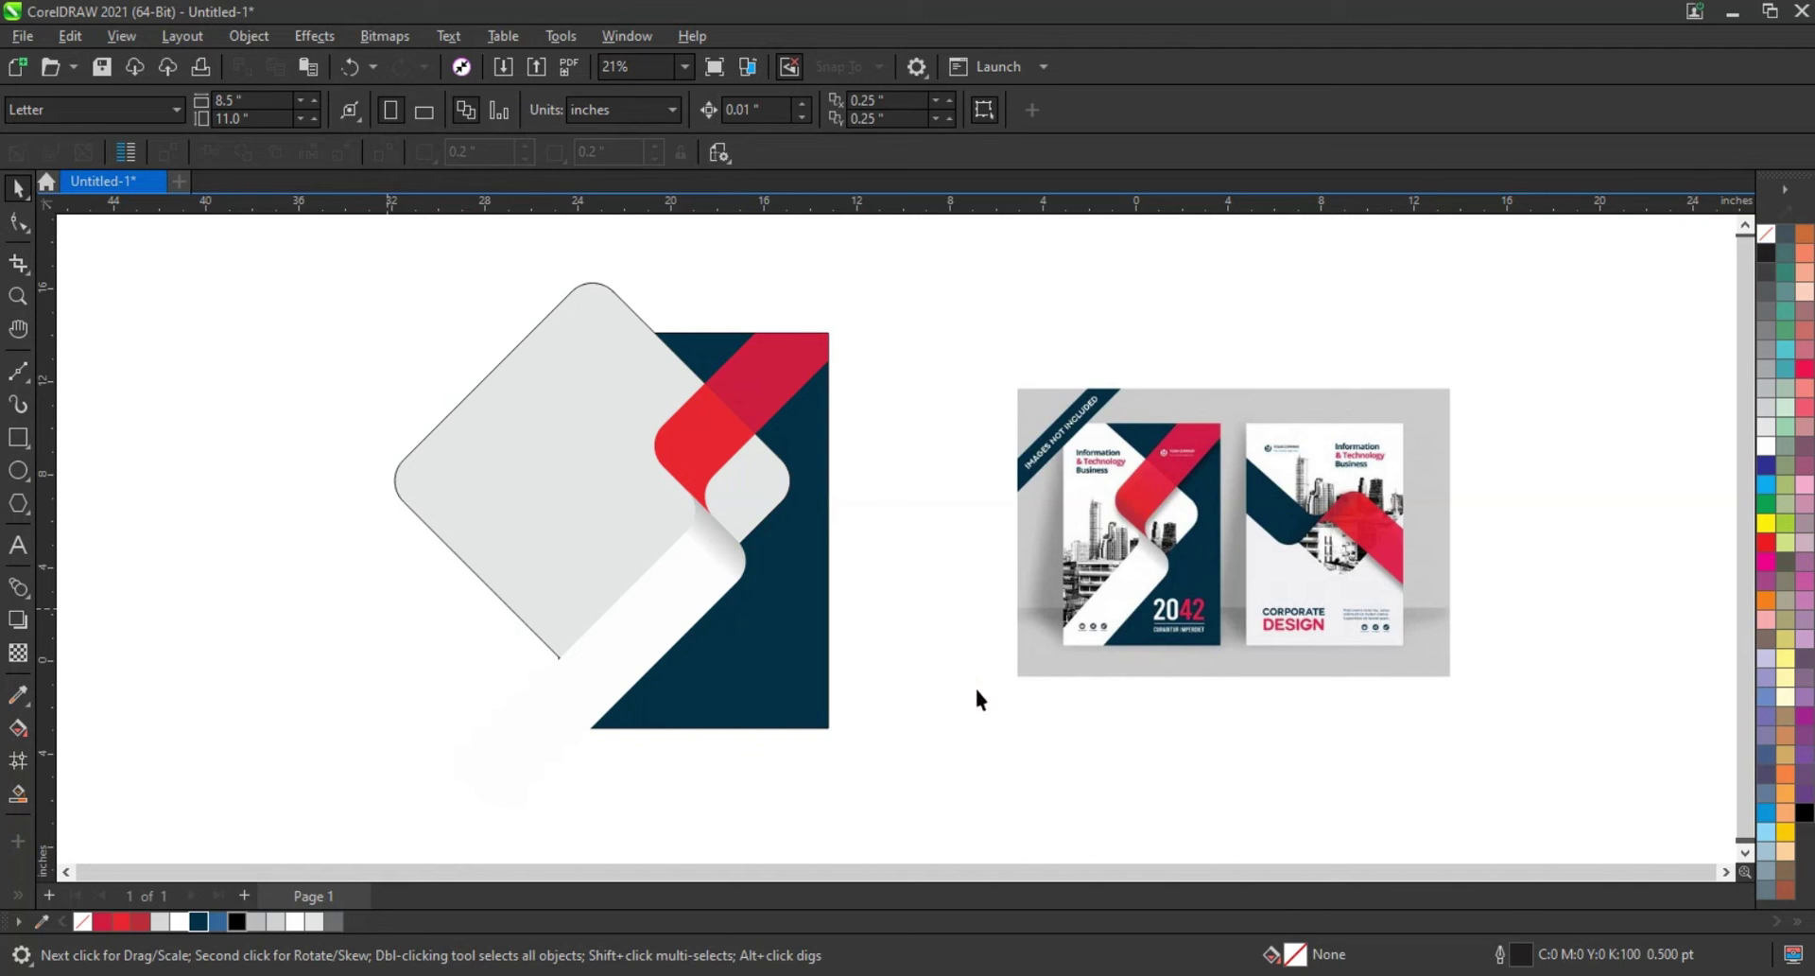
Move the city skyline photo over the rounded square and enlarge it to 289%, about 20.3 × 13.6 in.
{"action": "mouse_move", "coordinate": [1222, 566]}
{"action": "left_mouse_down"}
{"action": "mouse_move", "coordinate": [573, 633]}
{"action": "mouse_move", "coordinate": [620, 608]}
{"action": "left_mouse_up"}
{"action": "mouse_move", "coordinate": [673, 545]}
{"action": "left_mouse_down"}
{"action": "mouse_move", "coordinate": [818, 437]}
{"action": "mouse_move", "coordinate": [783, 428]}
{"action": "left_mouse_up"}
{"action": "left_click_drag", "start_coordinate": [512, 430], "coordinate": [351, 334]}
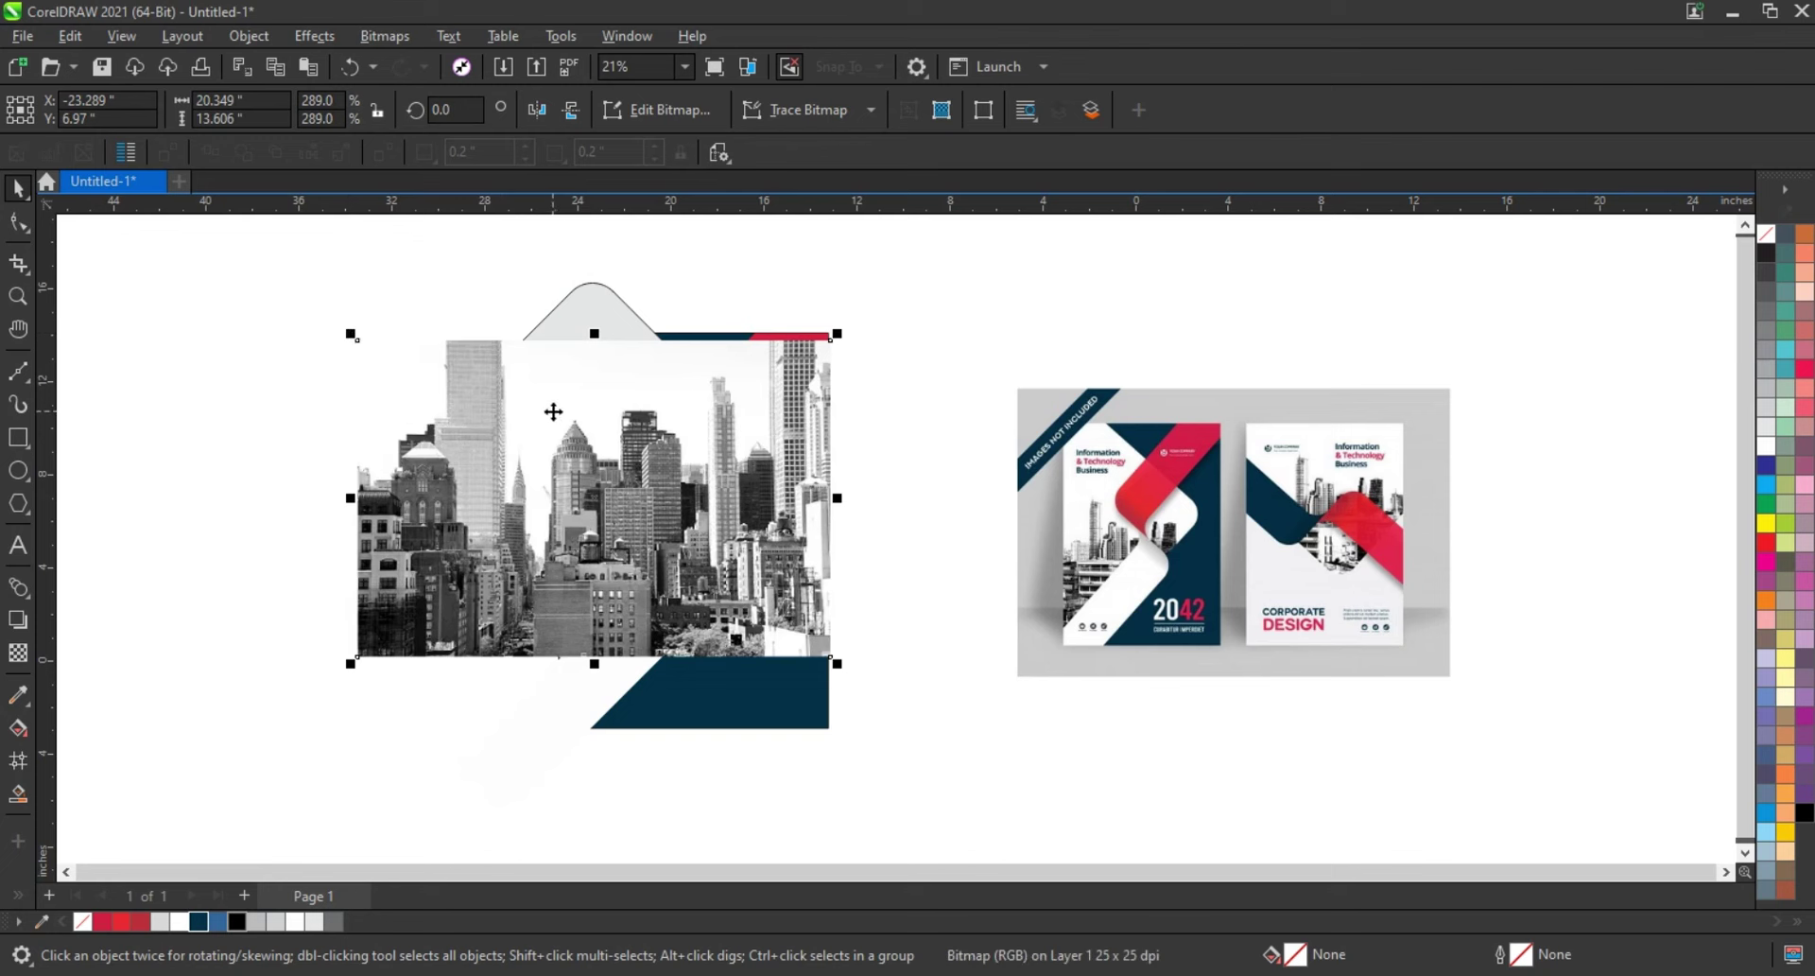
{"action": "right_click", "coordinate": [553, 411]}
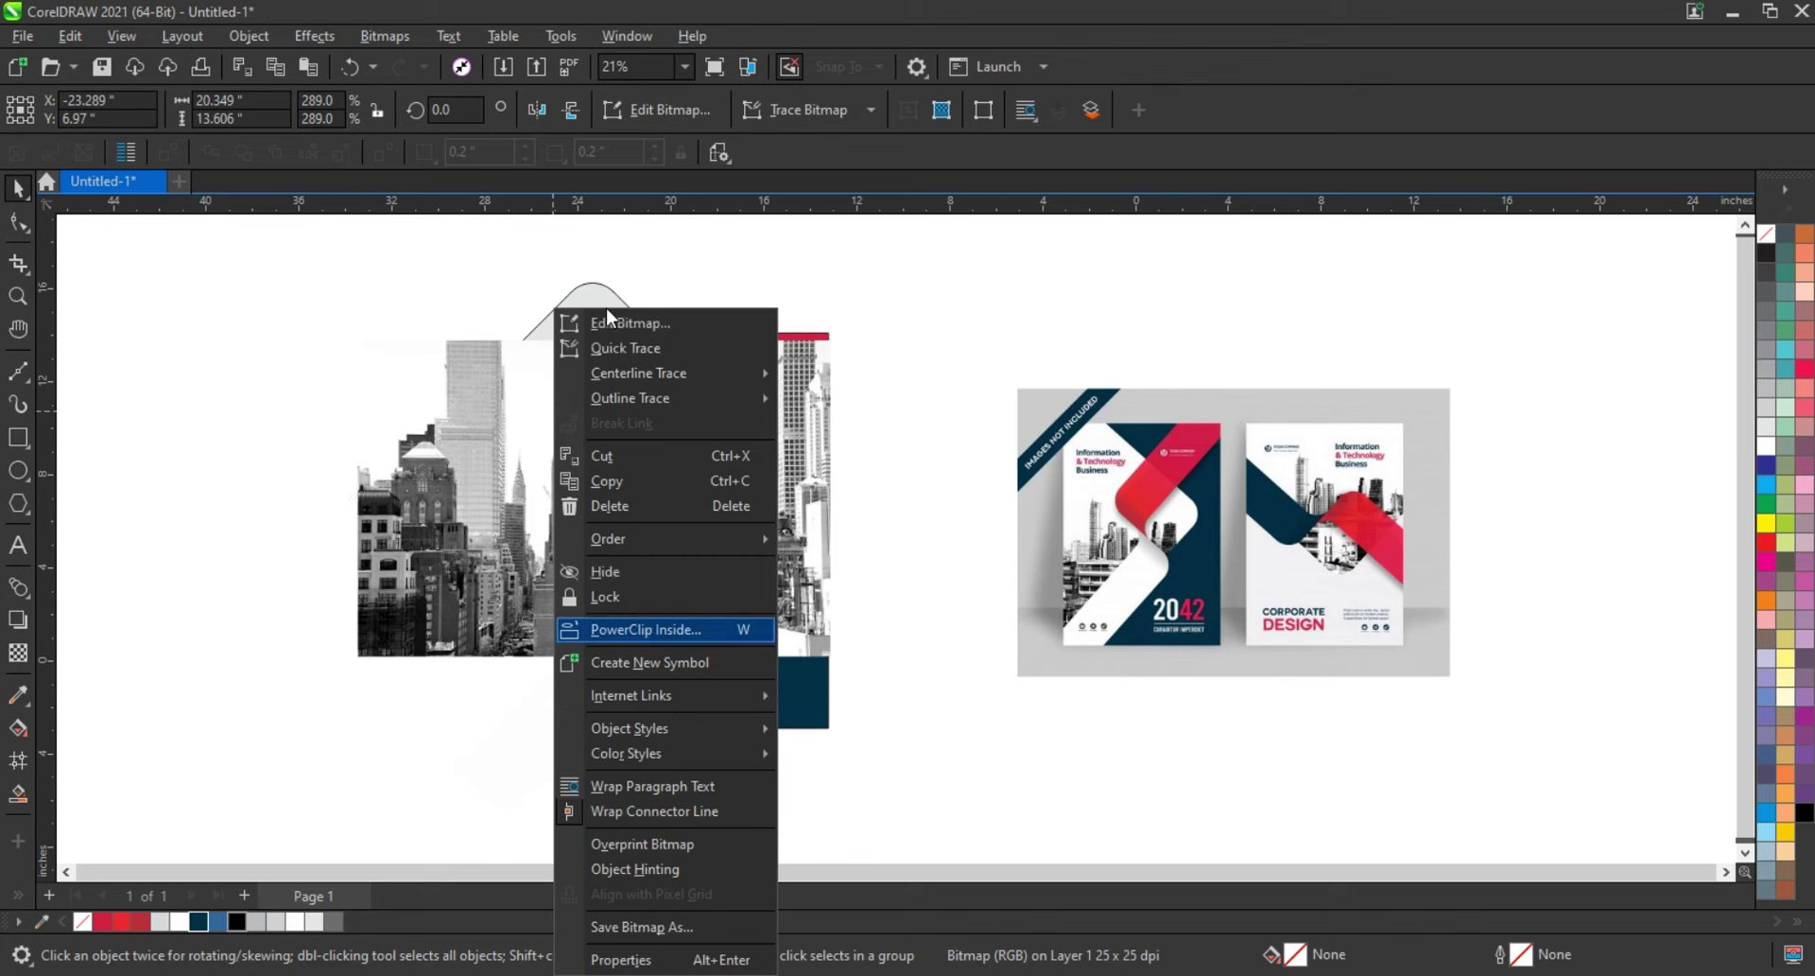
PowerClip the city photo inside the rotated rounded square.
{"action": "key", "text": "w"}
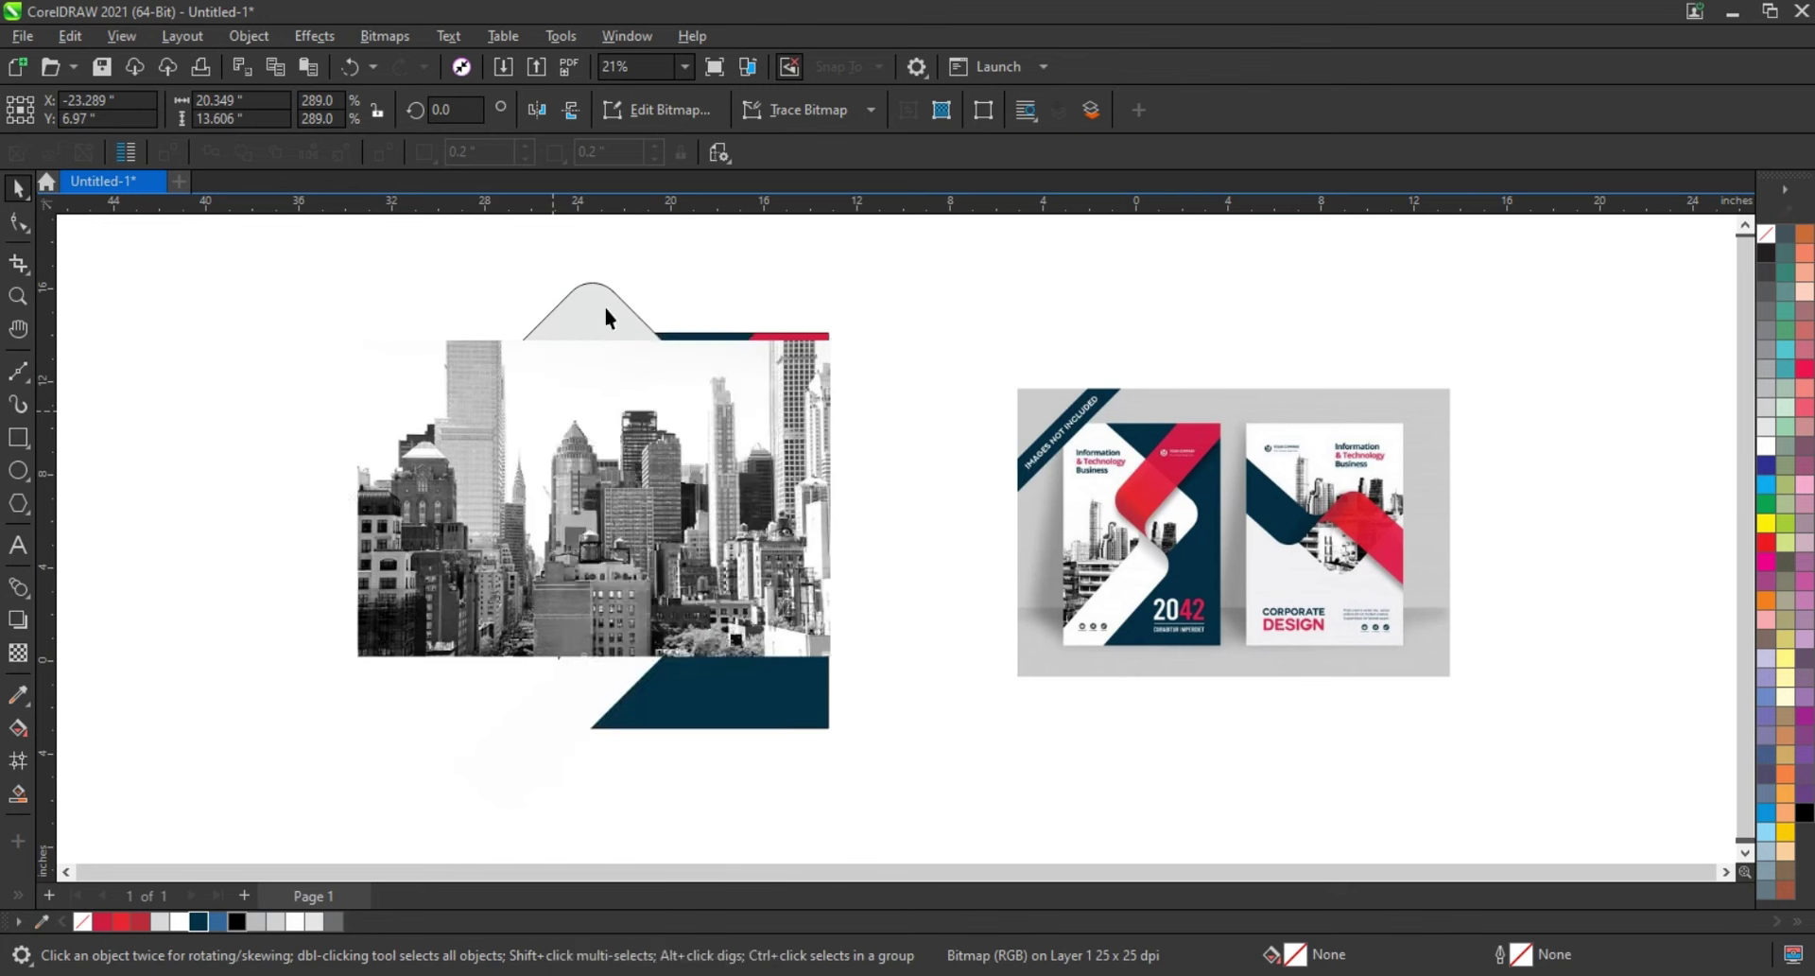
{"action": "left_click", "coordinate": [603, 303]}
{"action": "key", "text": "ctrl+z"}
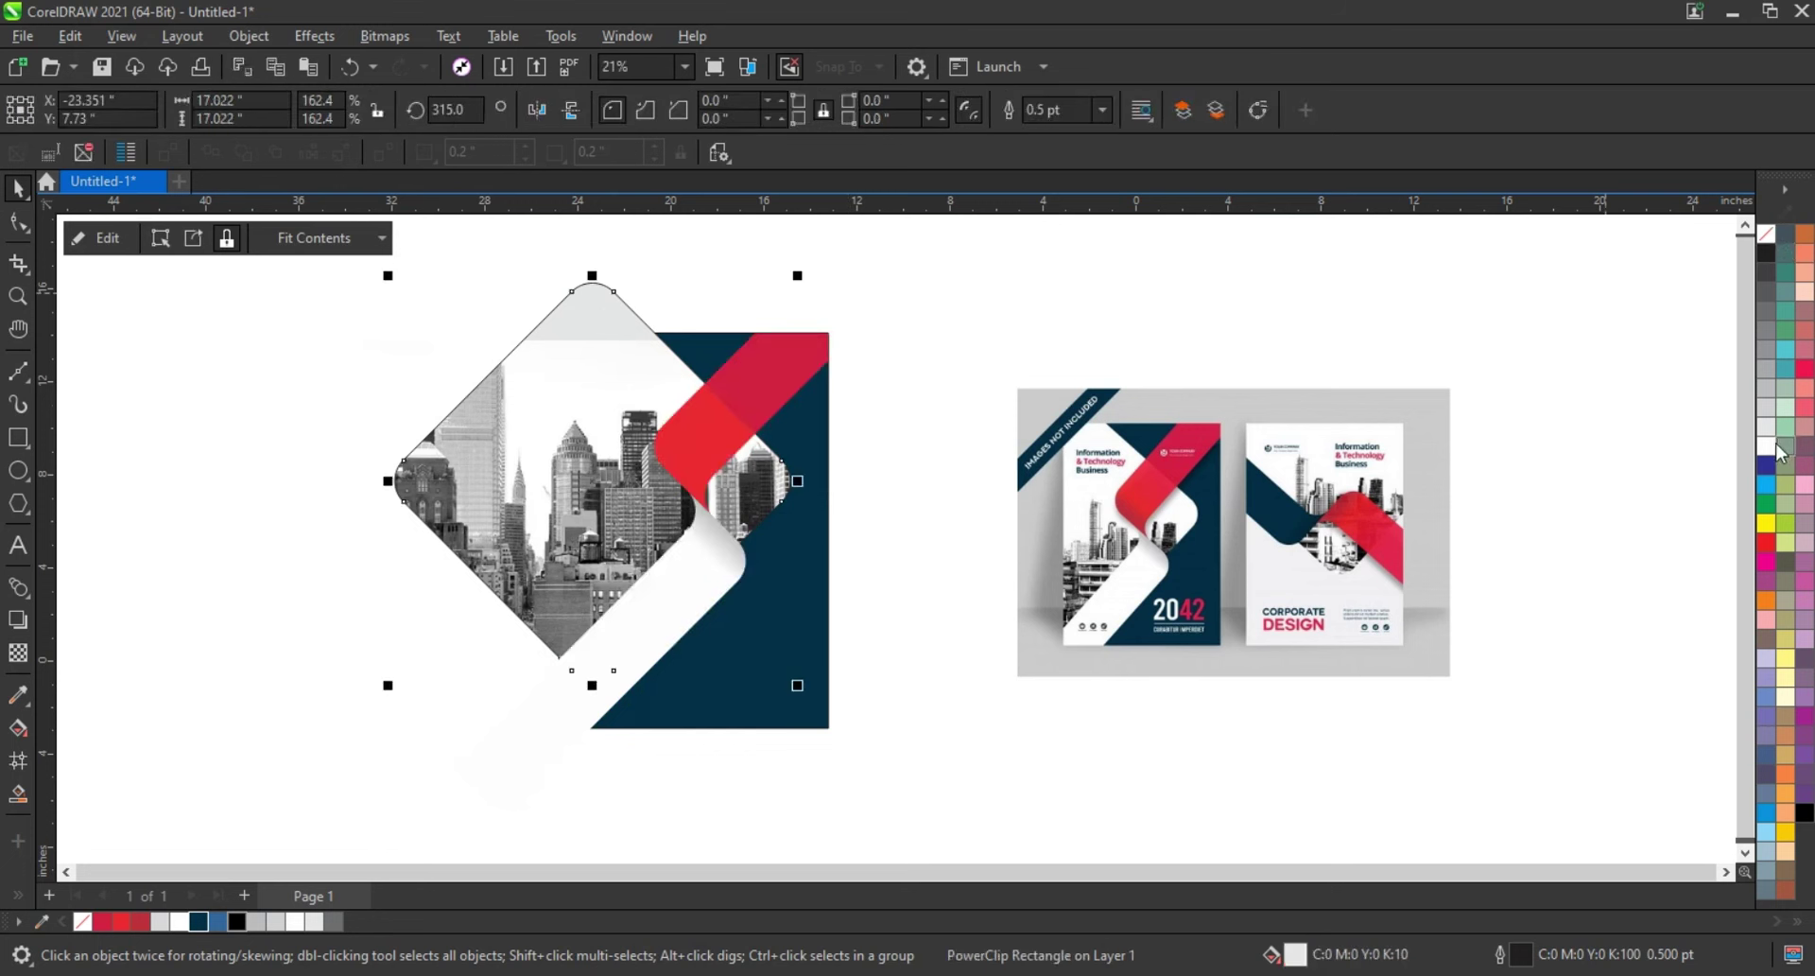
Remove the clipped square's outline, then select the lower ribbon band and other cover pieces.
{"action": "right_click", "coordinate": [1766, 231]}
{"action": "left_click", "coordinate": [1740, 242]}
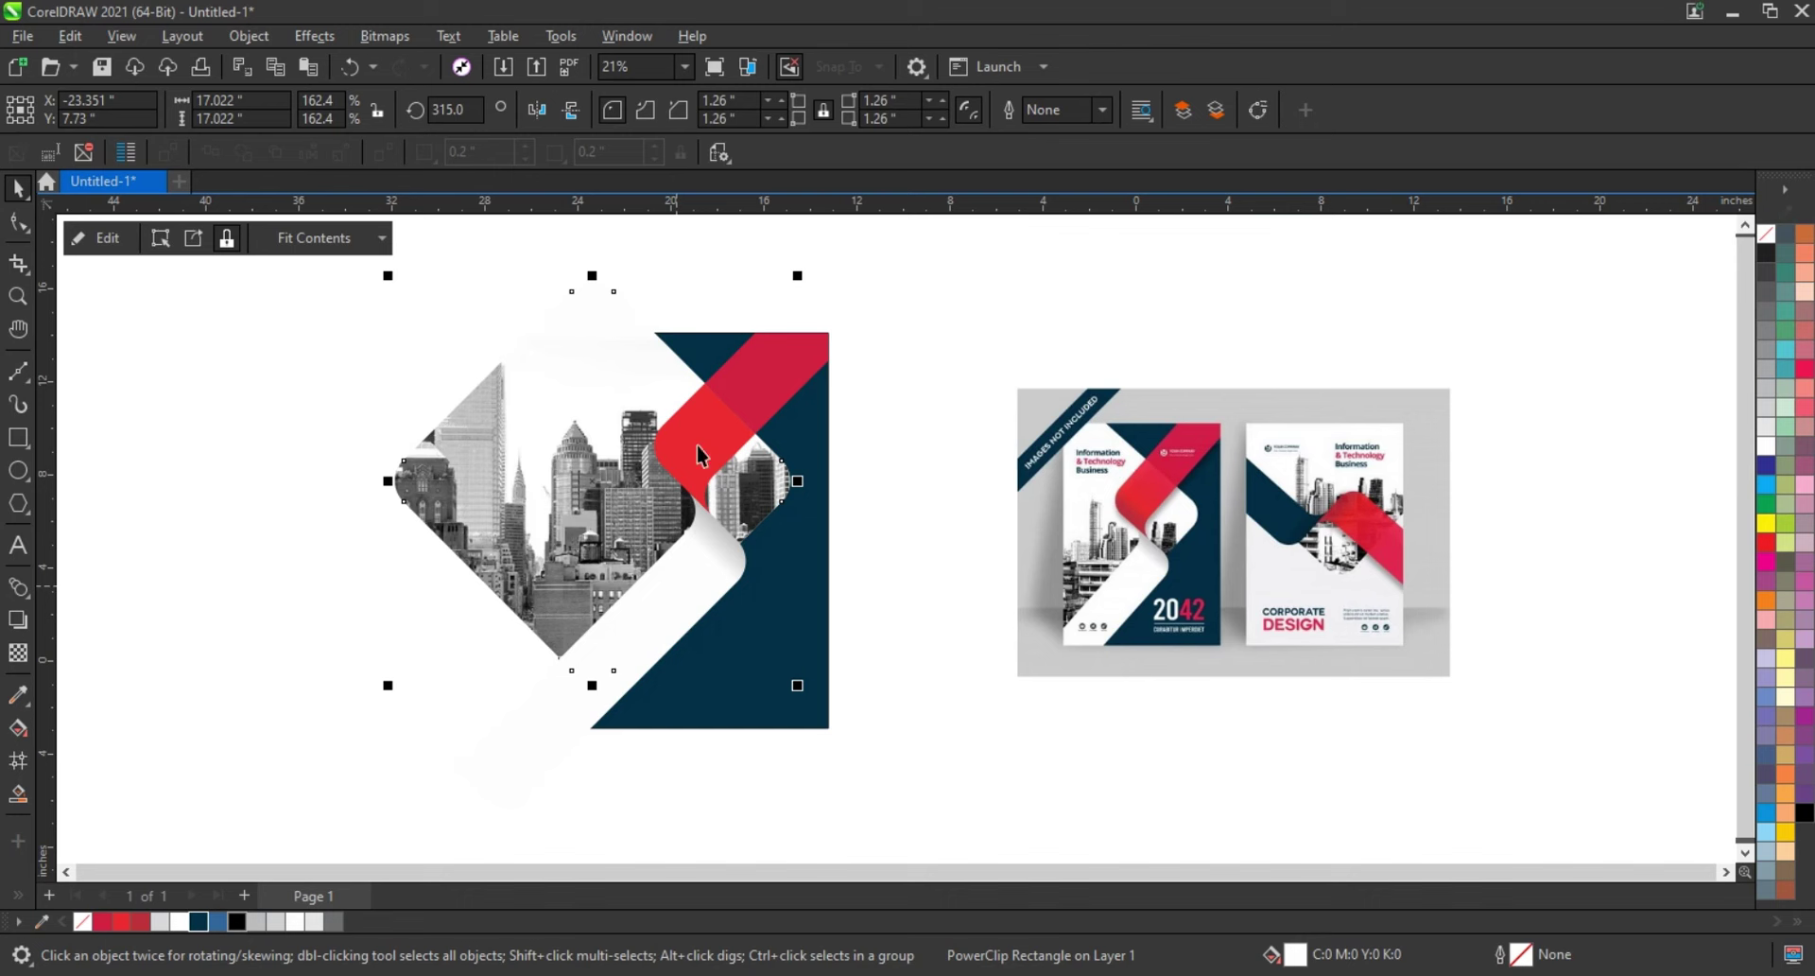
{"action": "left_click", "coordinate": [718, 406]}
{"action": "left_click", "coordinate": [745, 377], "text": "shift"}
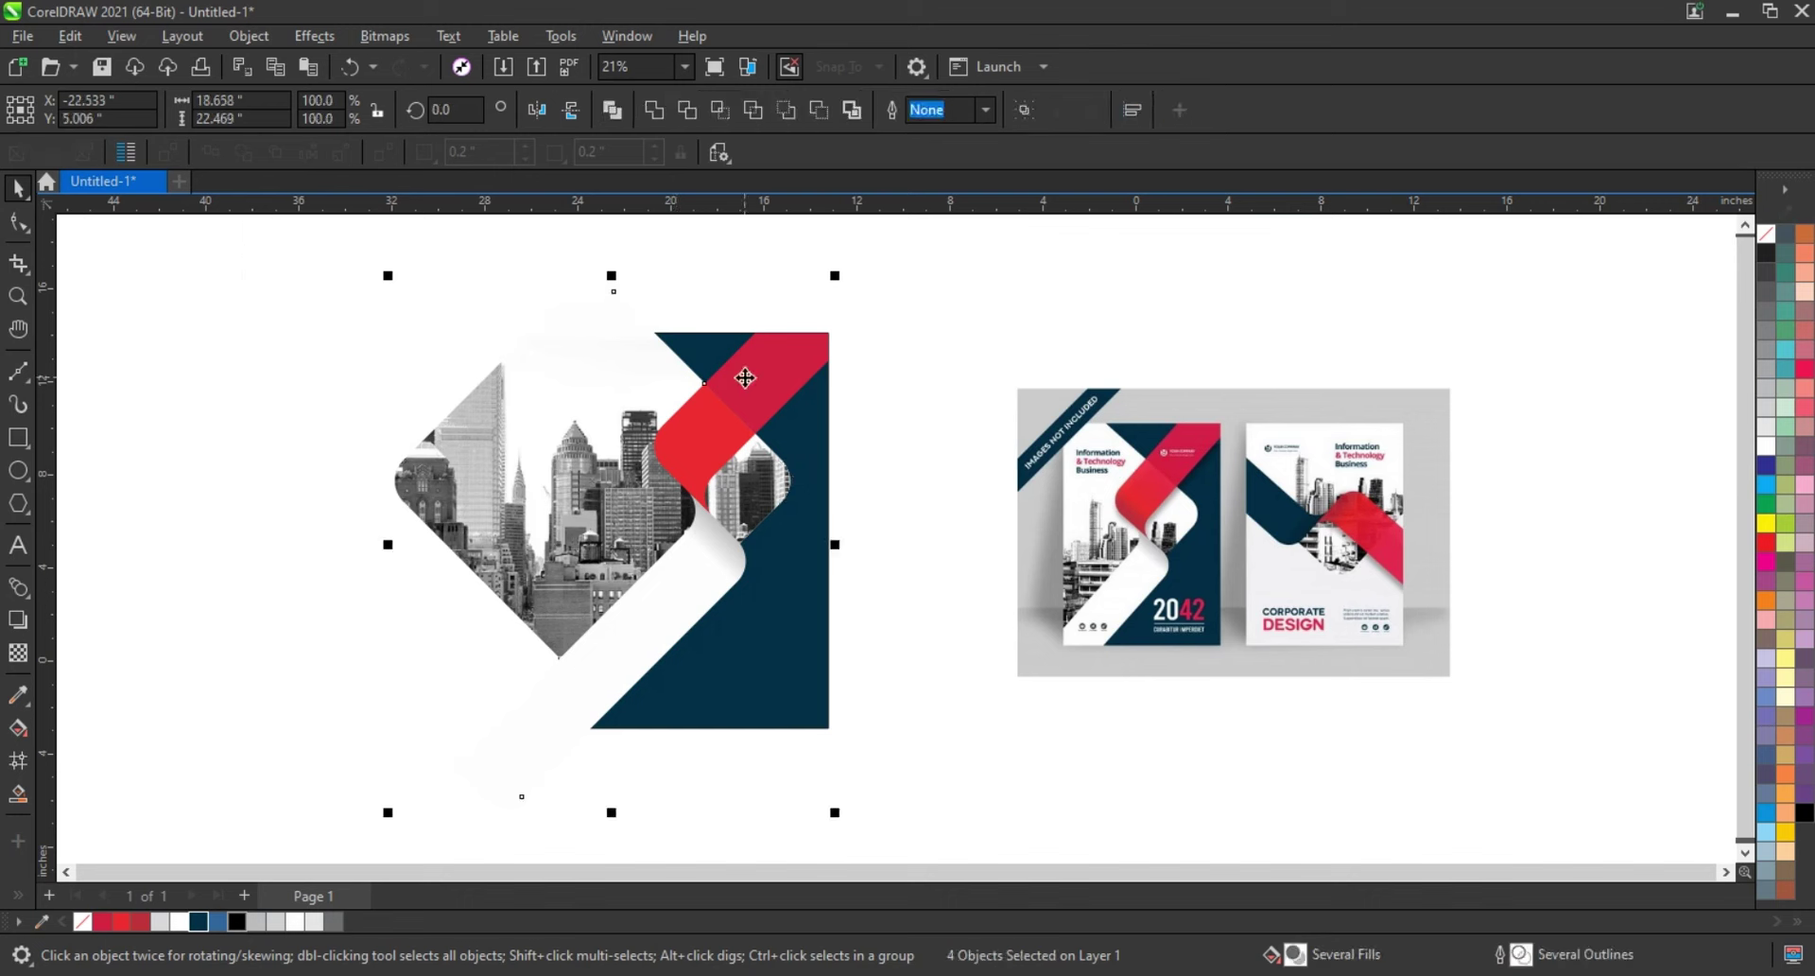